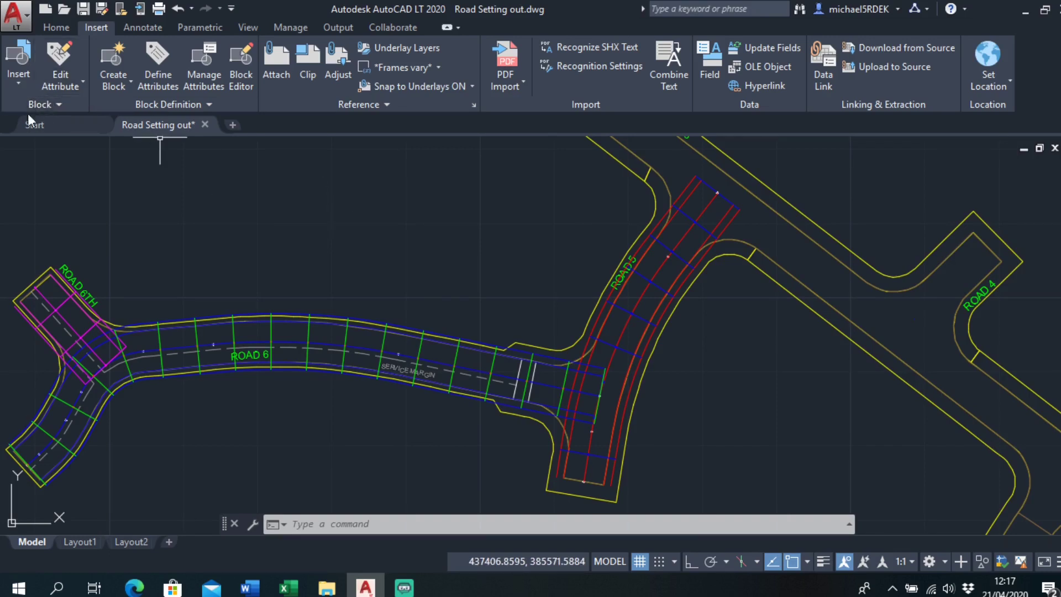
# Step: Insert the MAH Engineering Points block in the empty area above Road 6, with its TEXT attribute set to Eg Point
pyautogui.click(16, 92)
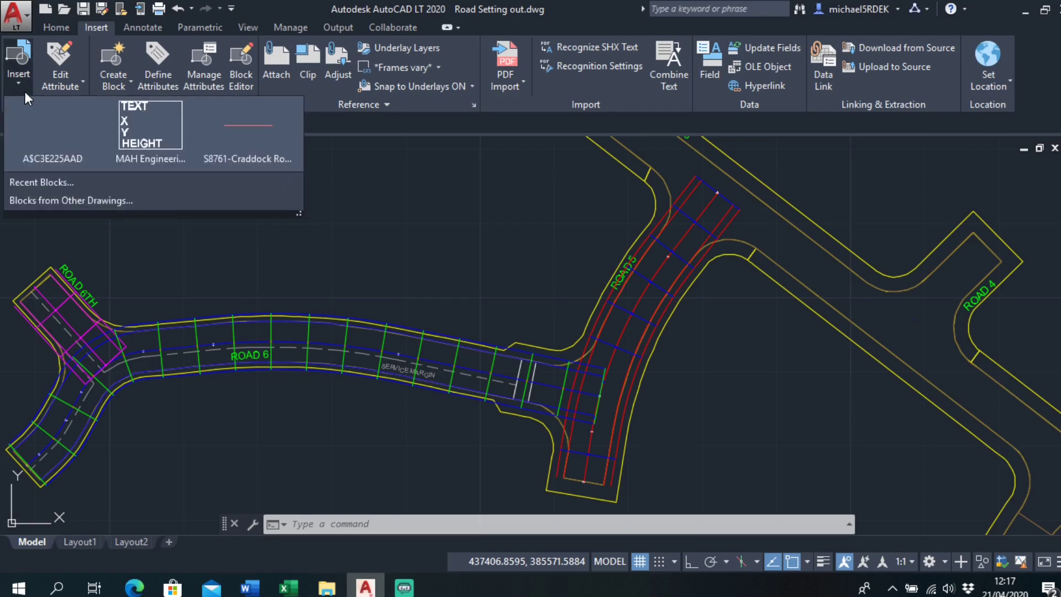
pyautogui.click(148, 126)
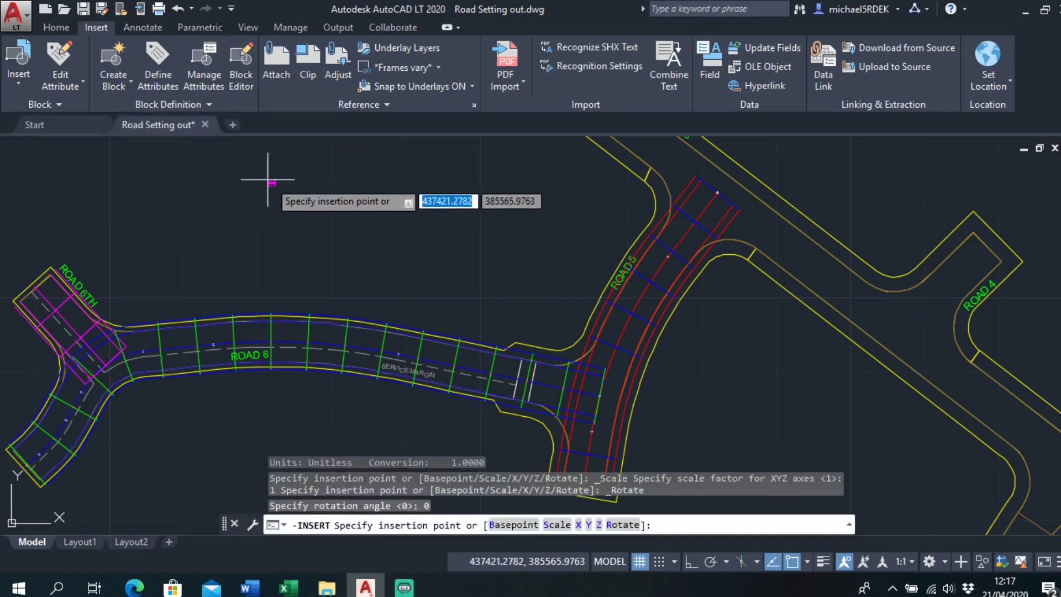
pyautogui.click(305, 199)
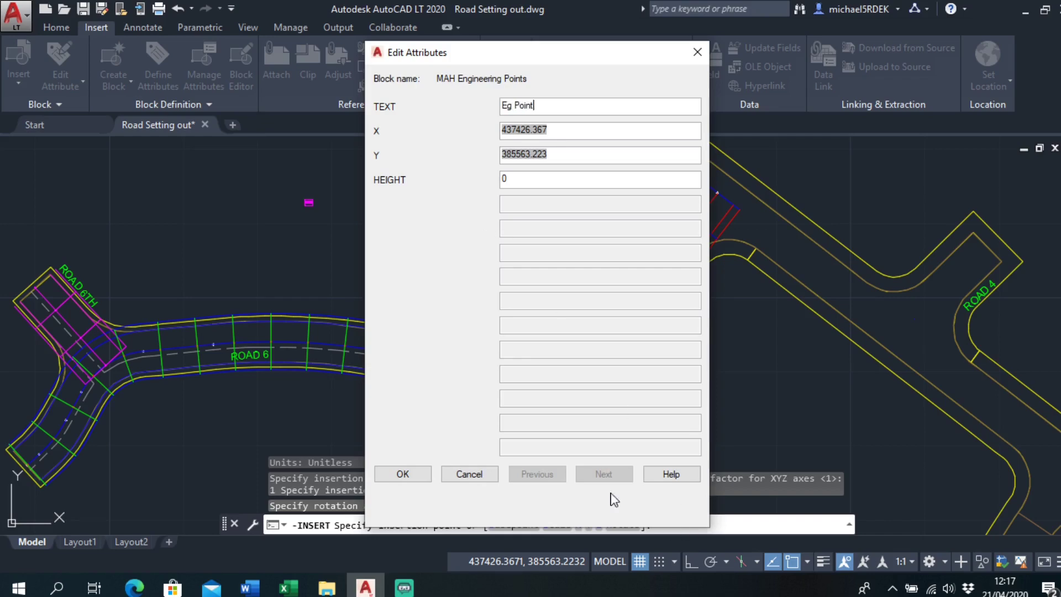
pyautogui.click(406, 475)
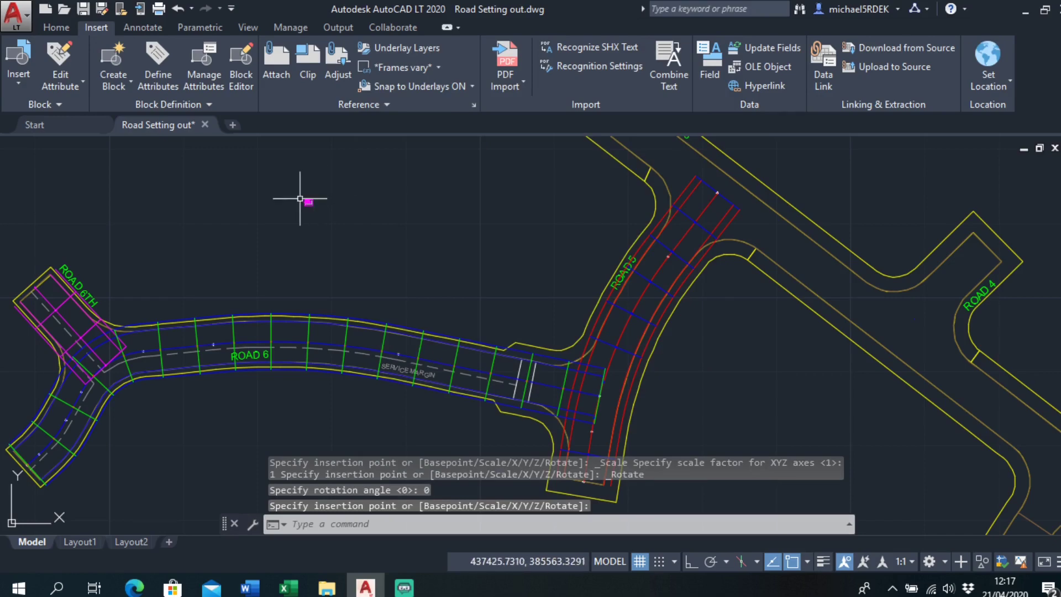
# Step: Scale up the inserted point block from its upper-left corner until its text is legible beside the road layout
pyautogui.click(56, 27)
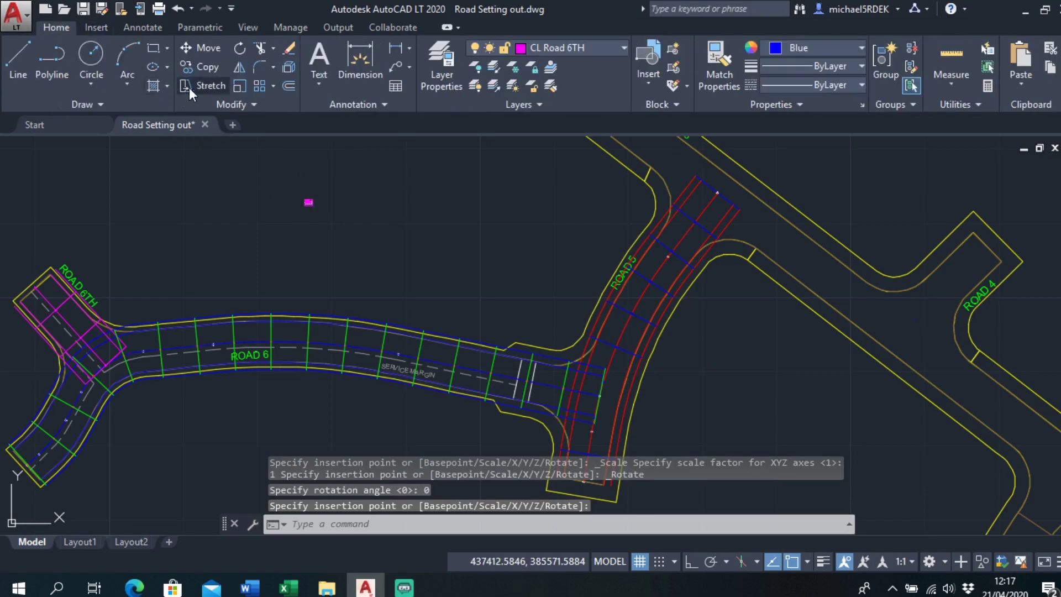
pyautogui.click(239, 85)
pyautogui.click(329, 195)
pyautogui.click(282, 210)
pyautogui.scroll(7, 309, 204)
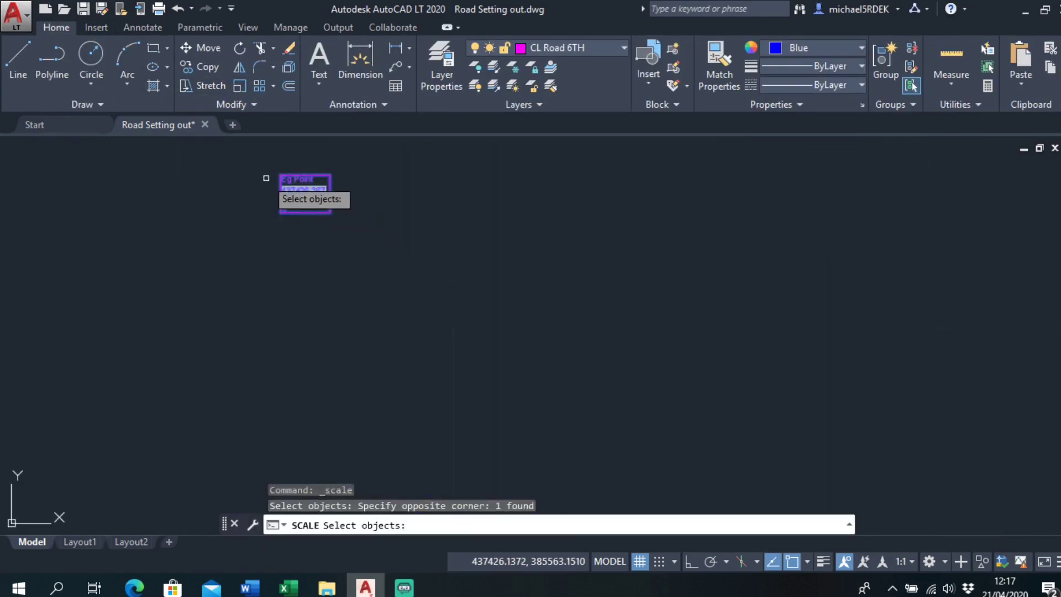
pyautogui.press('Return')
pyautogui.click(280, 174)
pyautogui.scroll(-10, 390, 261)
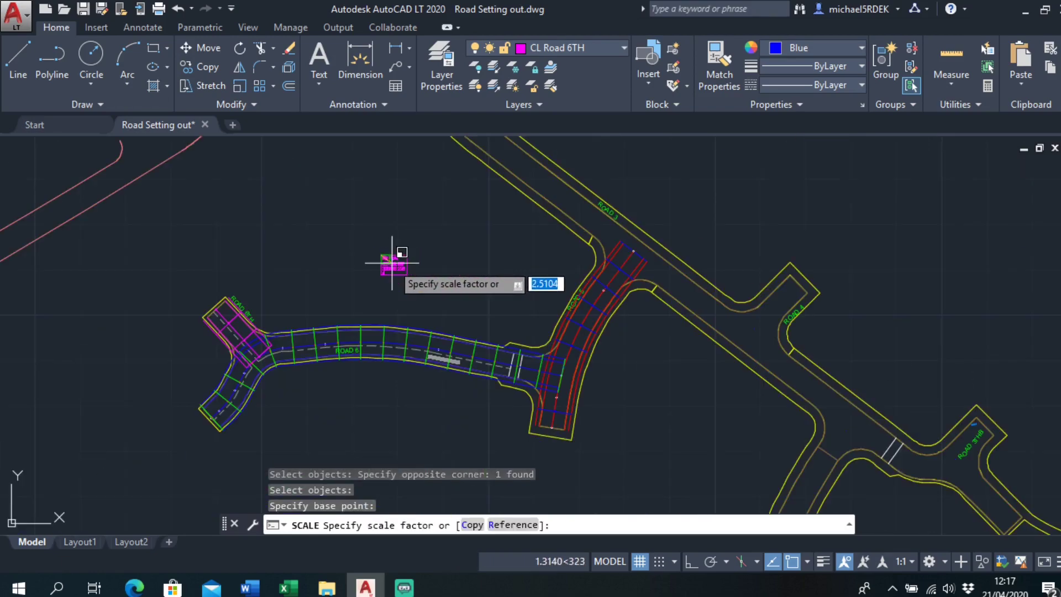
pyautogui.scroll(2, 392, 263)
pyautogui.click(393, 263)
# Step: Query the coordinates of the point block's upper-left corner with the ID command to compare with its X and Y attributes
pyautogui.scroll(6, 395, 259)
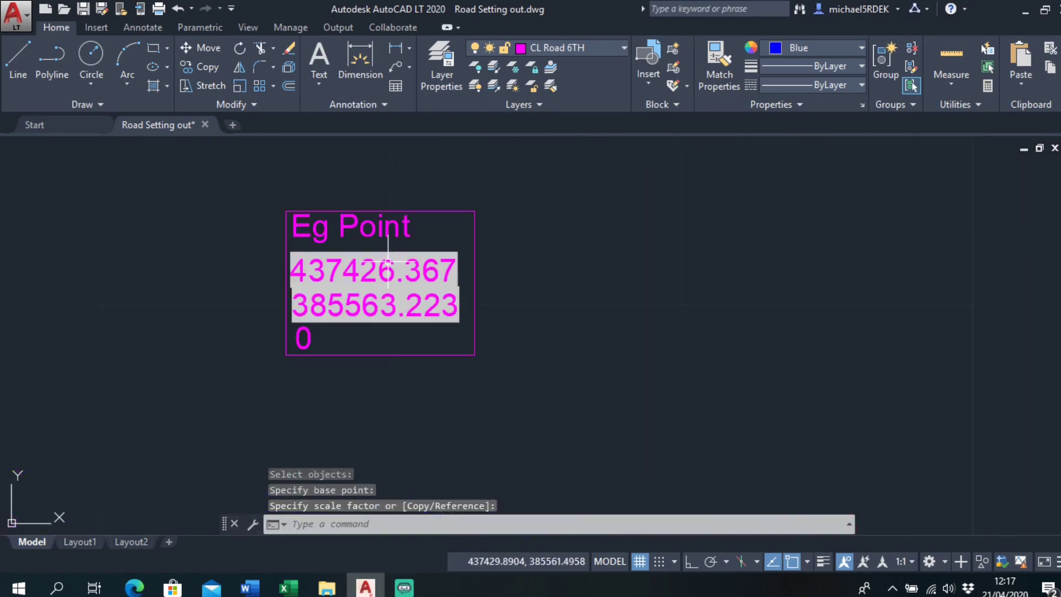
pyautogui.scroll(-2, 414, 264)
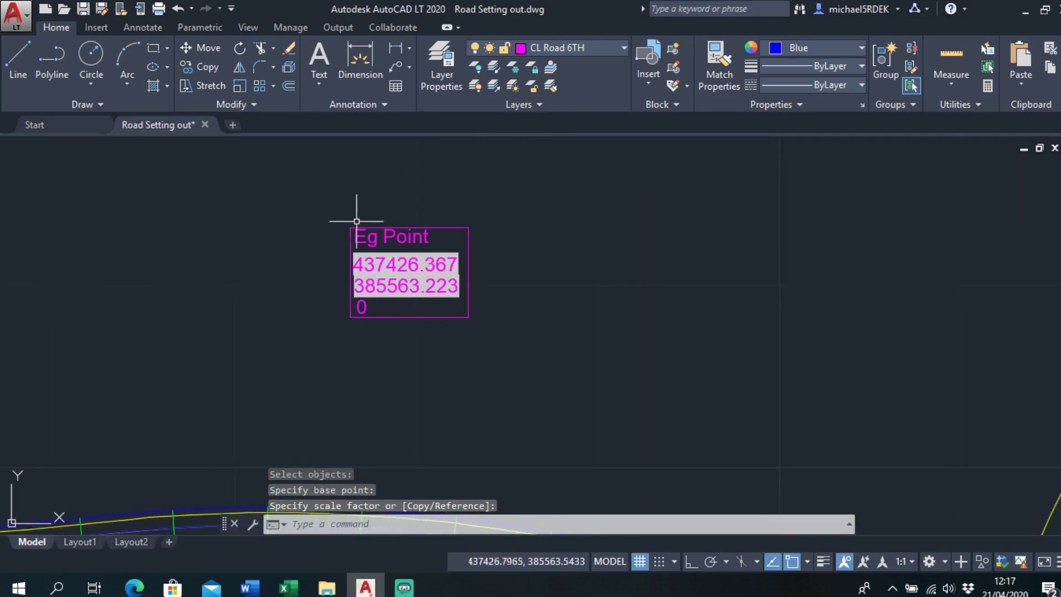
pyautogui.scroll(2, 365, 229)
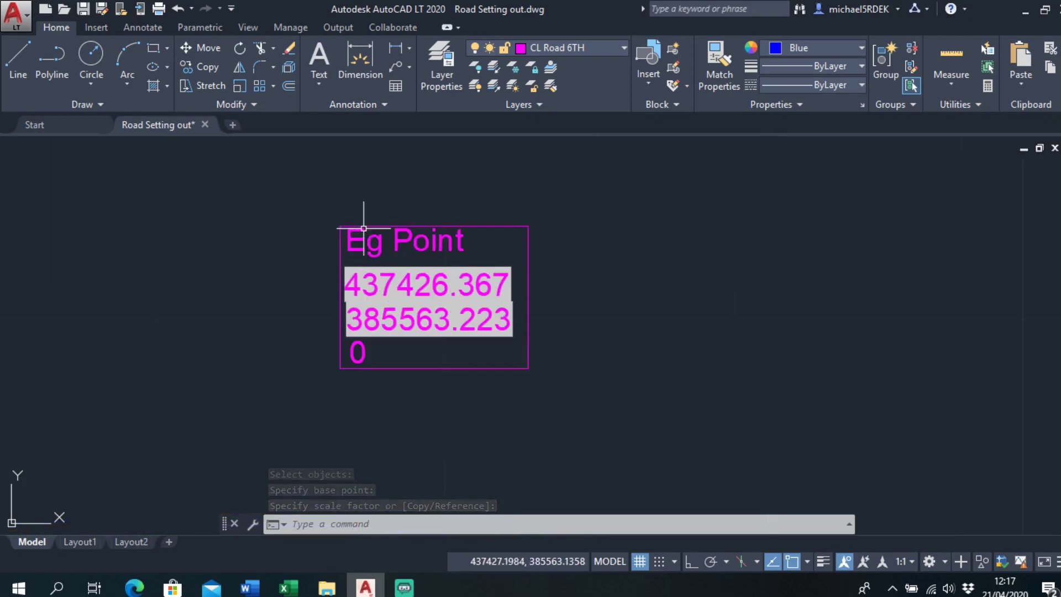
pyautogui.write('id')
pyautogui.press('Return')
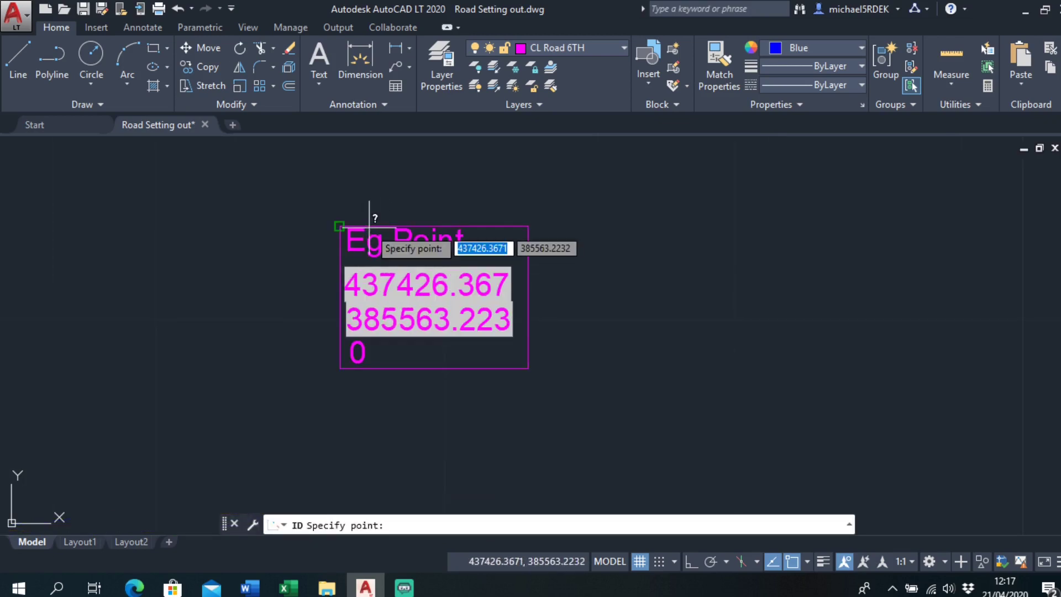
pyautogui.click(340, 226)
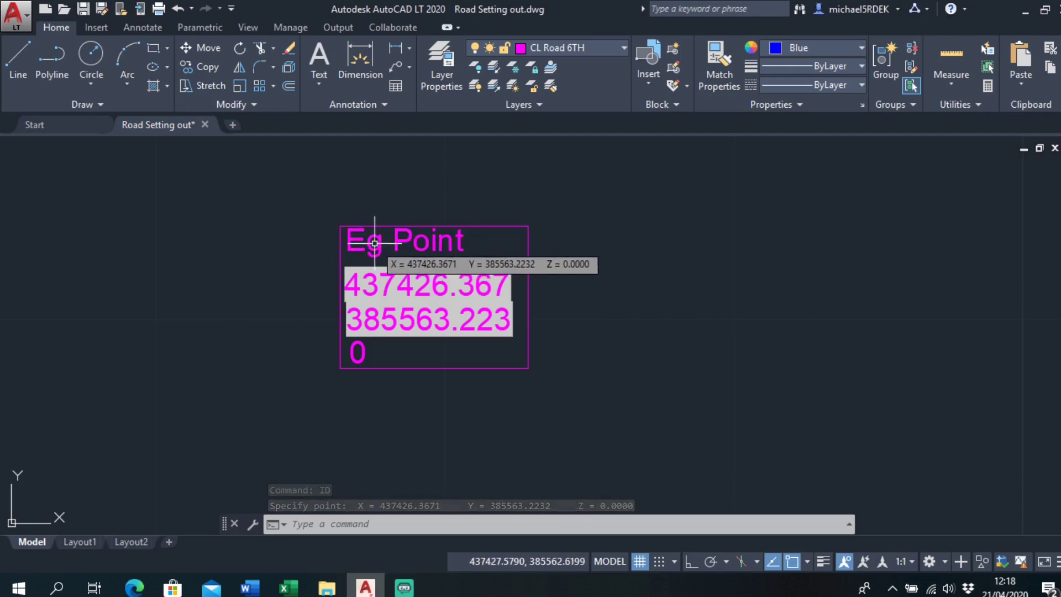
# Step: Set the point block's TEXT attribute to New Point and its HEIGHT attribute to 100.178
pyautogui.doubleClick(375, 243)
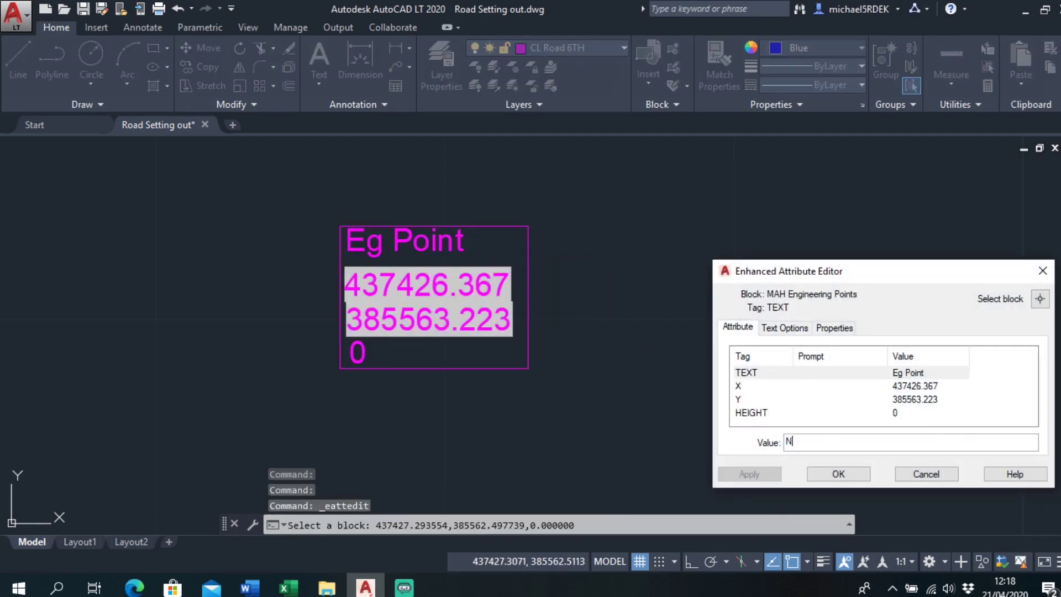
pyautogui.write('New Point')
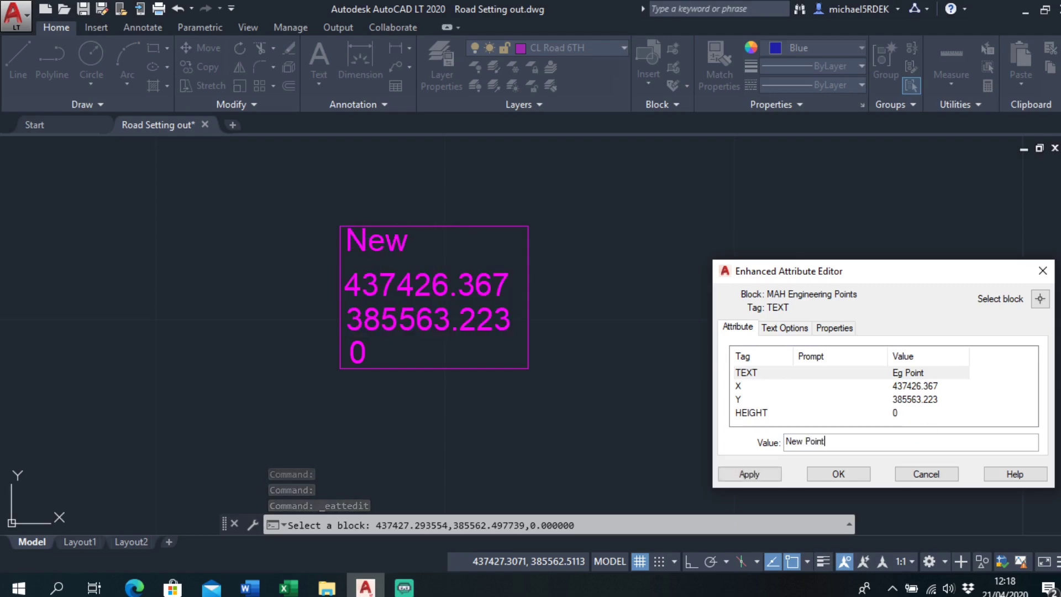
pyautogui.click(838, 475)
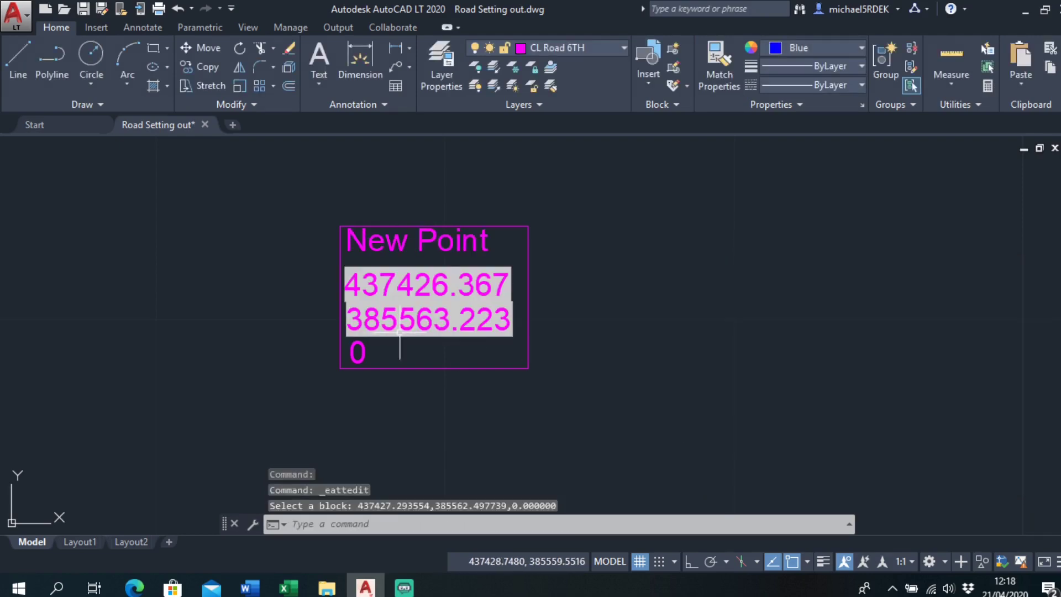
pyautogui.doubleClick(357, 351)
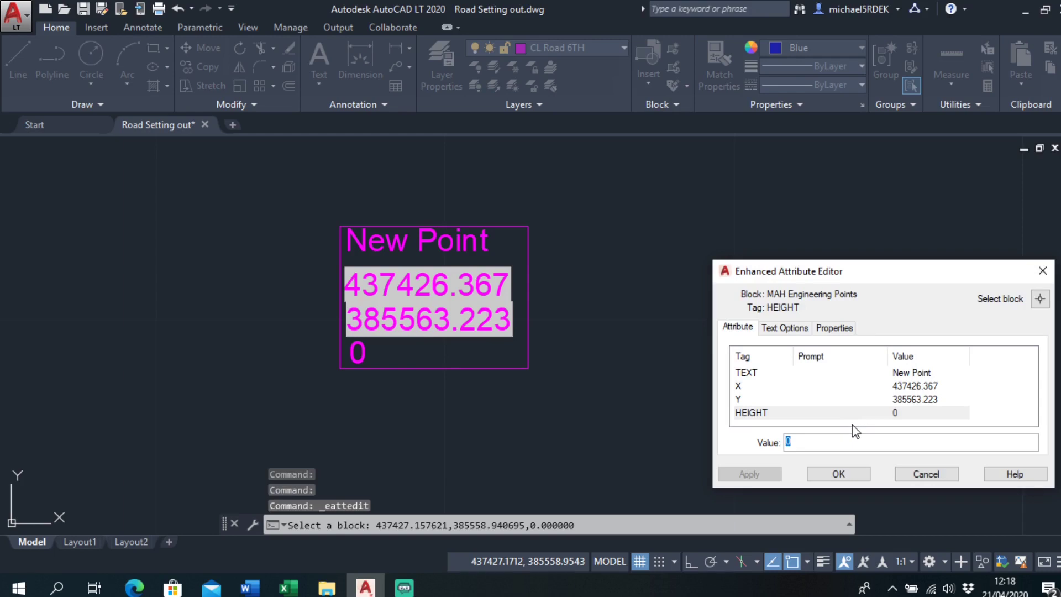
pyautogui.write('100.178')
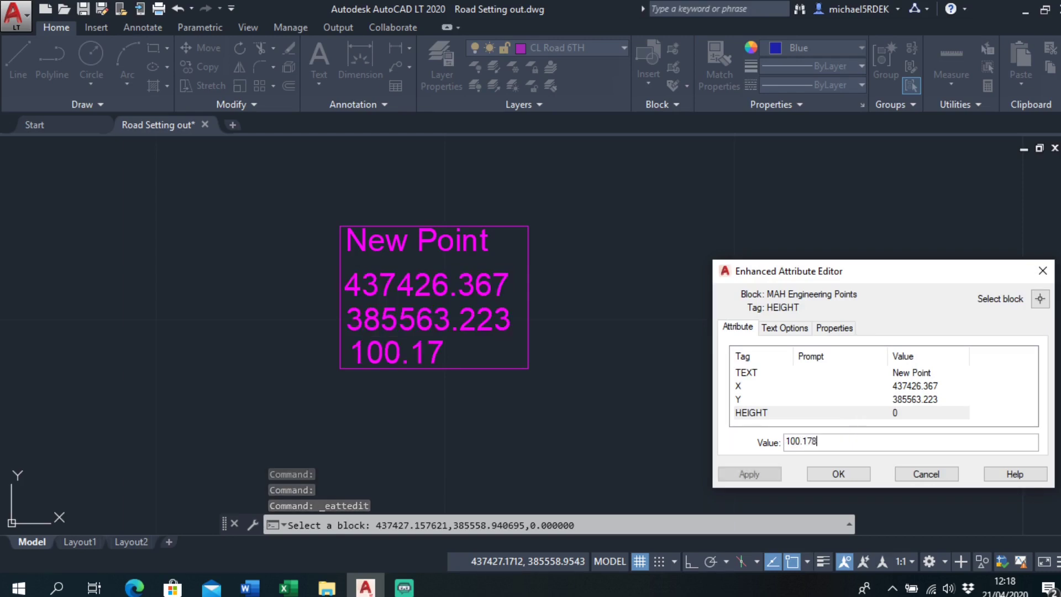
pyautogui.click(839, 474)
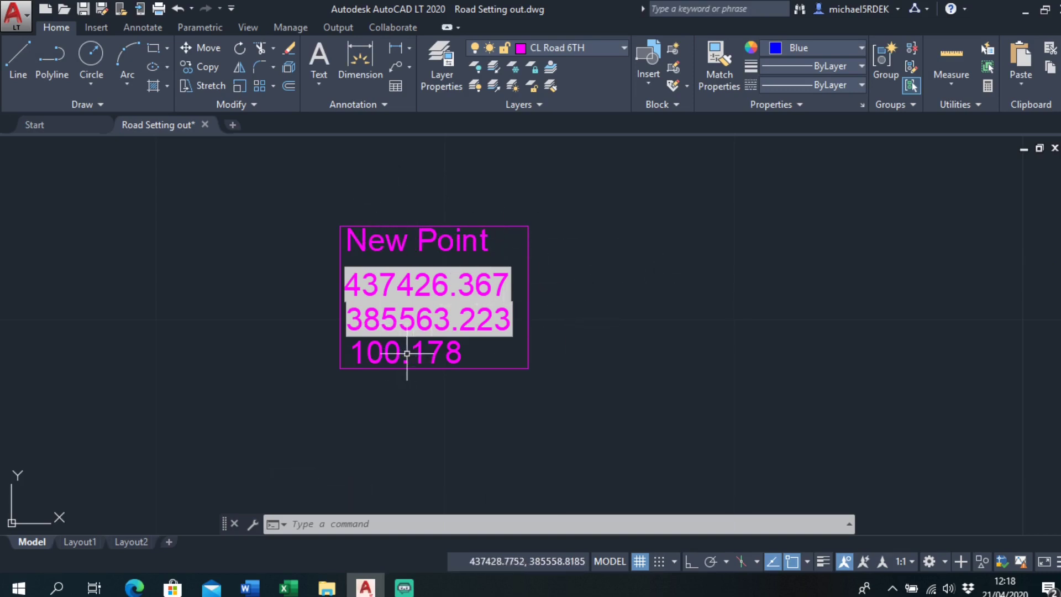
# Step: Copy the New Point block by its upper-left corner onto three successive chainage points along the Road 5 centreline
pyautogui.scroll(-3, 419, 354)
pyautogui.moveTo(419, 355); pyautogui.dragTo(351, 307, button='middle')
pyautogui.moveTo(601, 316); pyautogui.dragTo(537, 287, button='middle')
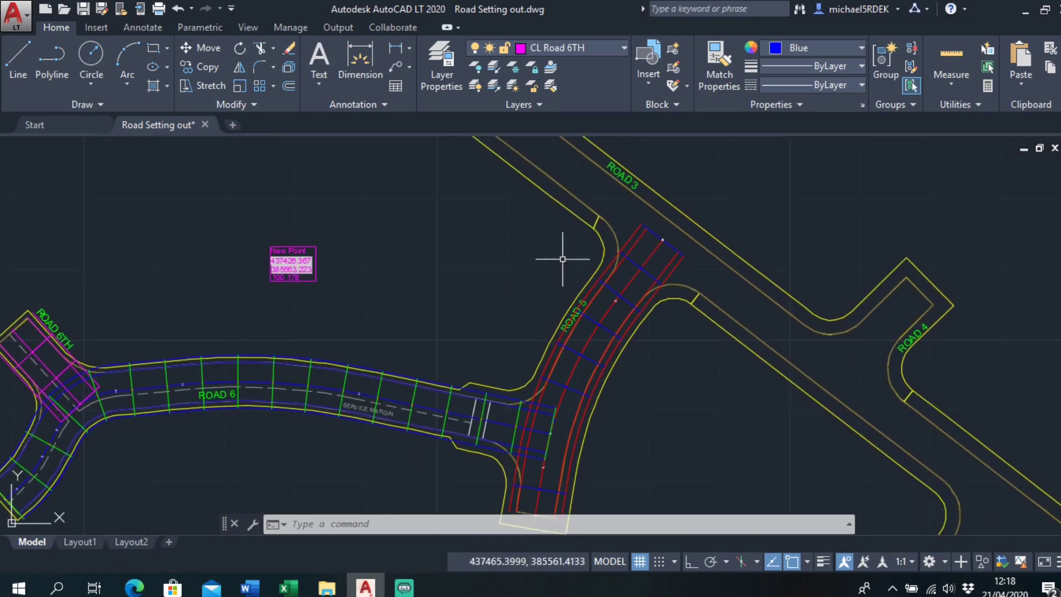
pyautogui.scroll(2, 314, 258)
pyautogui.click(207, 67)
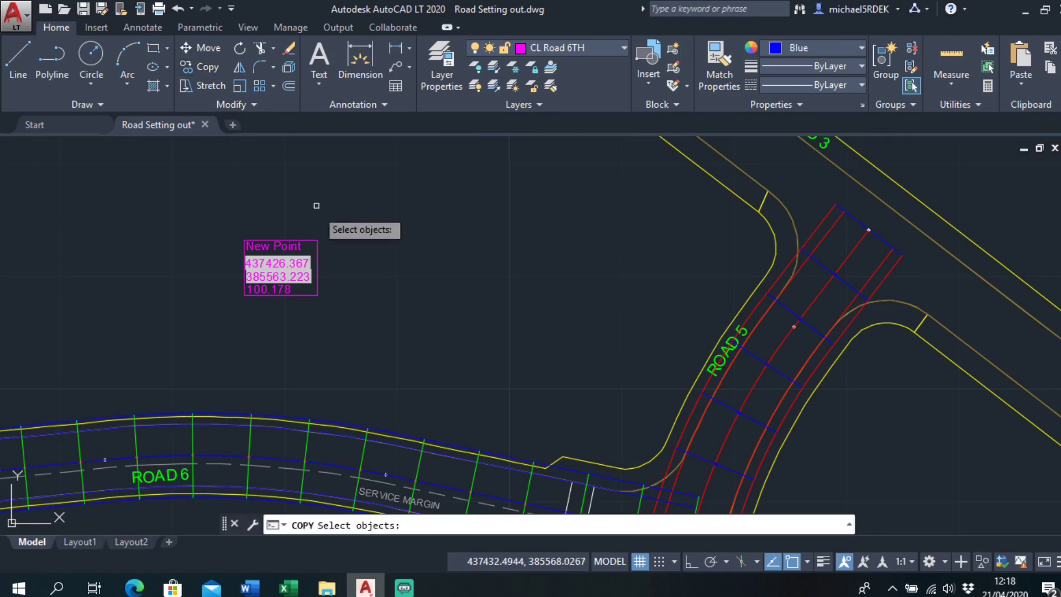
pyautogui.click(278, 245)
pyautogui.press('Return')
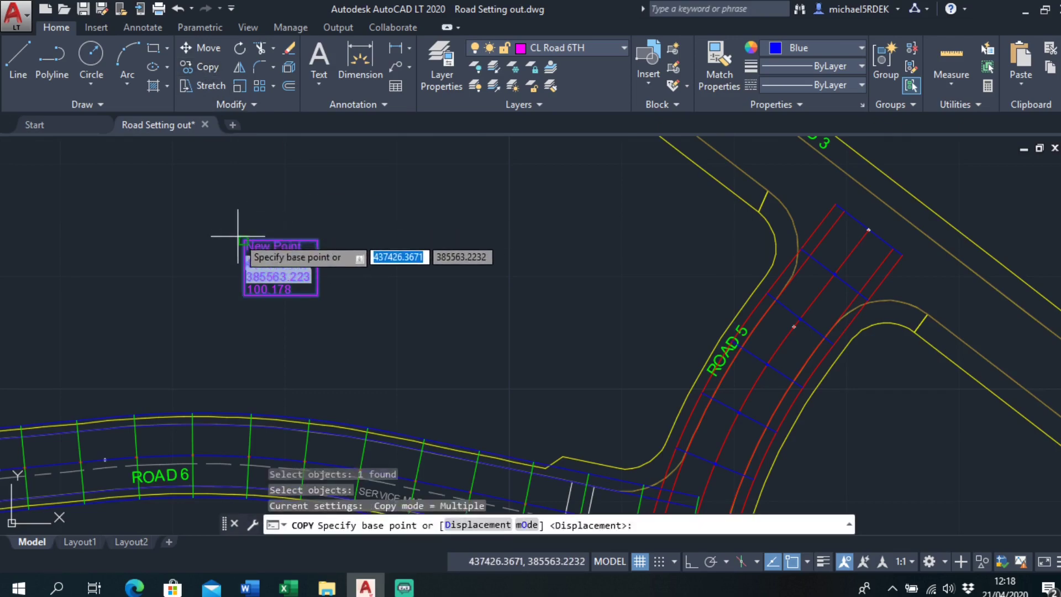
pyautogui.click(244, 240)
pyautogui.scroll(-4, 387, 248)
pyautogui.scroll(6, 486, 246)
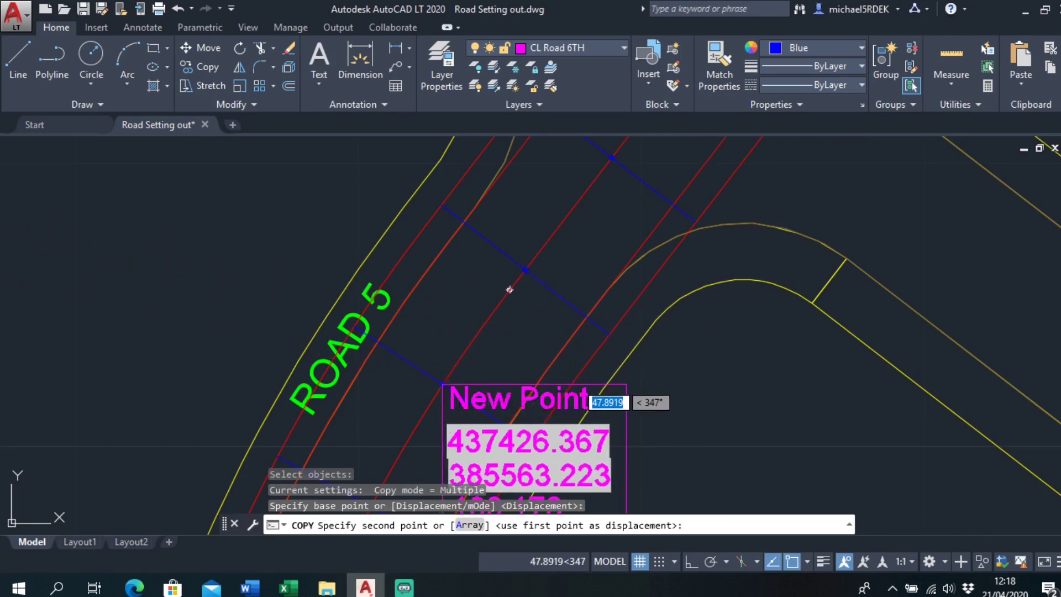
pyautogui.click(442, 384)
pyautogui.click(525, 269)
pyautogui.moveTo(601, 168); pyautogui.dragTo(580, 217, button='middle')
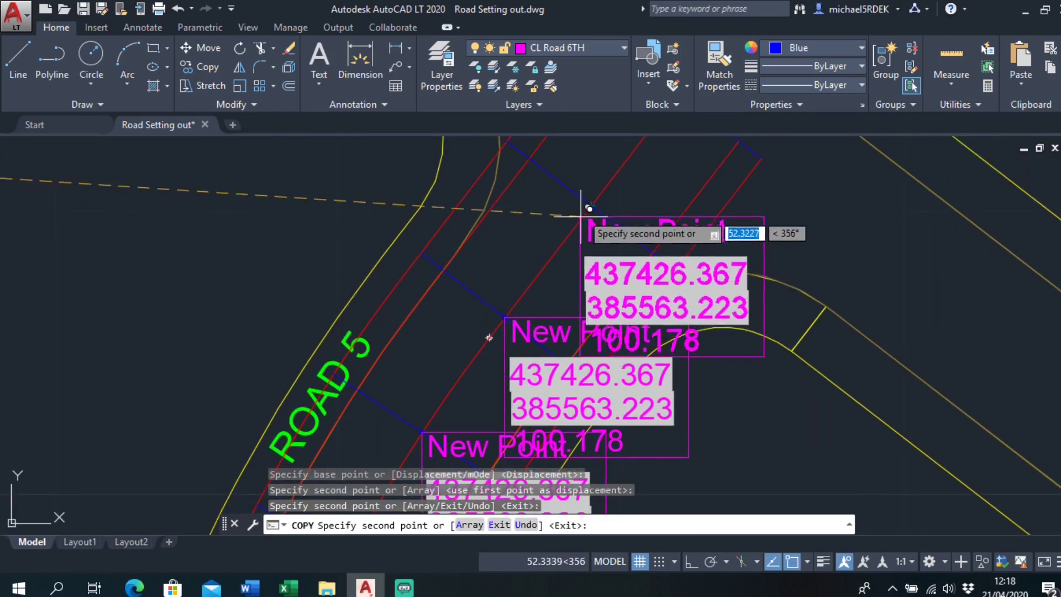
pyautogui.click(591, 204)
pyautogui.press('Return')
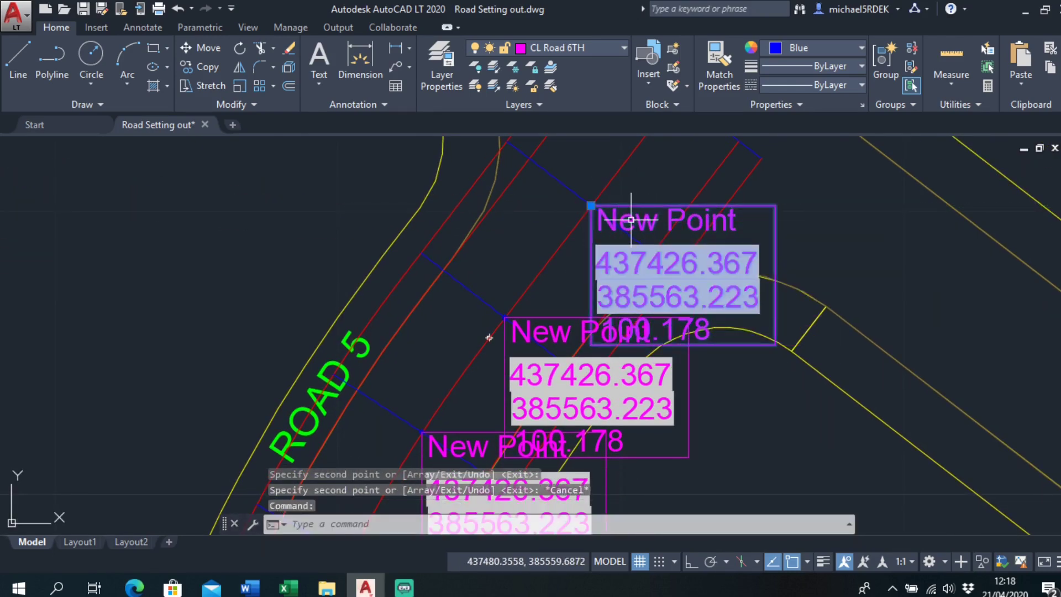
# Step: Set the TEXT attribute of the uppermost Road 5 copy to Rd5 CH 5 and of the middle copy to Rd Ch 10
pyautogui.doubleClick(776, 263)
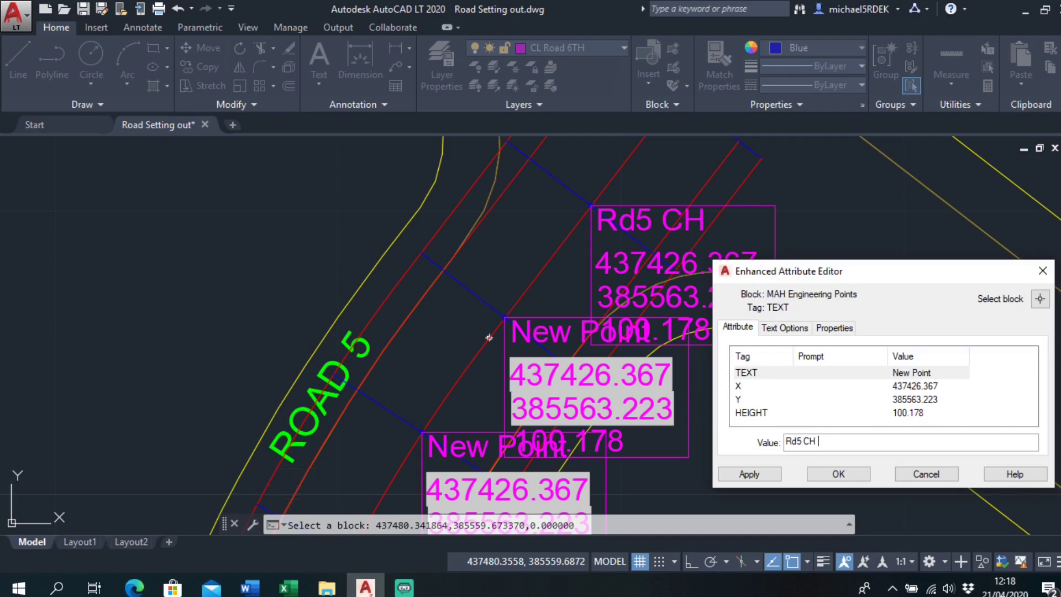
pyautogui.click(838, 474)
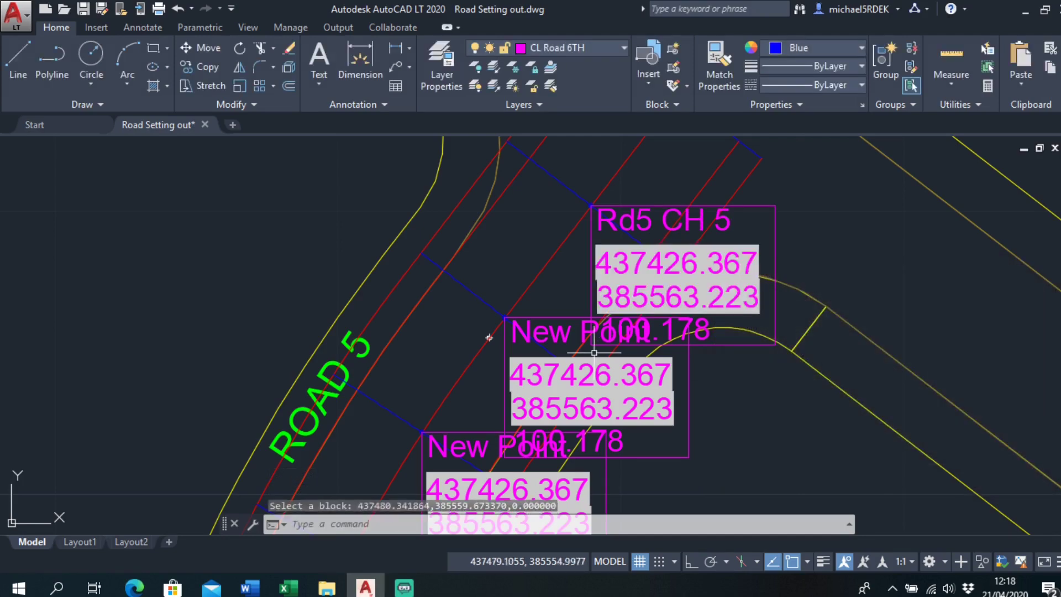
pyautogui.doubleClick(558, 379)
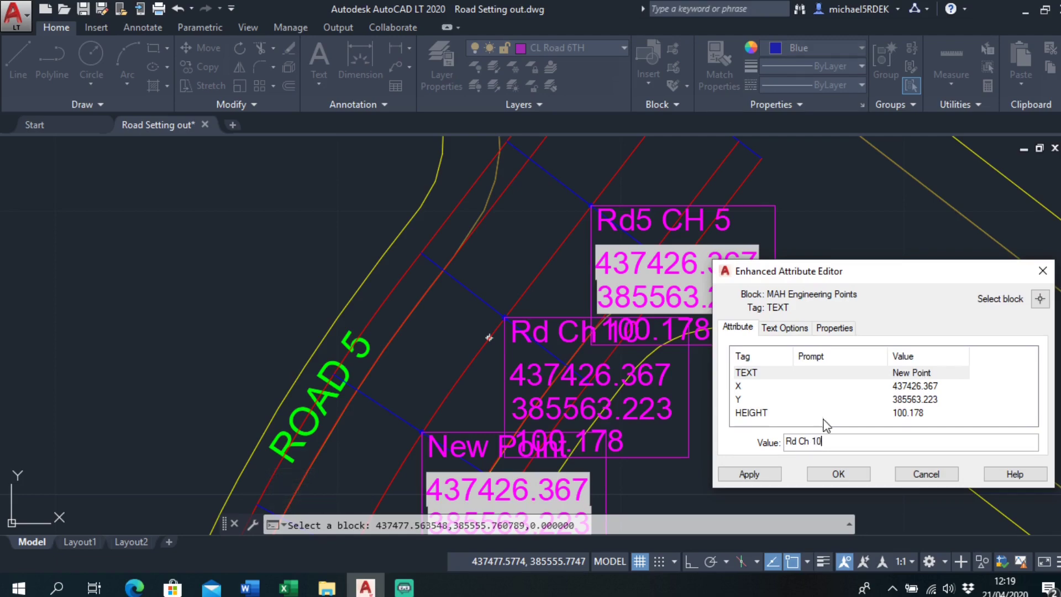
pyautogui.click(836, 474)
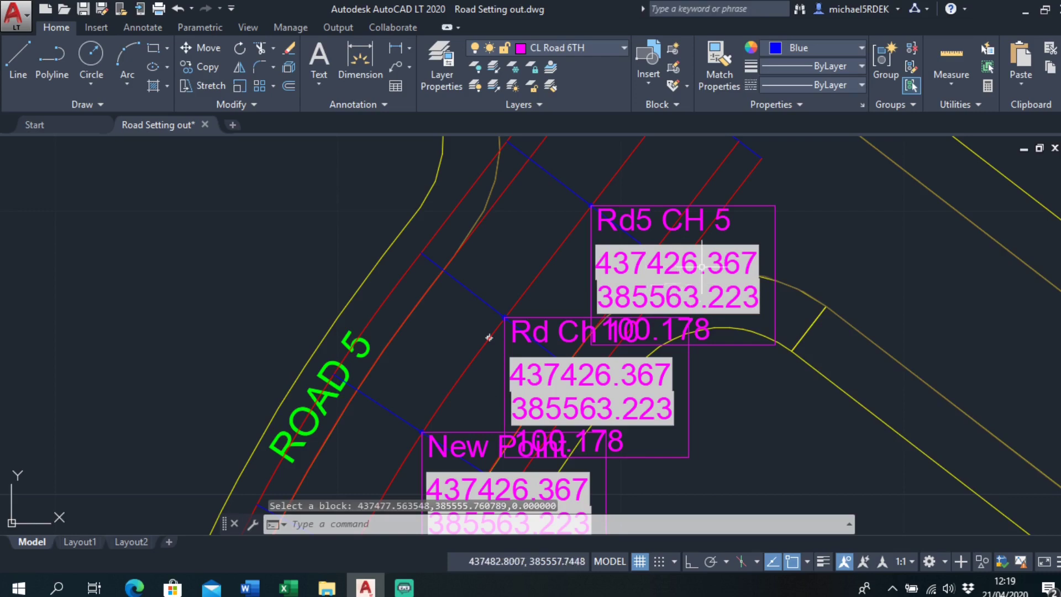
# Step: Regenerate the whole drawing with REGENALL to update the coordinate fields in the copied point blocks
pyautogui.write('re')
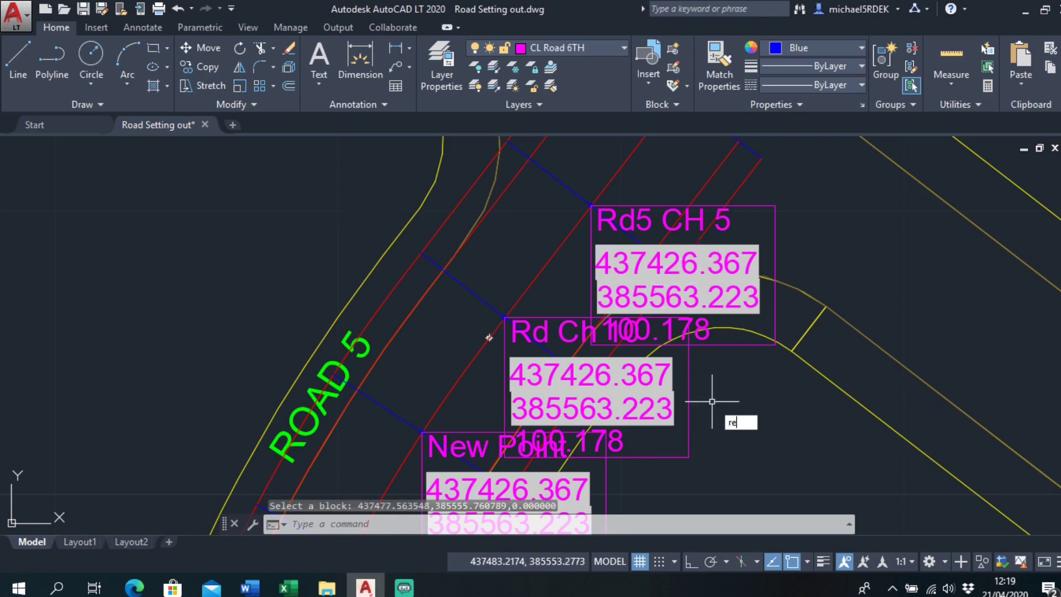
pyautogui.write('g')
pyautogui.press('Down')
pyautogui.press('Return')
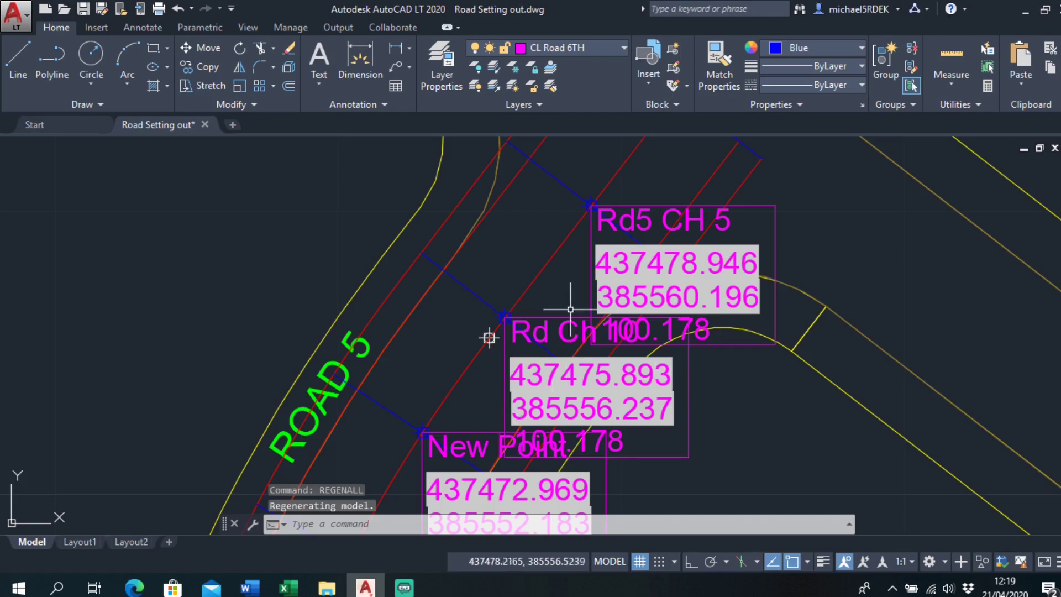
# Step: Delete the three copied point blocks along the Road 5 centreline
pyautogui.click(601, 270)
pyautogui.click(540, 322)
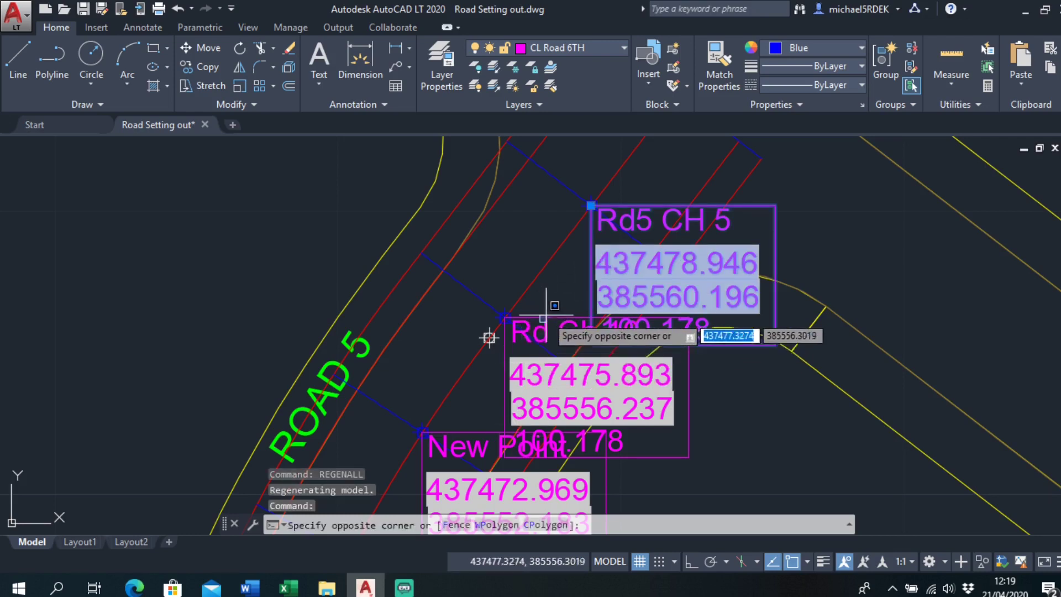
pyautogui.click(542, 325)
pyautogui.click(547, 325)
pyautogui.click(474, 447)
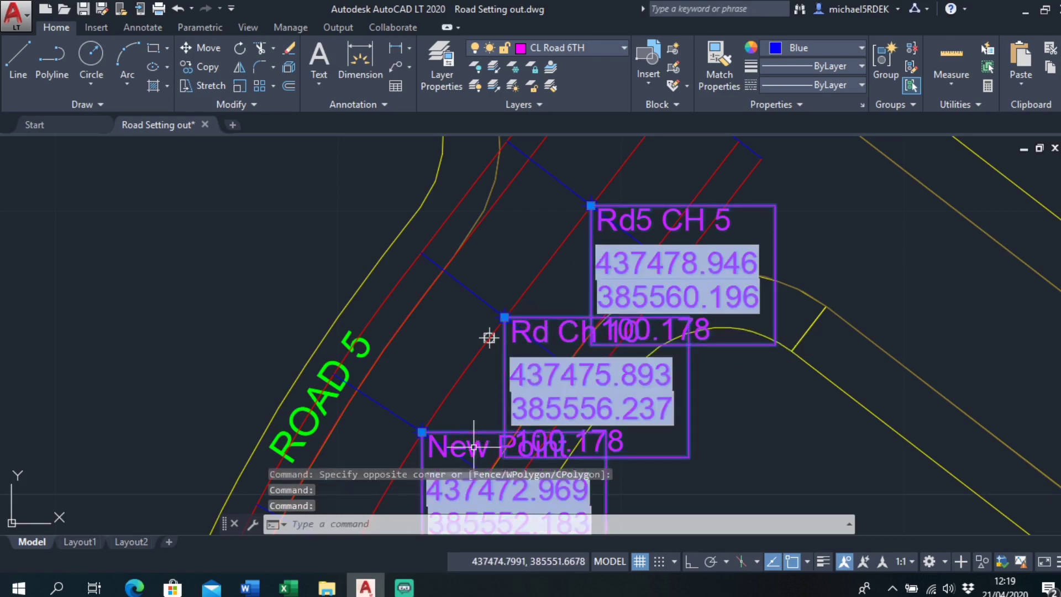
pyautogui.press('Delete')
pyautogui.scroll(-3, 551, 364)
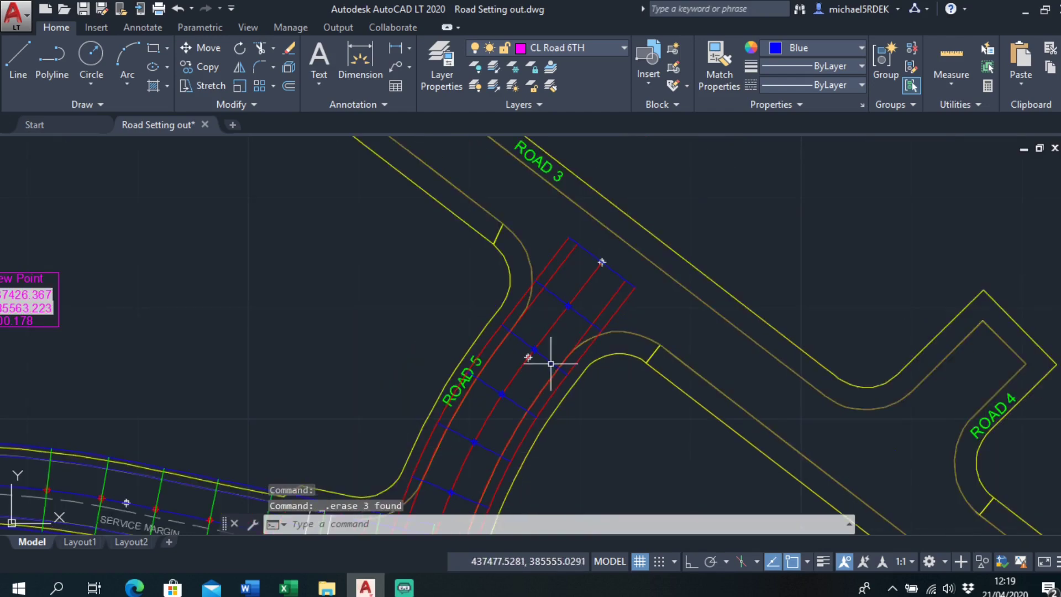
pyautogui.moveTo(291, 416); pyautogui.dragTo(526, 340, button='middle')
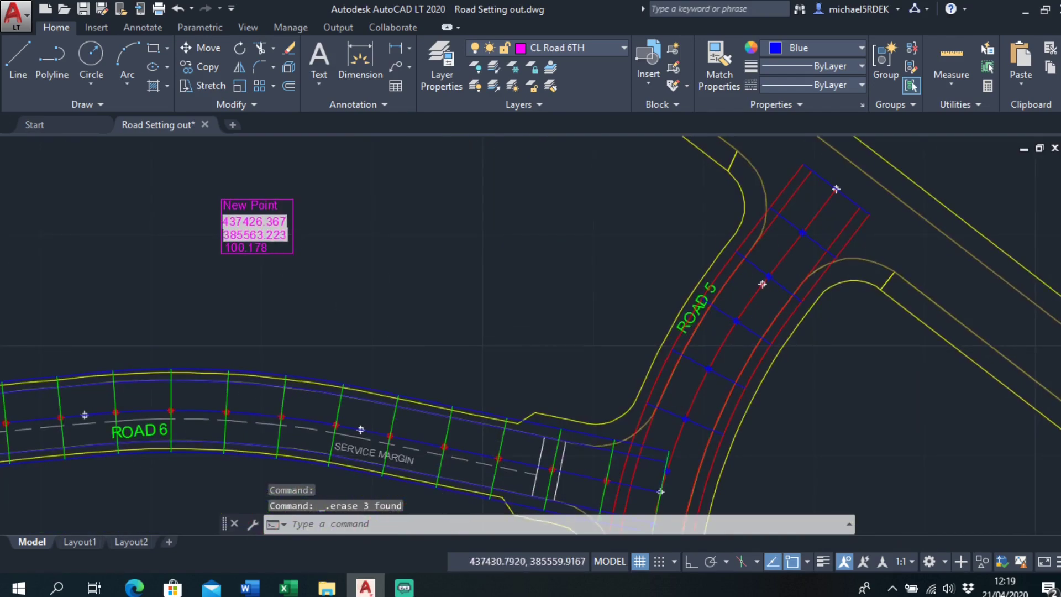
pyautogui.scroll(2, 271, 237)
pyautogui.moveTo(253, 227); pyautogui.dragTo(267, 252, button='middle')
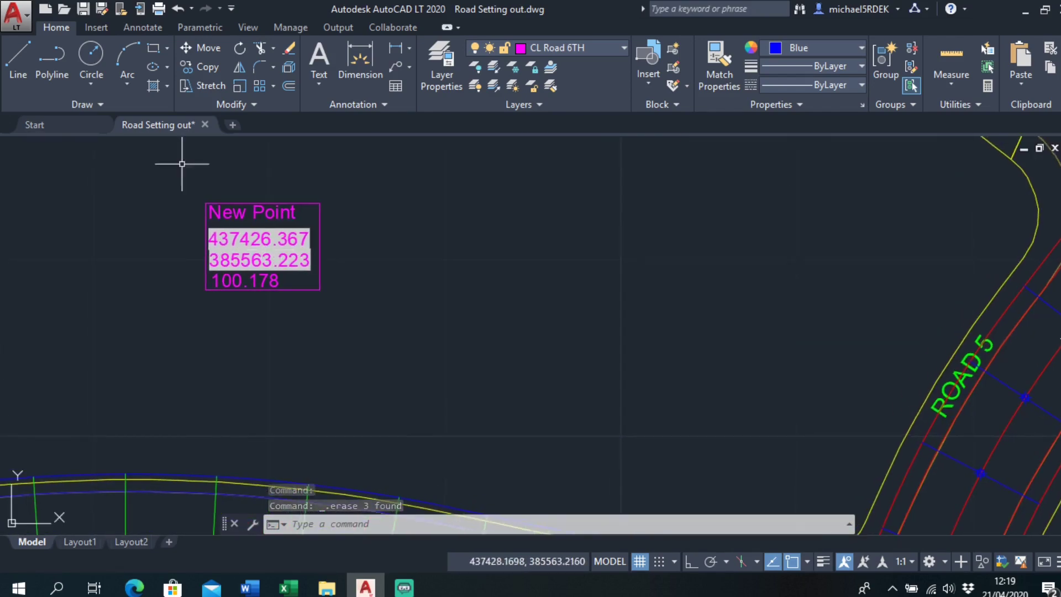
# Step: Copy the New Point block by its upper-left corner to the open area just above the start of Road 5
pyautogui.click(191, 67)
pyautogui.click(229, 210)
pyautogui.press('Return')
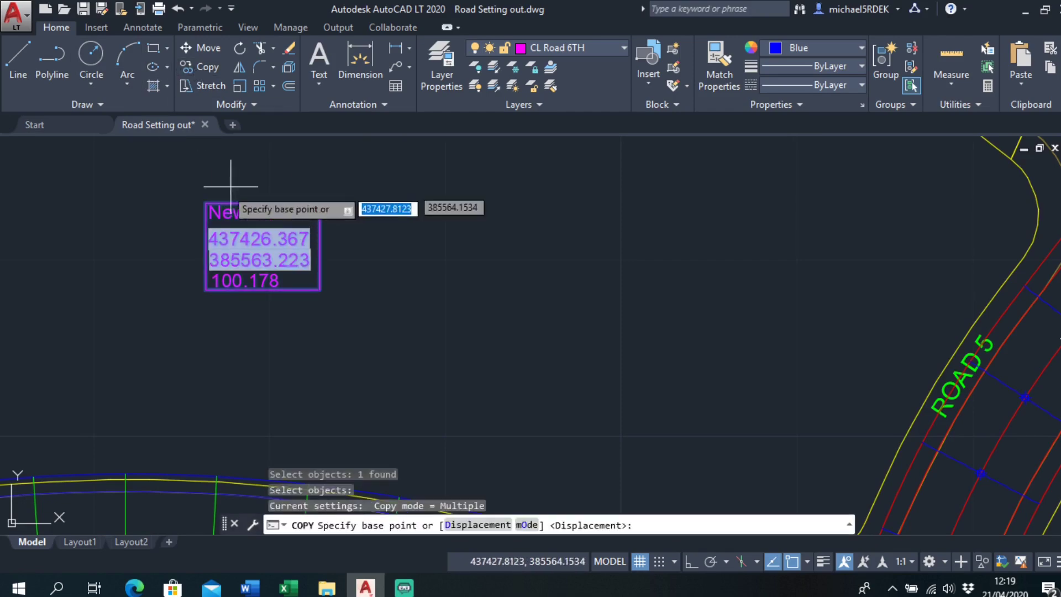
pyautogui.click(206, 203)
pyautogui.scroll(-2, 446, 238)
pyautogui.moveTo(445, 242); pyautogui.dragTo(260, 305, button='middle')
pyautogui.scroll(4, 657, 221)
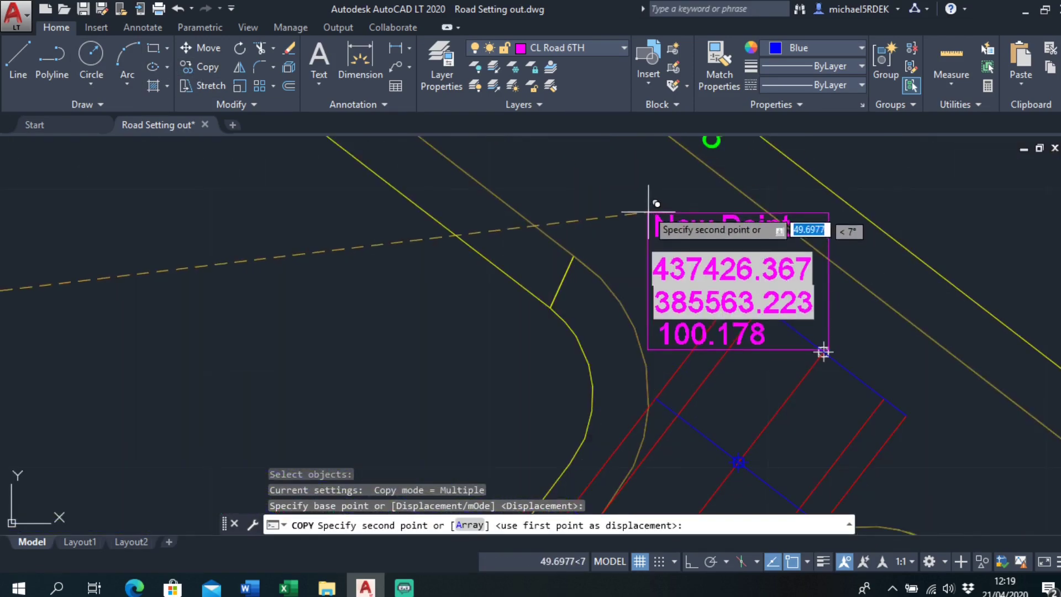
pyautogui.click(630, 188)
pyautogui.press('Escape')
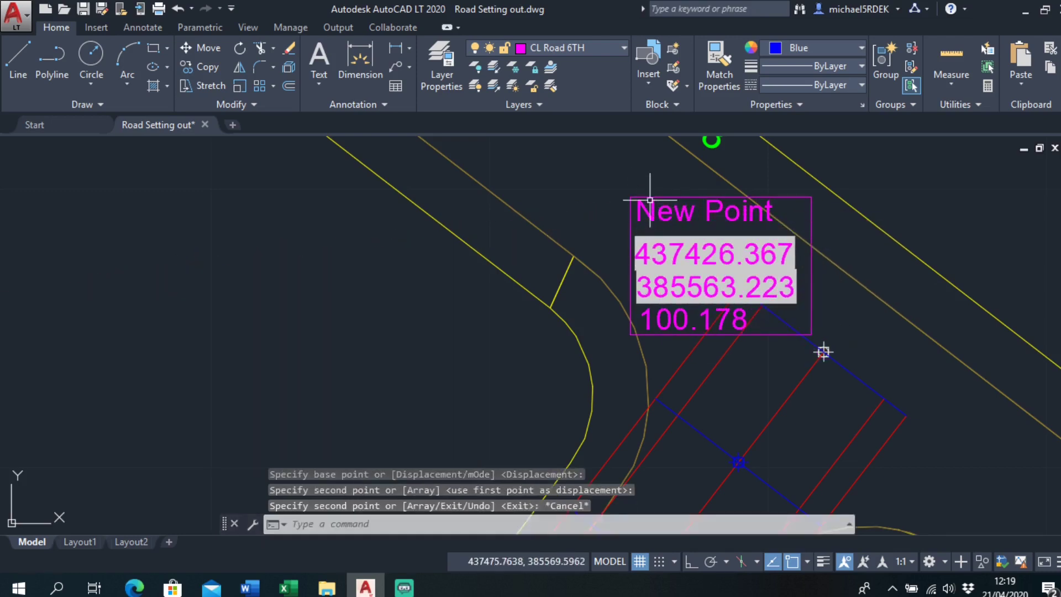
# Step: Scale the copied New Point block down about its upper-left corner to about a fifth of its size
pyautogui.click(239, 85)
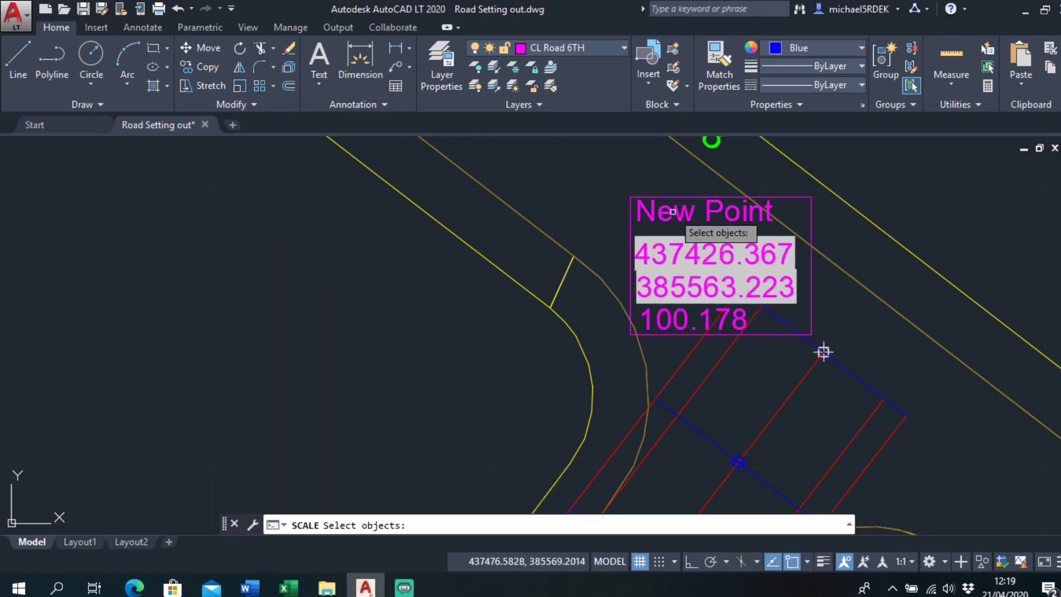
pyautogui.click(685, 221)
pyautogui.press('Return')
pyautogui.click(630, 197)
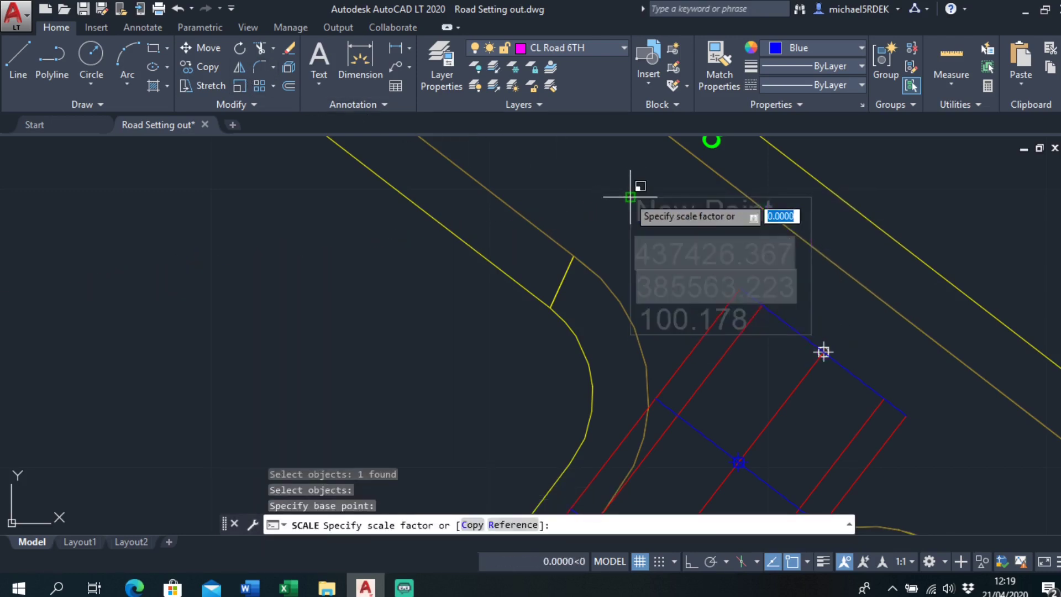
pyautogui.scroll(3, 638, 202)
pyautogui.click(656, 199)
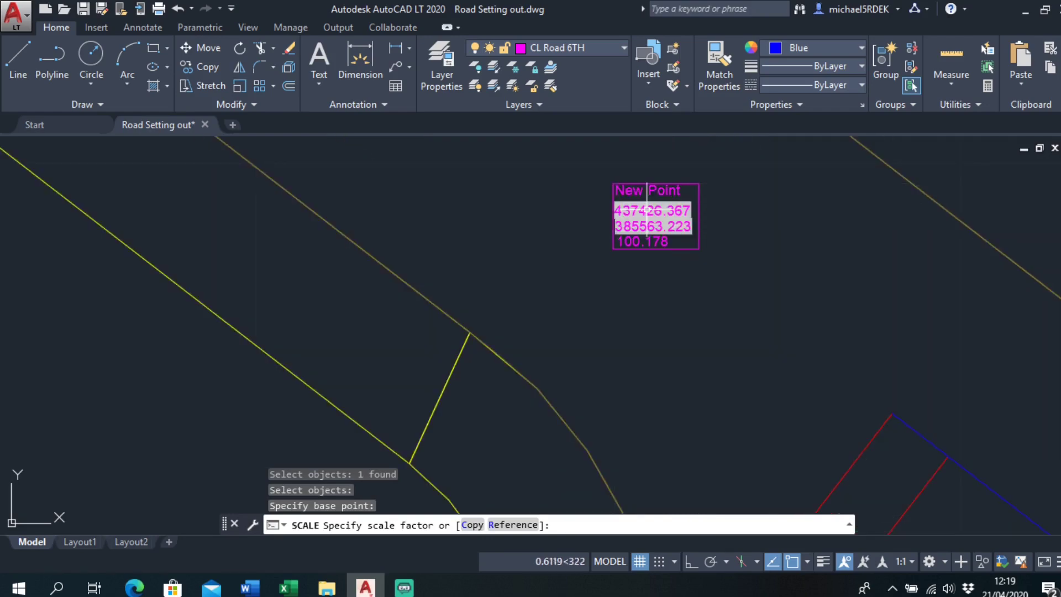
# Step: Set the TEXT attribute of the scaled-down point block to RD5CH0L
pyautogui.scroll(-4, 657, 202)
pyautogui.moveTo(848, 355); pyautogui.dragTo(718, 379, button='middle')
pyautogui.scroll(5, 530, 225)
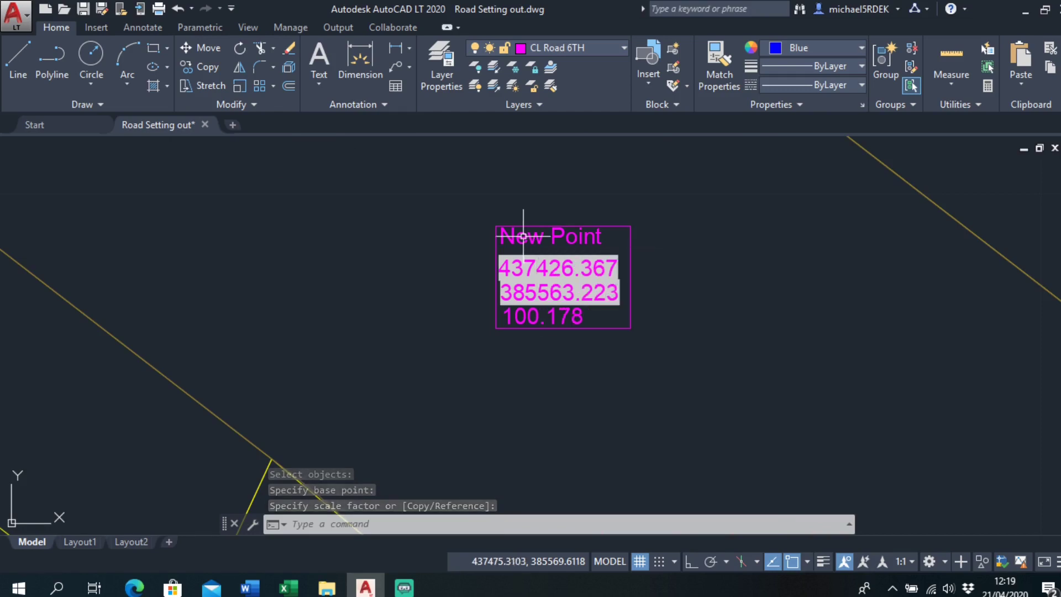
pyautogui.doubleClick(608, 272)
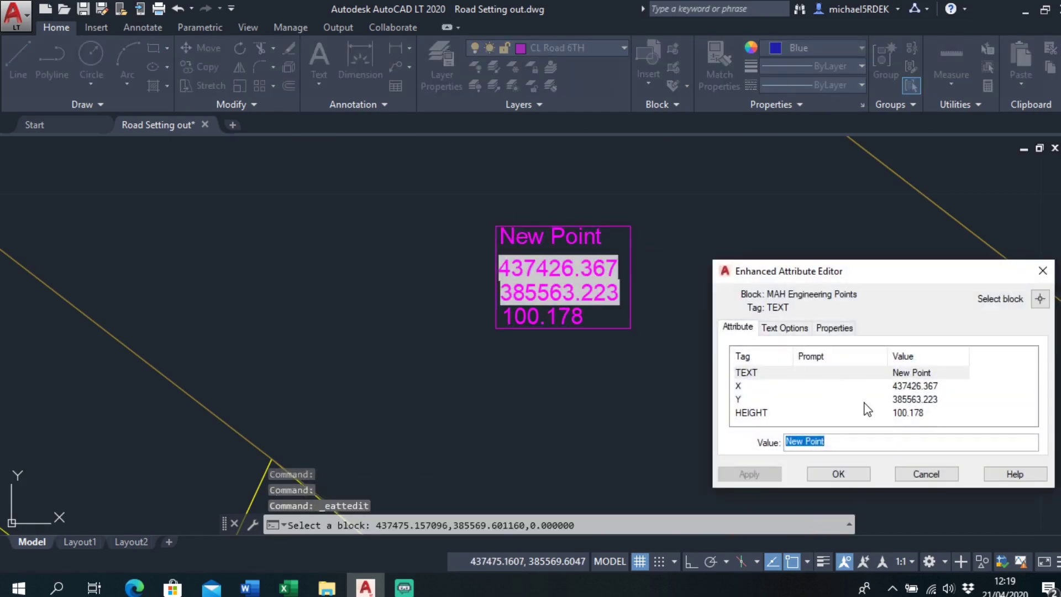
pyautogui.write('RD5CH0L')
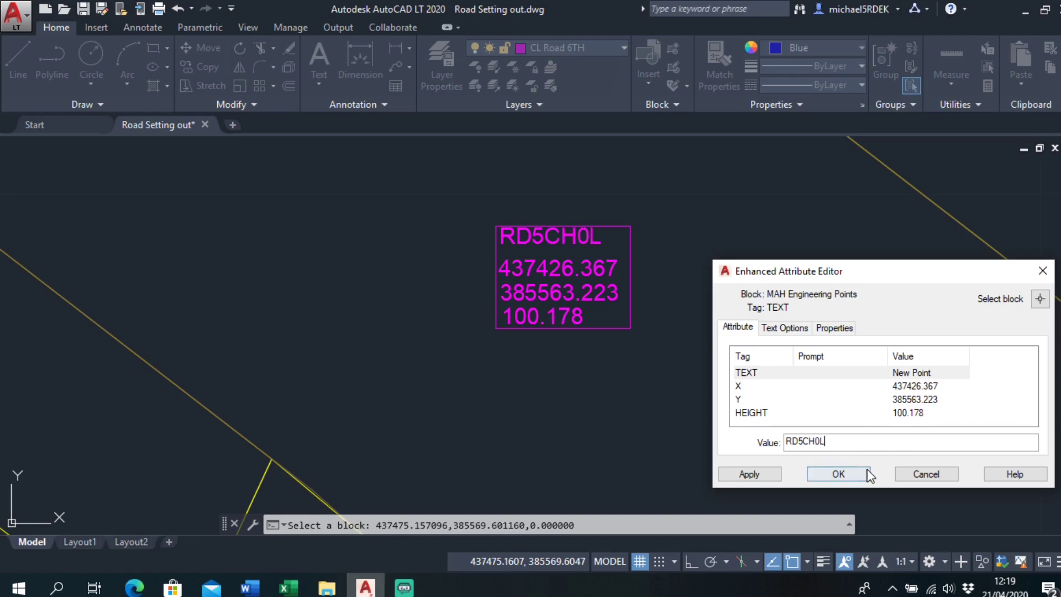
pyautogui.click(868, 474)
# Step: Copy the RD5CH0L block by its upper-left corner onto the inner red edge line's endpoint at the start of Road 5
pyautogui.scroll(-3, 651, 221)
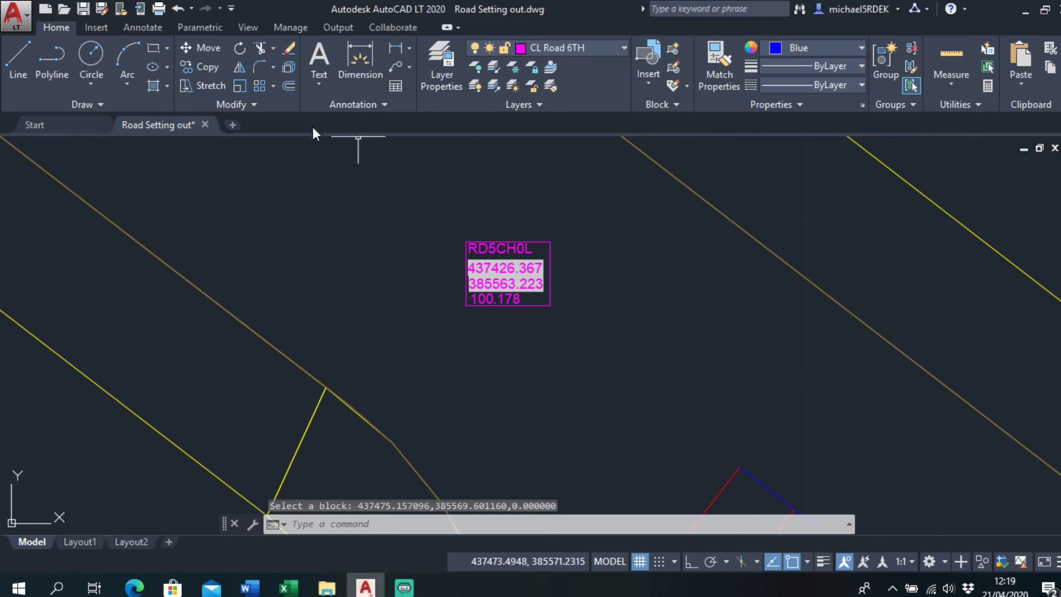
pyautogui.click(211, 71)
pyautogui.click(486, 256)
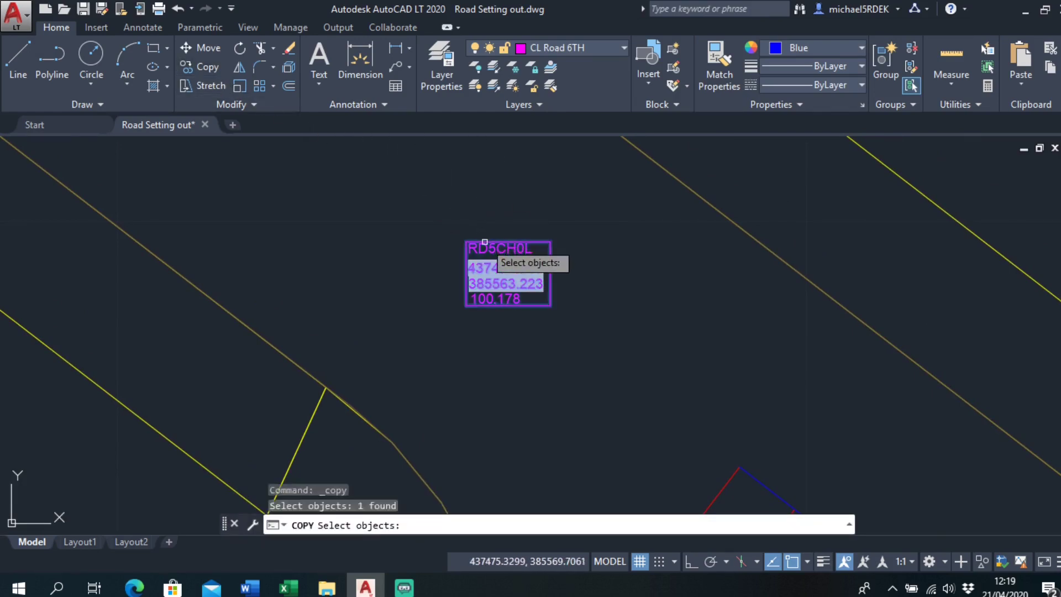
pyautogui.press('Return')
pyautogui.click(466, 241)
pyautogui.scroll(-4, 571, 272)
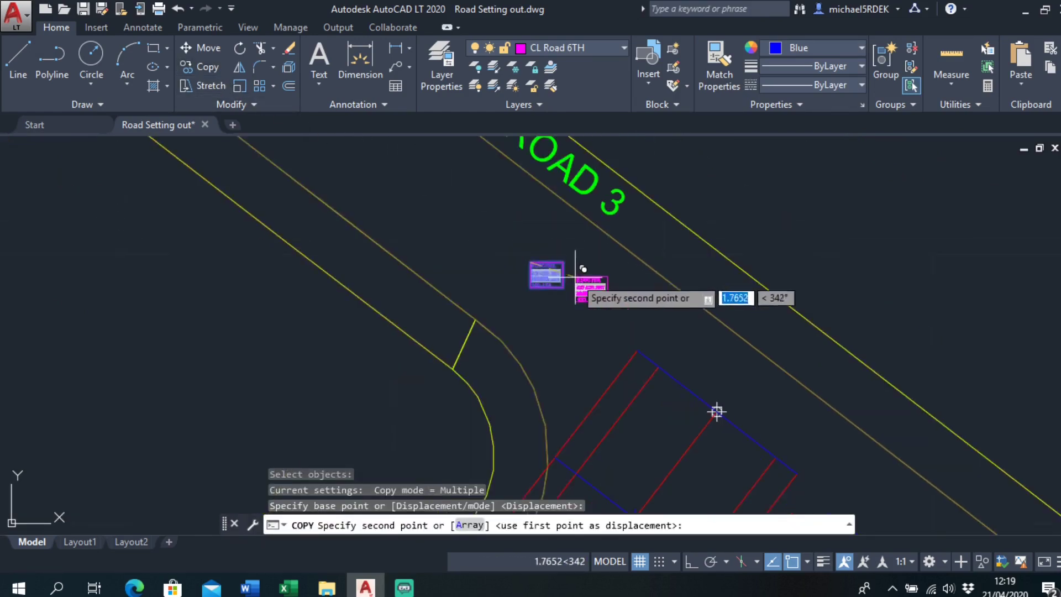
pyautogui.moveTo(573, 276); pyautogui.dragTo(419, 192, button='middle')
pyautogui.scroll(4, 523, 269)
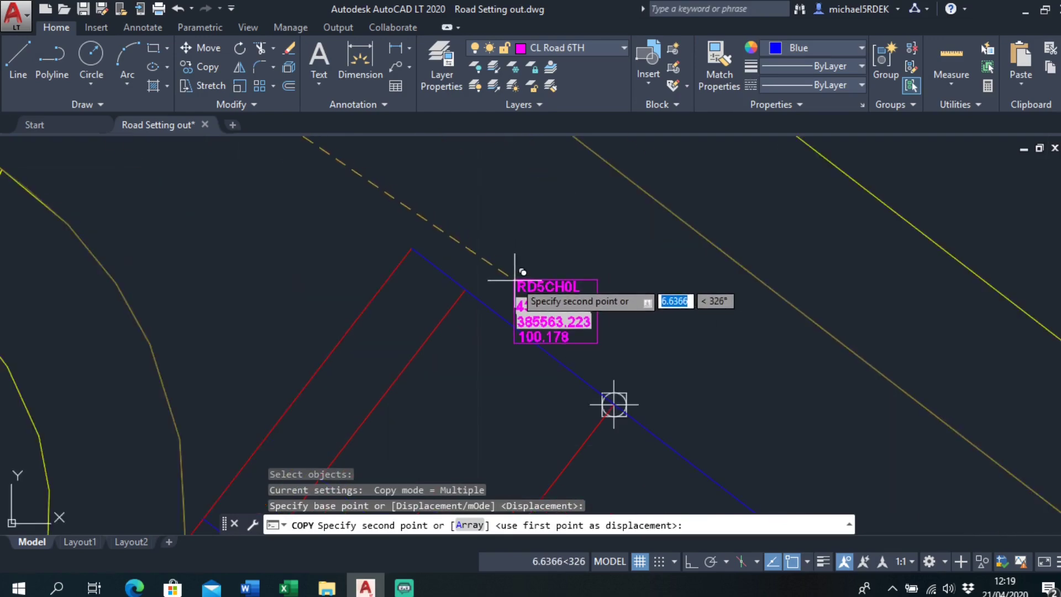
pyautogui.scroll(-2, 510, 282)
pyautogui.moveTo(510, 282); pyautogui.dragTo(319, 237, button='middle')
pyautogui.scroll(-2, 320, 236)
pyautogui.scroll(4, 418, 333)
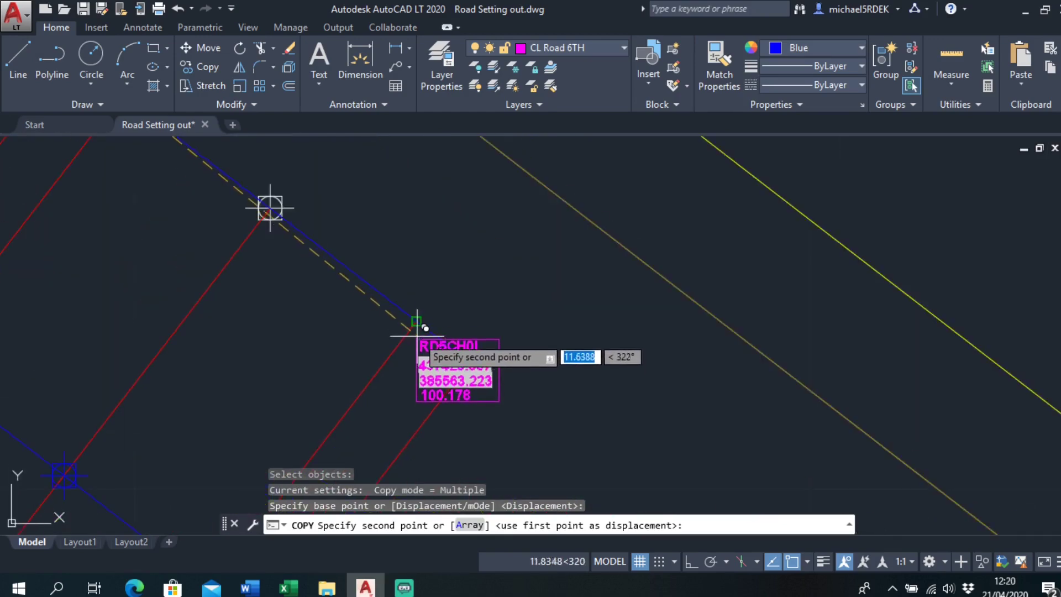
pyautogui.click(417, 320)
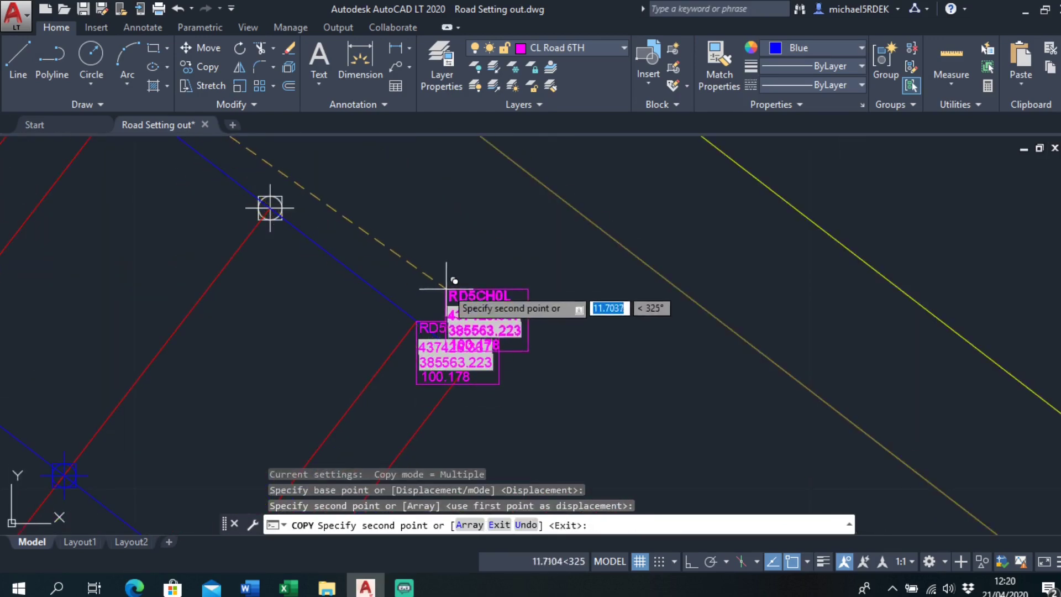
pyautogui.rightClick(445, 279)
pyautogui.click(481, 286)
pyautogui.scroll(2, 459, 316)
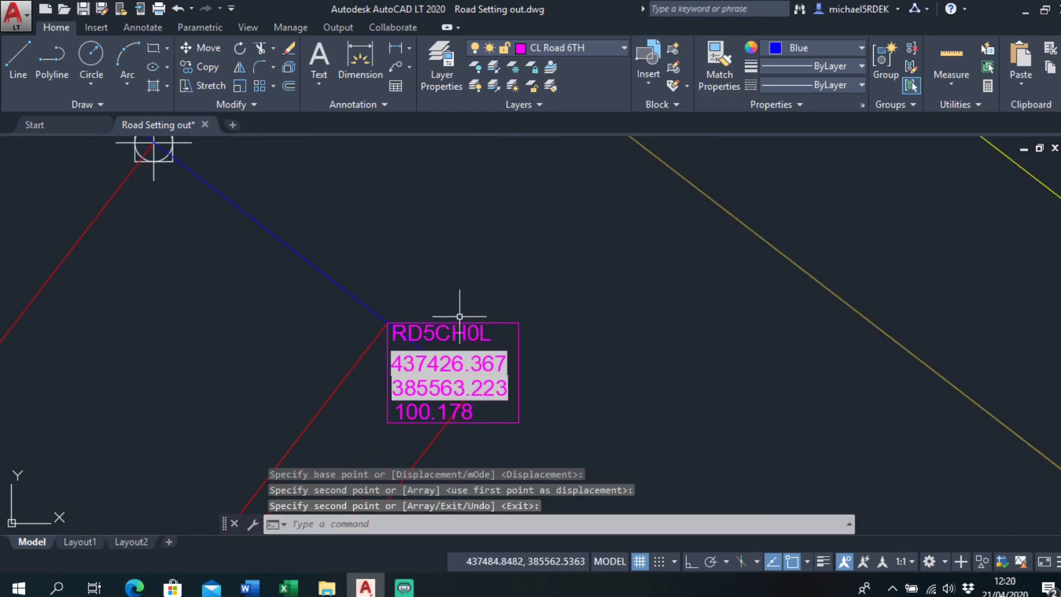
pyautogui.click(214, 68)
pyautogui.click(462, 341)
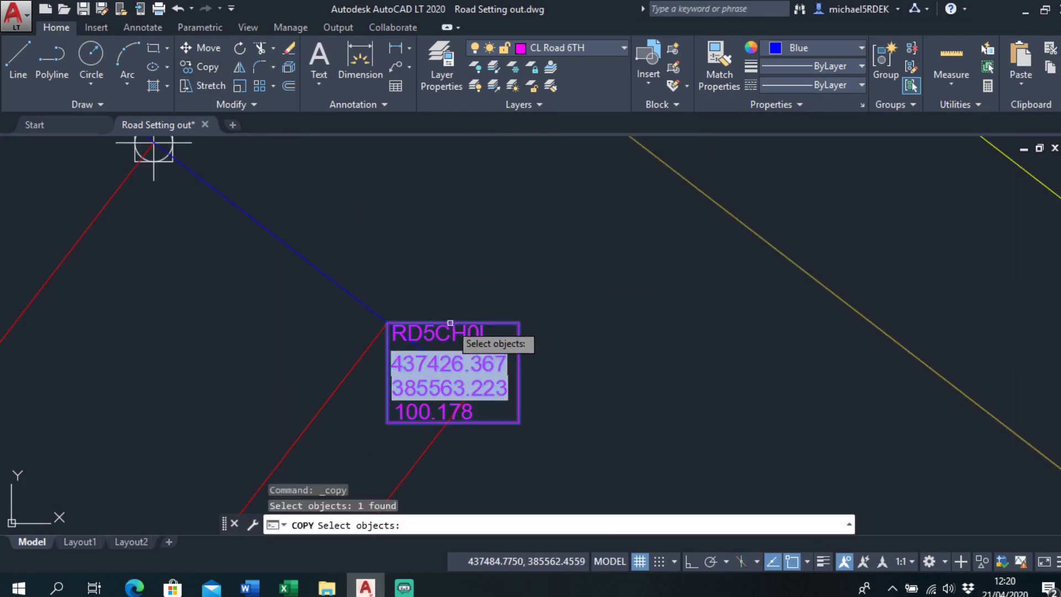
pyautogui.press('Return')
pyautogui.click(387, 320)
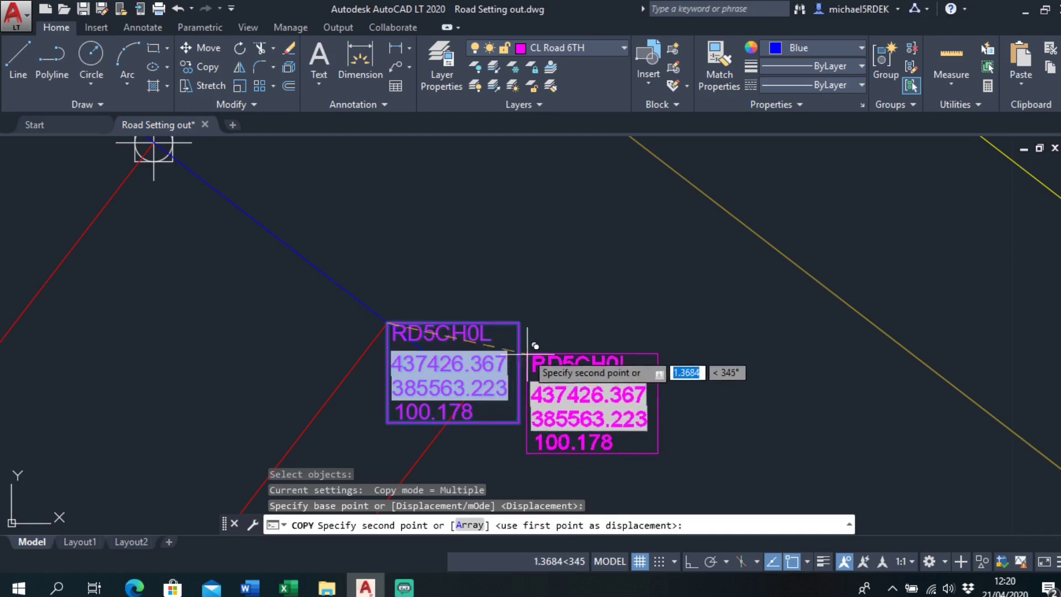
pyautogui.press('Escape')
# Step: Scale the RD5CH0L block on the inner red edge line to about half its size about its upper-left corner
pyautogui.scroll(-2, 400, 300)
pyautogui.click(417, 319)
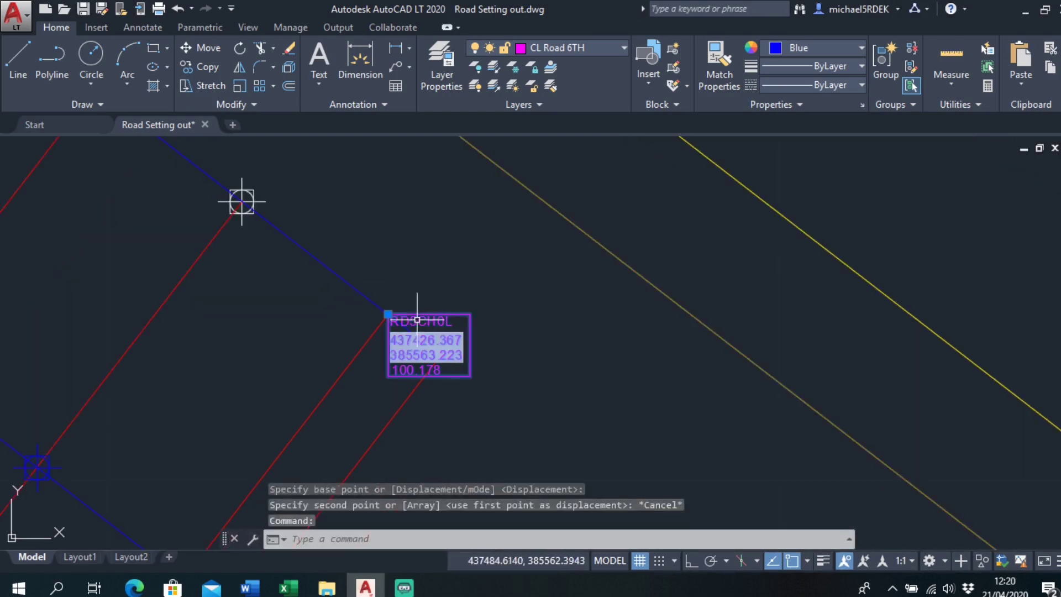
pyautogui.click(240, 85)
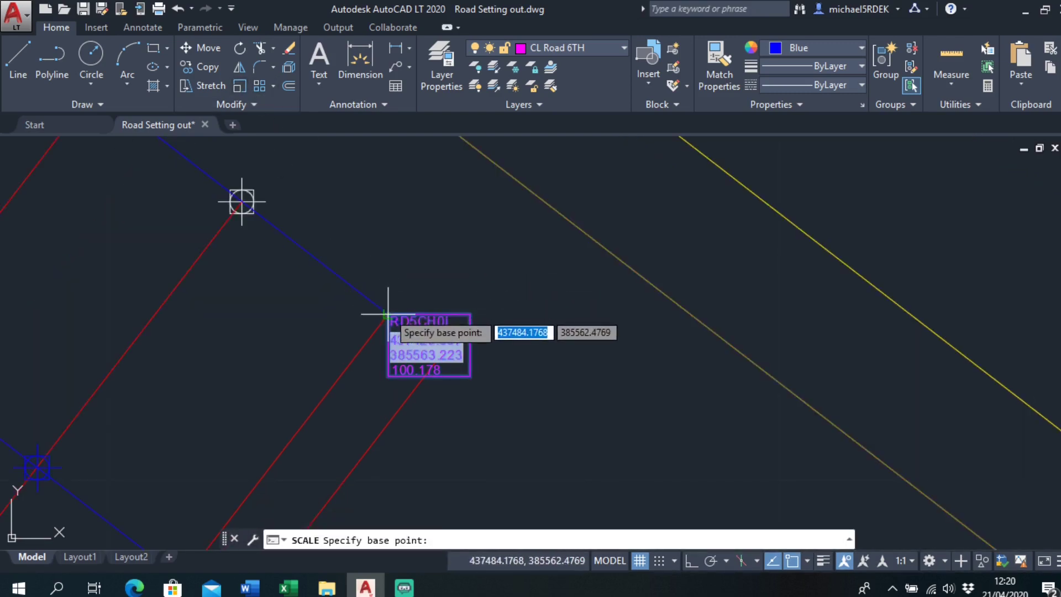
pyautogui.scroll(6, 373, 309)
pyautogui.click(388, 311)
pyautogui.scroll(-4, 397, 304)
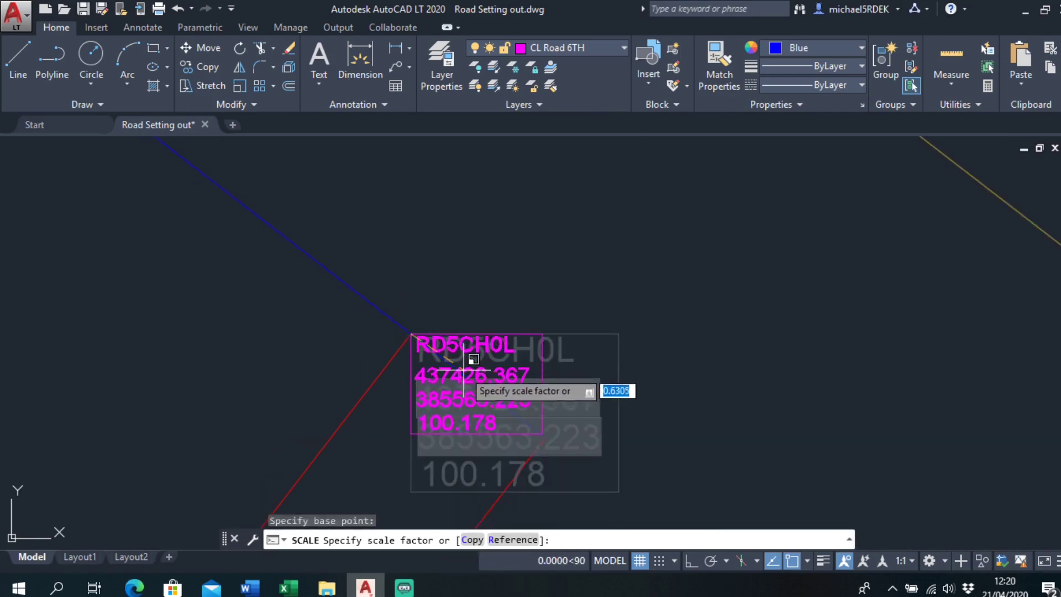
pyautogui.click(457, 363)
pyautogui.moveTo(473, 299); pyautogui.dragTo(472, 299, button='middle')
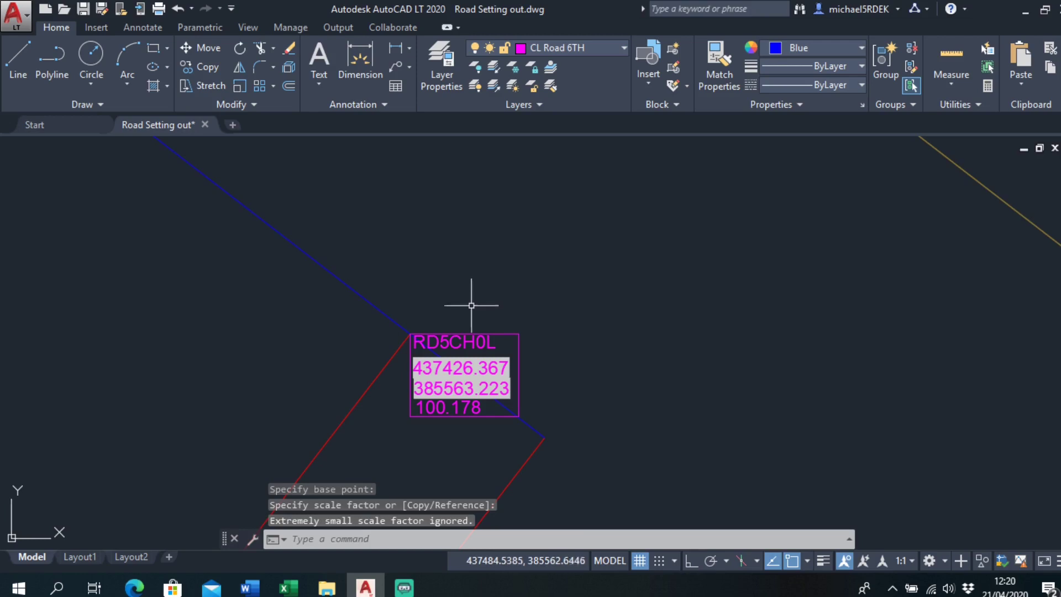
# Step: Copy the reduced RD5CH0L block by its upper-left corner onto the adjacent outer red edge line's endpoint
pyautogui.click(206, 68)
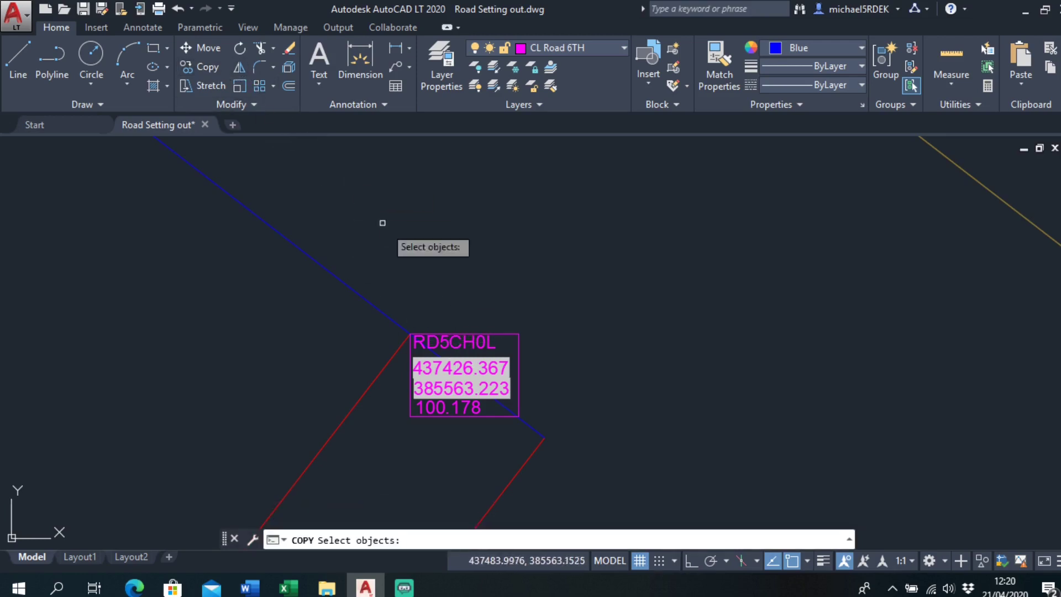
pyautogui.click(451, 341)
pyautogui.press('Return')
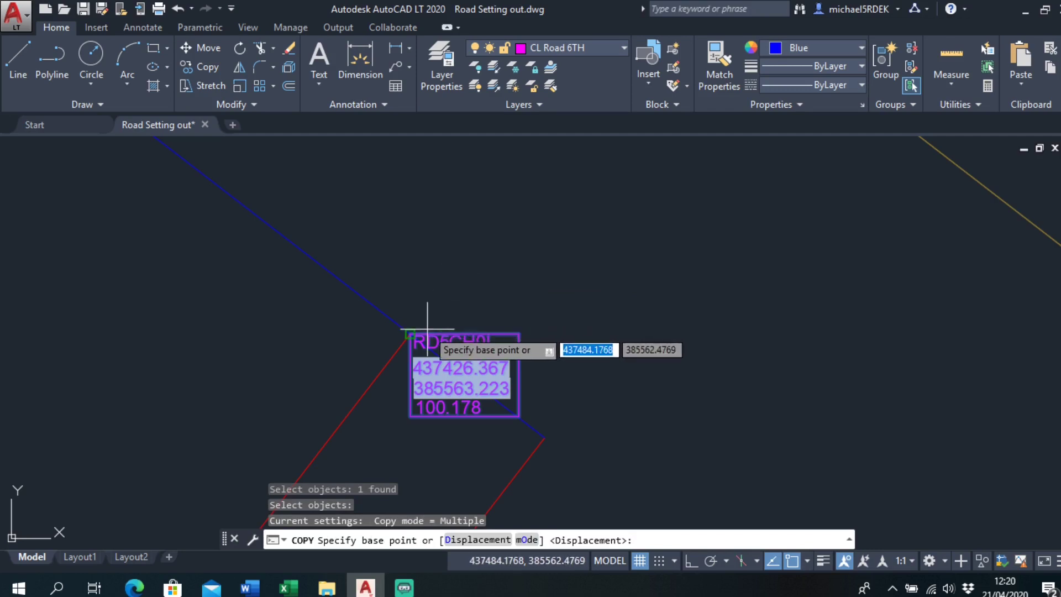
pyautogui.scroll(5, 412, 337)
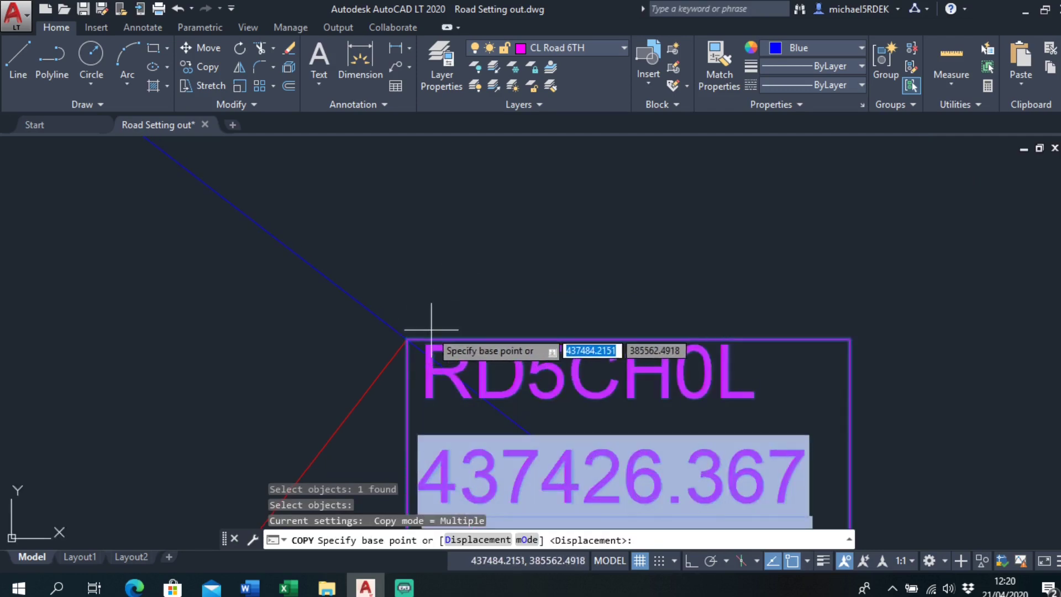
pyautogui.click(806, 561)
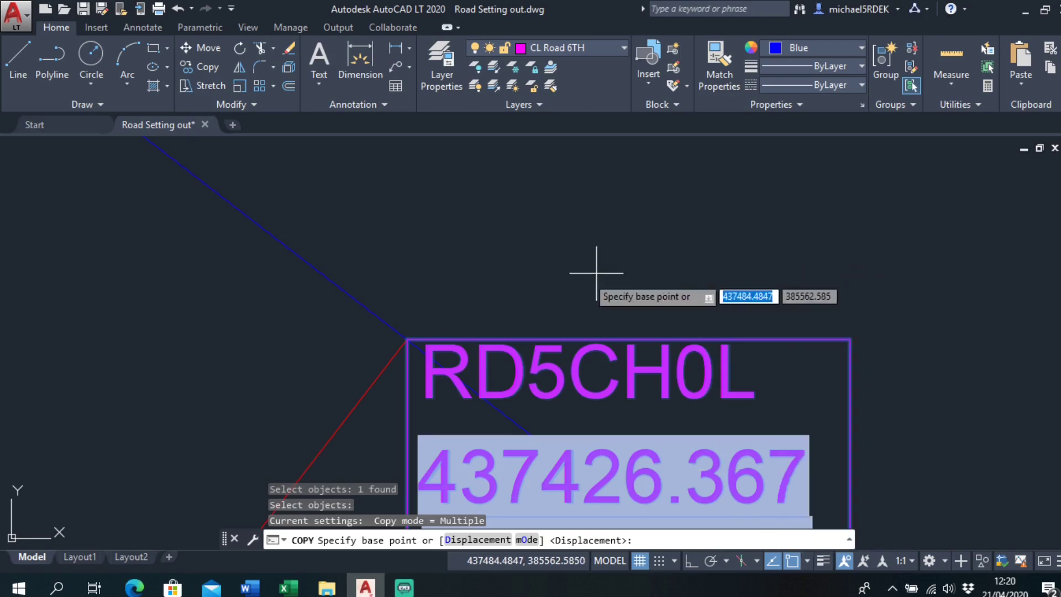
pyautogui.click(406, 339)
pyautogui.scroll(-4, 474, 332)
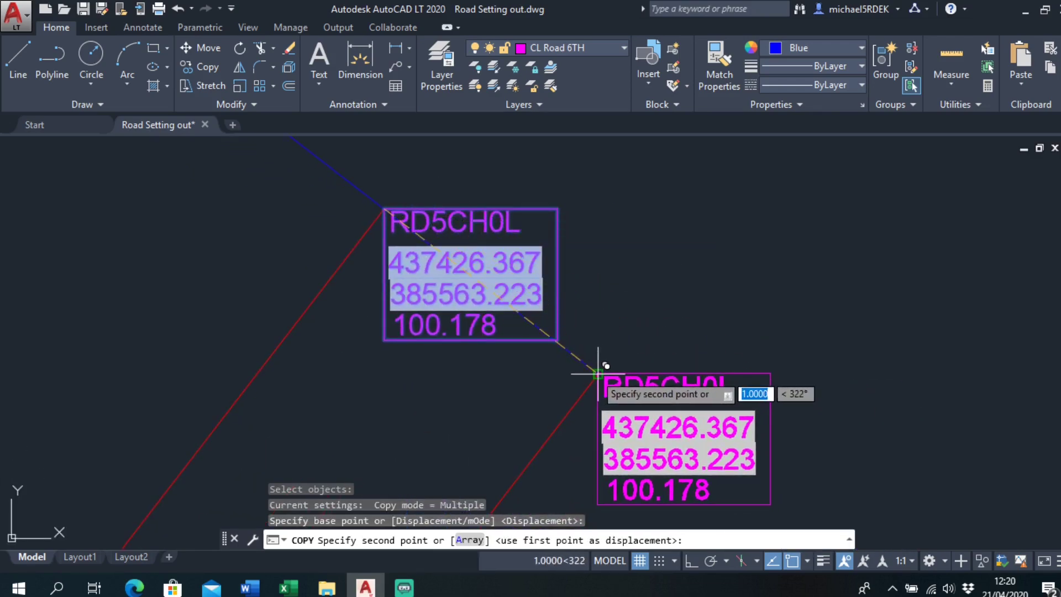
pyautogui.click(598, 374)
pyautogui.rightClick(660, 279)
pyautogui.click(675, 287)
# Step: Set the outer edge block's TEXT attribute to "RD5CH0L." and its HEIGHT attribute to 0
pyautogui.doubleClick(698, 377)
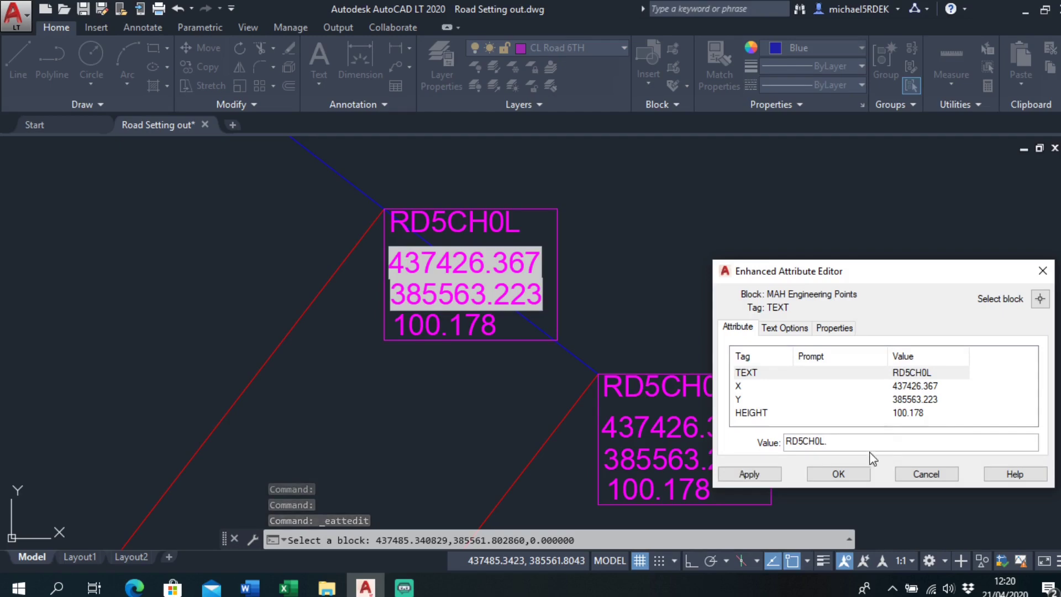
pyautogui.click(838, 474)
pyautogui.doubleClick(685, 489)
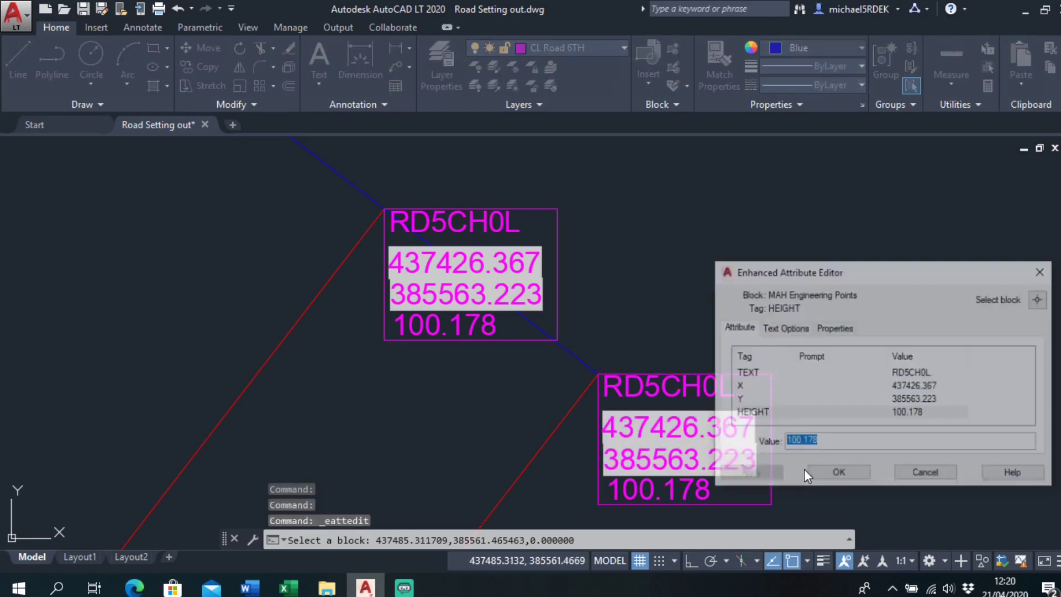
pyautogui.write('0')
pyautogui.click(838, 474)
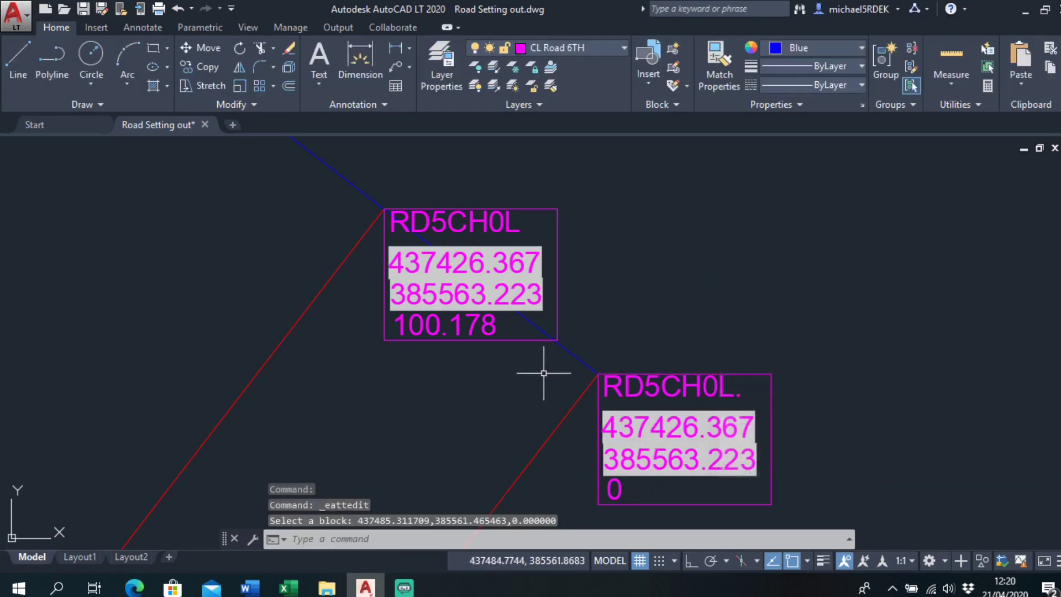
# Step: Set the HEIGHT attribute of the RD5CH0L block on the inner red edge line to 0
pyautogui.click(475, 319)
pyautogui.press('Escape')
pyautogui.doubleClick(474, 321)
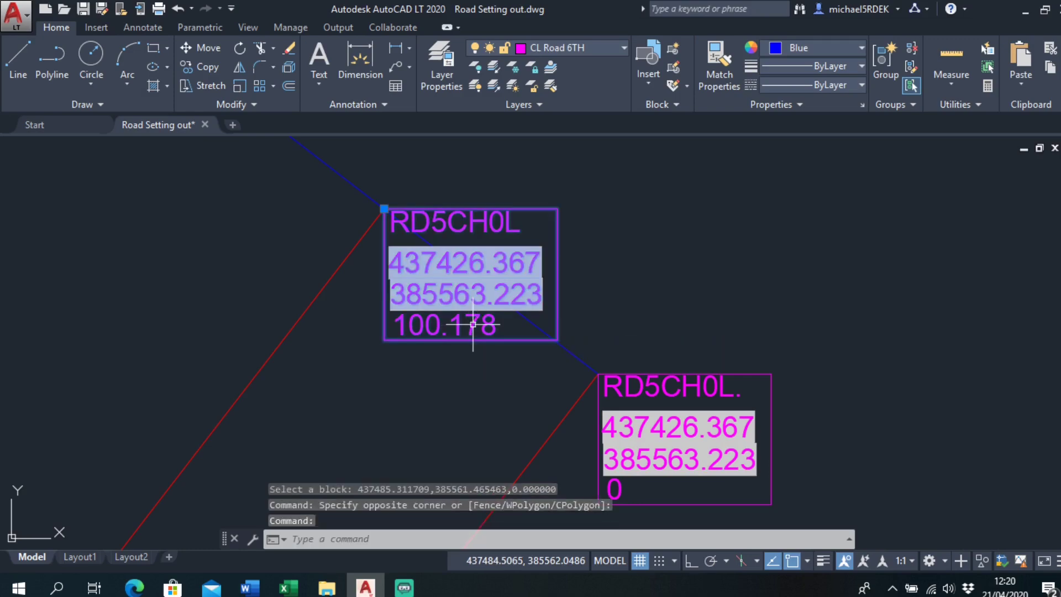
pyautogui.write('0')
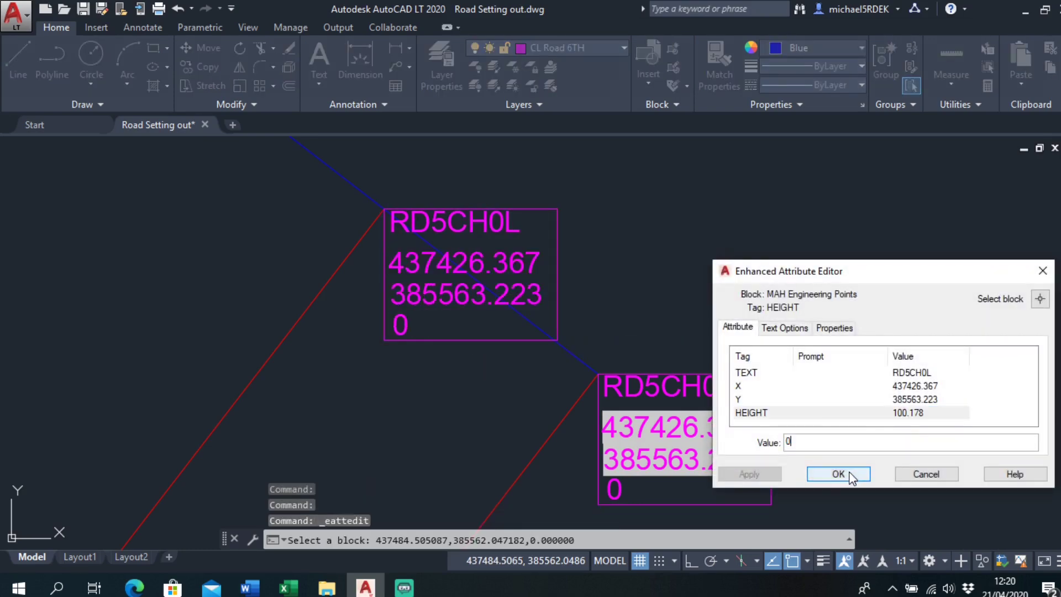
pyautogui.click(838, 474)
# Step: Copy the RD5CH0L block from the inner red edge line by its upper-left corner onto both red line endpoints on the opposite road edge
pyautogui.scroll(-4, 711, 350)
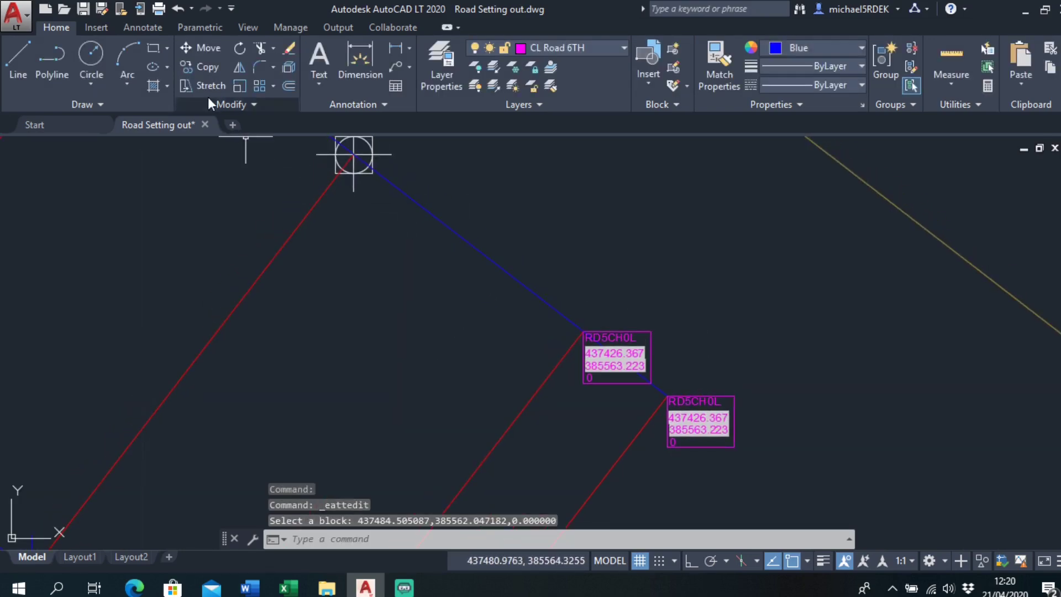
pyautogui.click(199, 67)
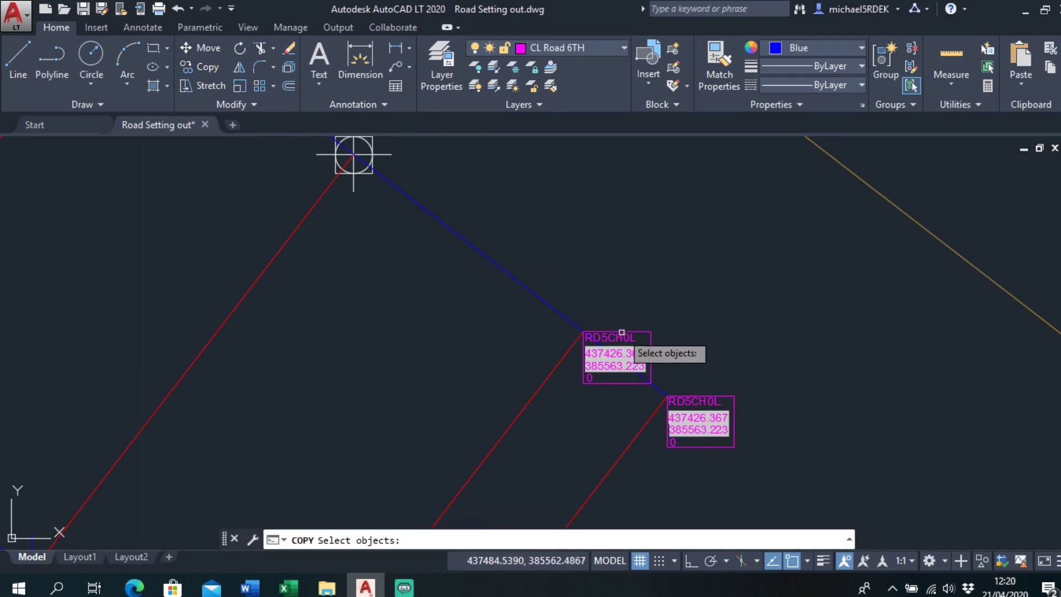
pyautogui.click(619, 354)
pyautogui.press('Return')
pyautogui.scroll(5, 604, 319)
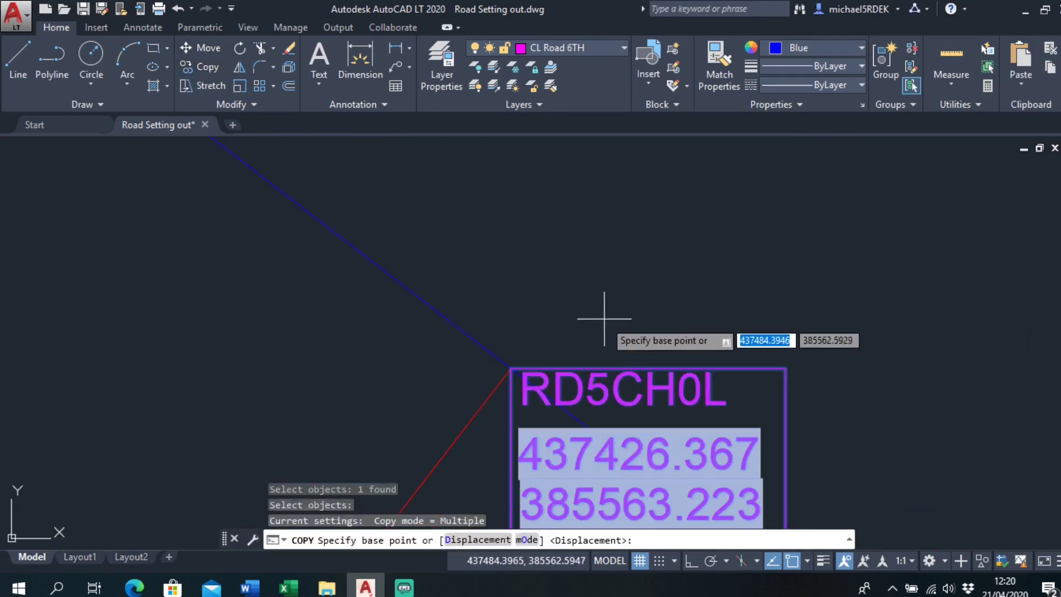
pyautogui.click(513, 369)
pyautogui.scroll(-8, 533, 332)
pyautogui.moveTo(440, 266); pyautogui.dragTo(504, 331, button='middle')
pyautogui.scroll(6, 420, 259)
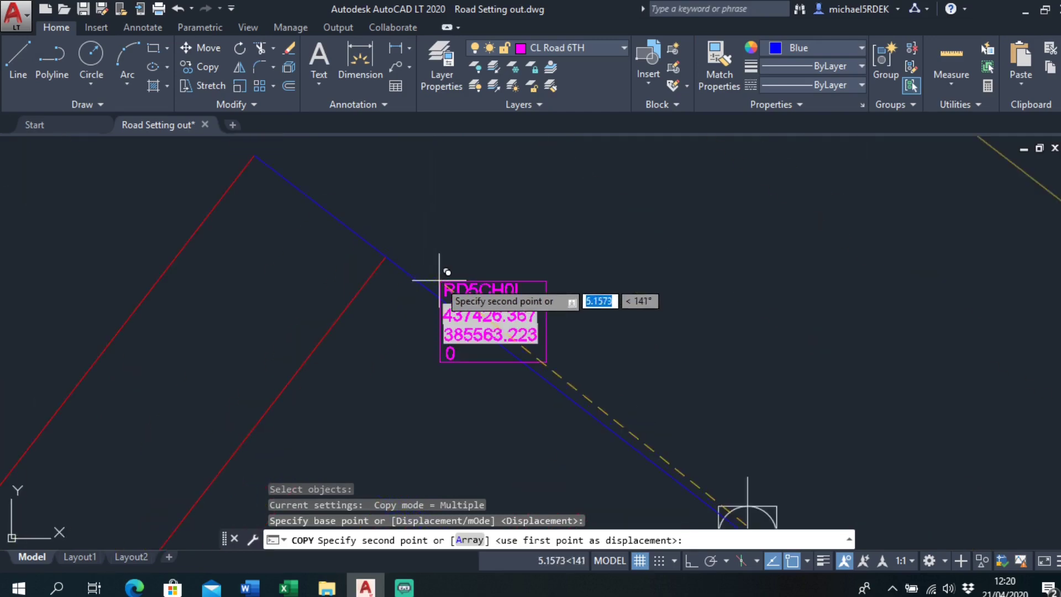
pyautogui.click(386, 257)
pyautogui.moveTo(351, 211); pyautogui.dragTo(446, 293, button='middle')
pyautogui.click(349, 237)
pyautogui.rightClick(409, 204)
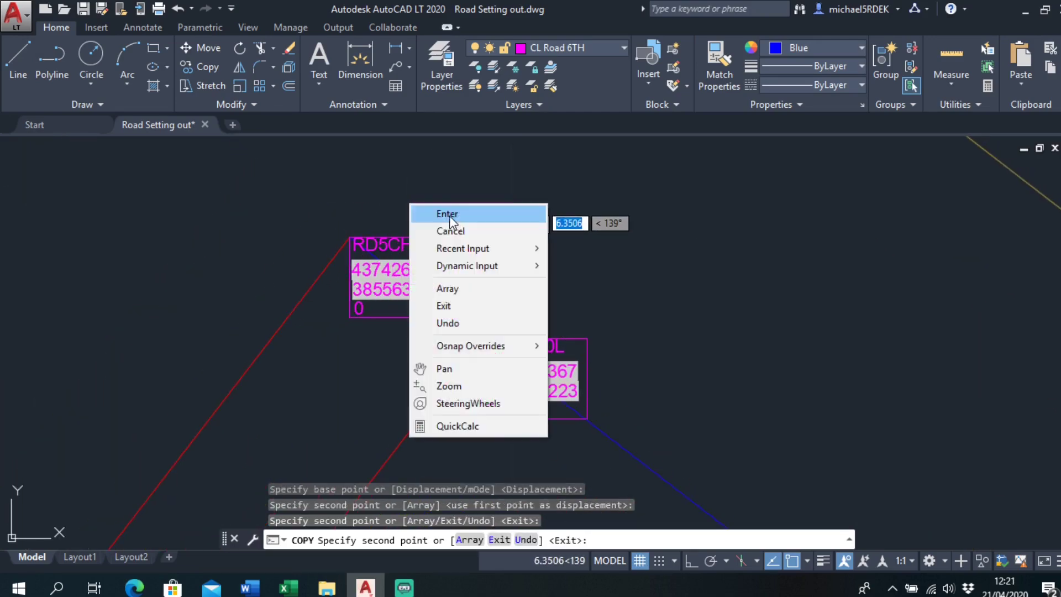
pyautogui.click(437, 206)
# Step: Set the TEXT attribute of the outer copied block to "RD5CH0R." and that of the inner copied block to "RD5CH0R"
pyautogui.doubleClick(422, 242)
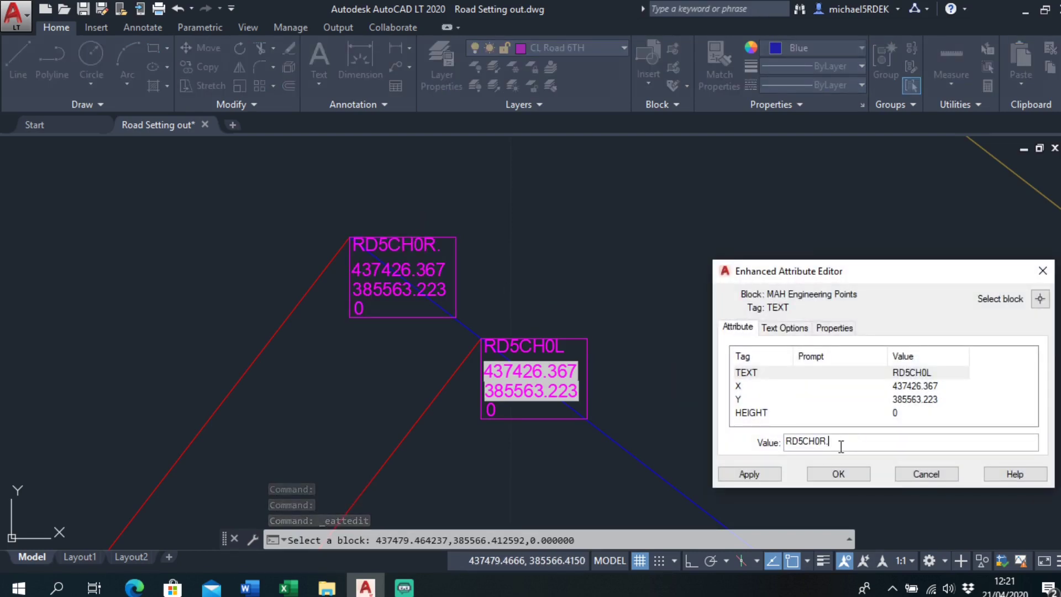
pyautogui.click(838, 474)
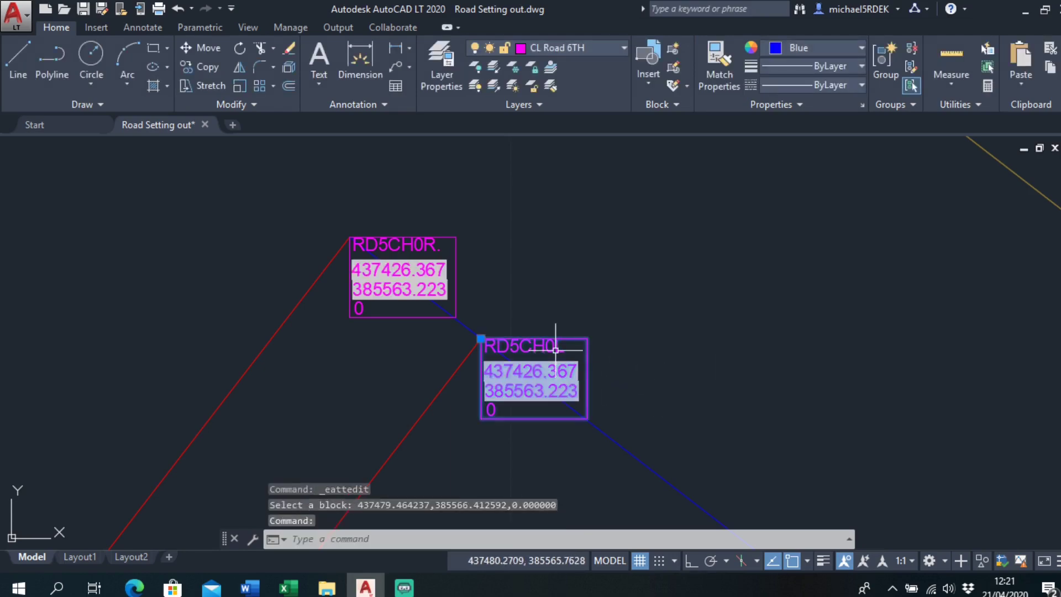
pyautogui.doubleClick(554, 340)
pyautogui.click(851, 442)
pyautogui.press('BackSpace')
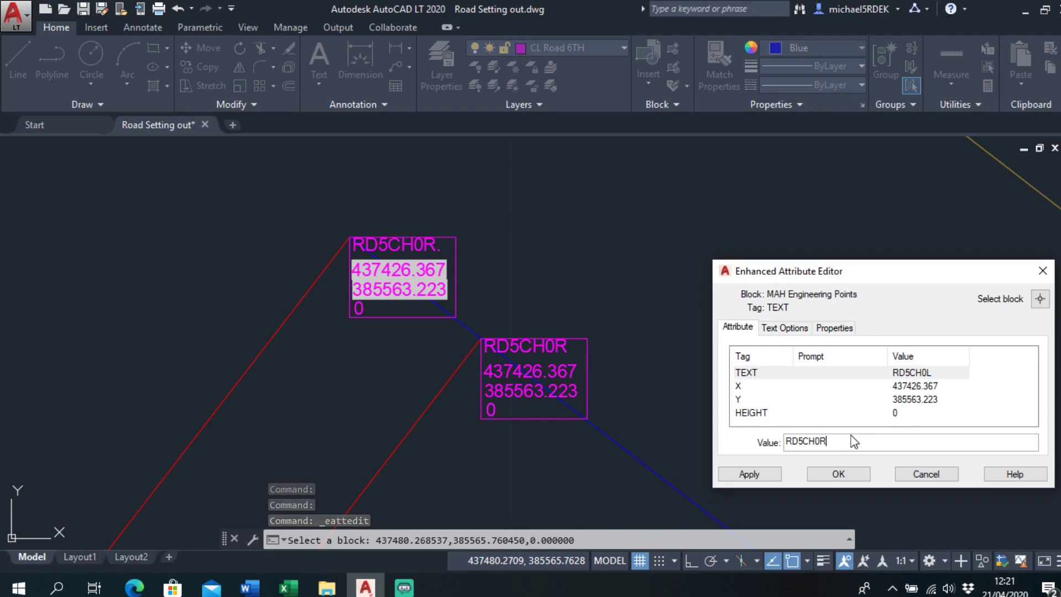
pyautogui.click(844, 472)
# Step: Path-array the four chainage 0 edge blocks along Road 5's red centreline with a spacing of 5 between items
pyautogui.scroll(-5, 819, 431)
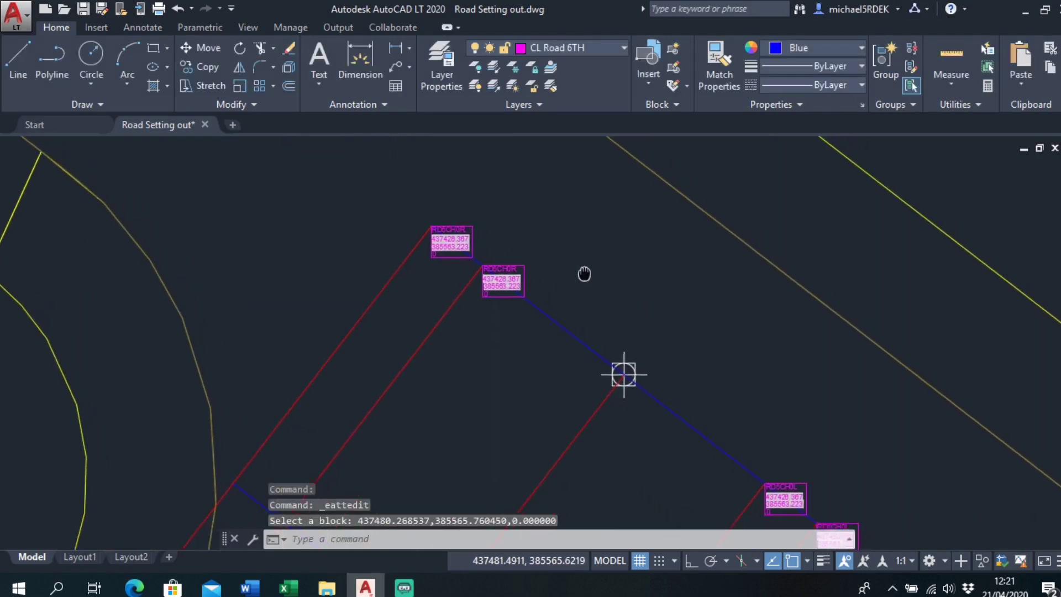
pyautogui.scroll(-2, 613, 278)
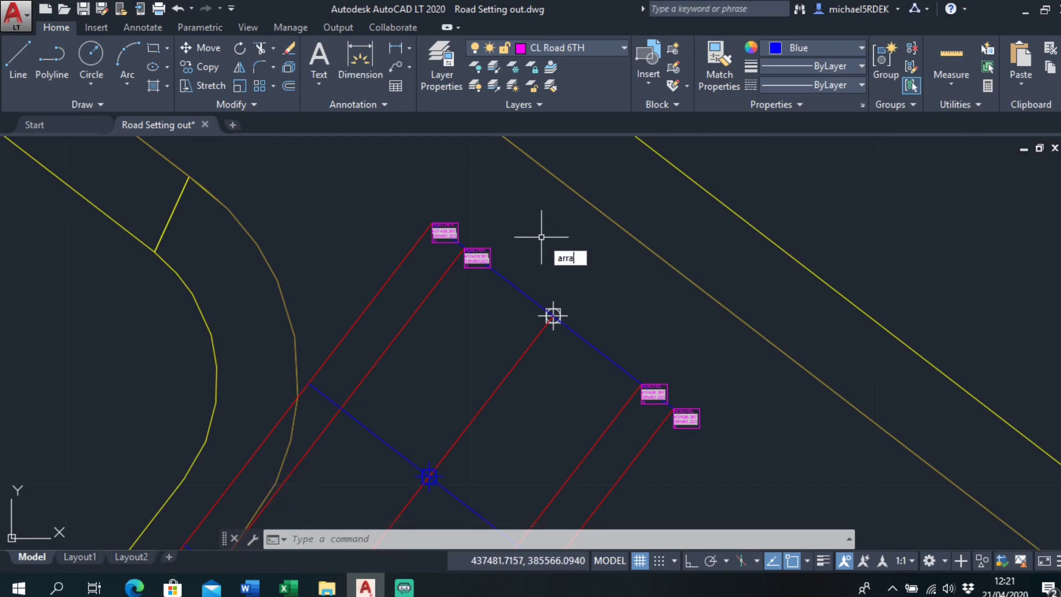
pyautogui.write('y')
pyautogui.press('Down')
pyautogui.press('Return')
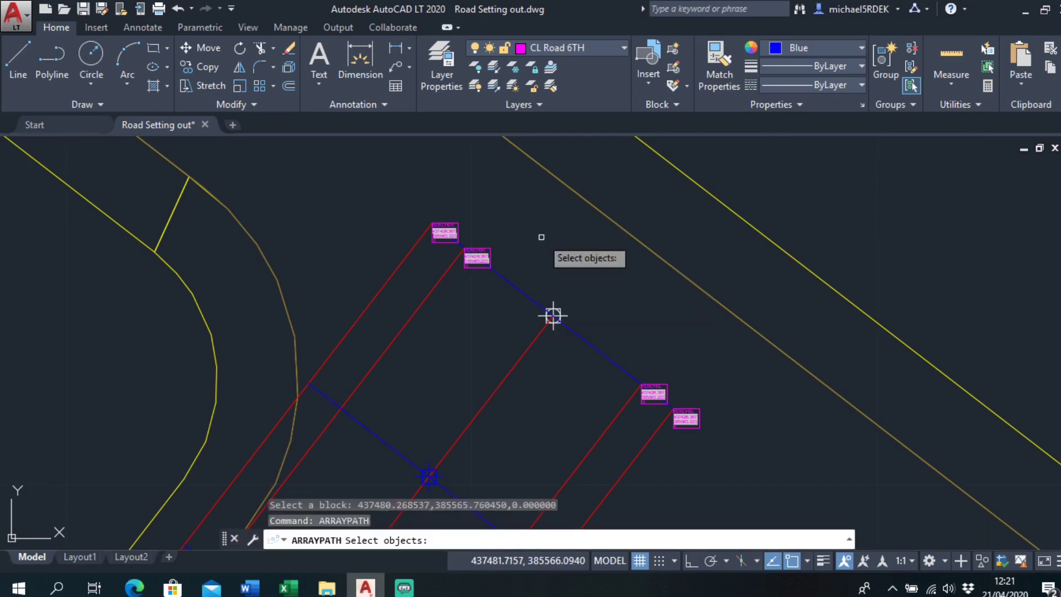
pyautogui.scroll(4, 541, 238)
pyautogui.click(324, 222)
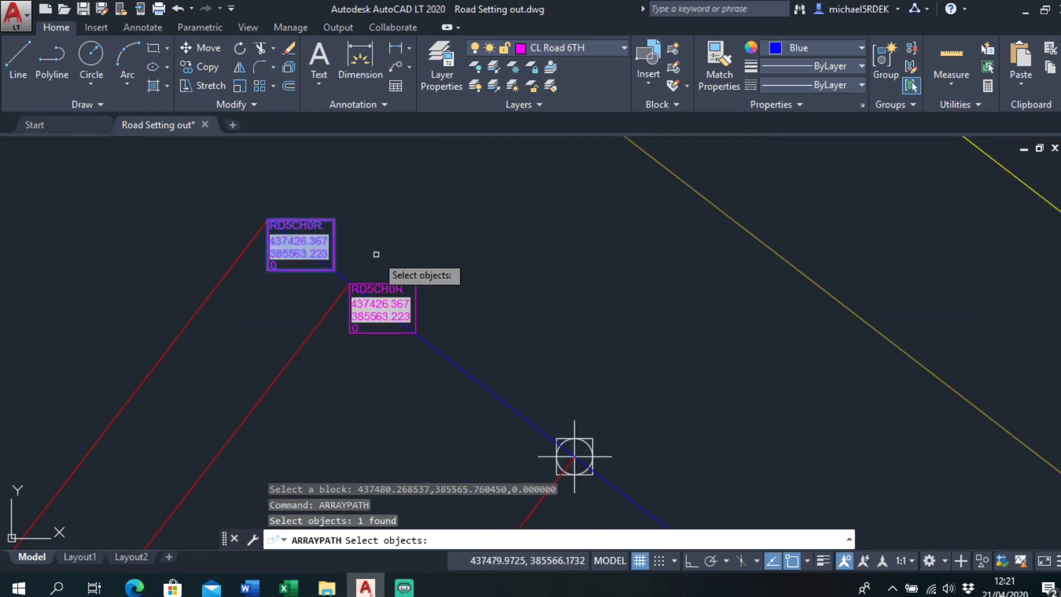
pyautogui.click(392, 283)
pyautogui.scroll(-4, 519, 321)
pyautogui.moveTo(510, 313); pyautogui.dragTo(403, 218, button='middle')
pyautogui.scroll(2, 532, 321)
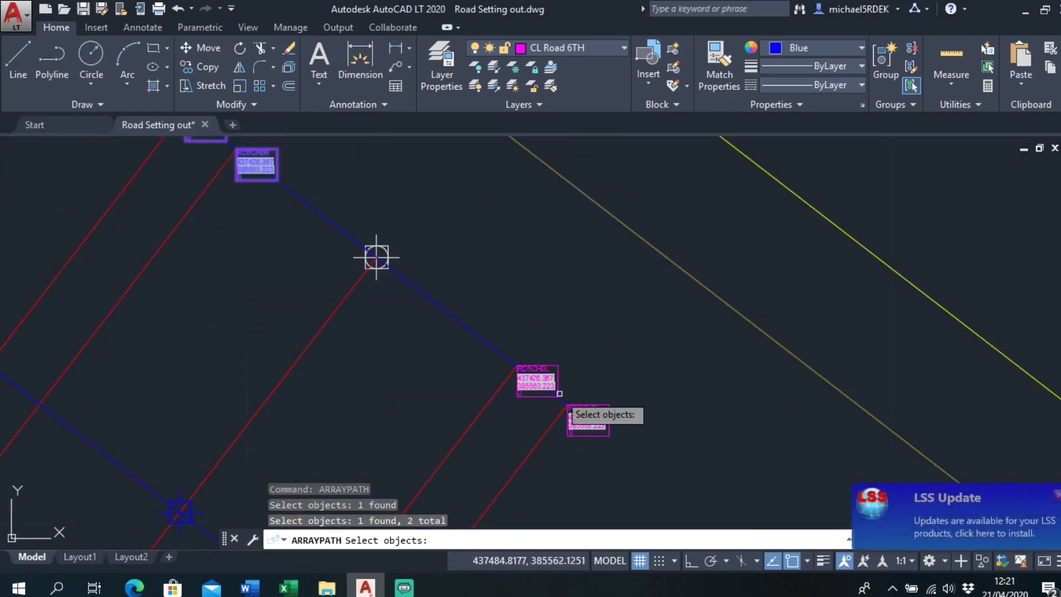
pyautogui.click(544, 369)
pyautogui.click(596, 412)
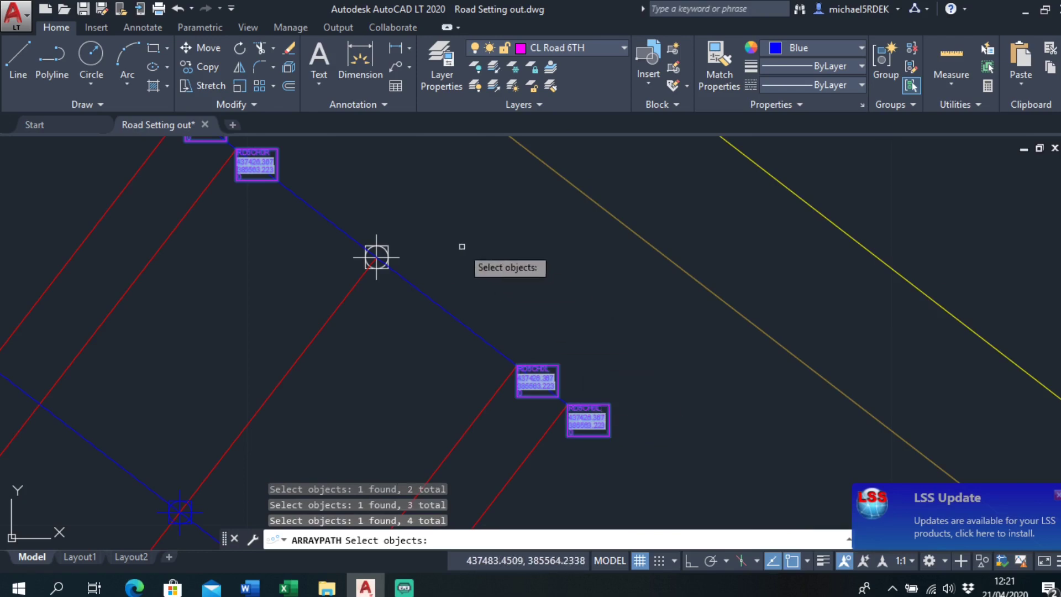
pyautogui.press('Return')
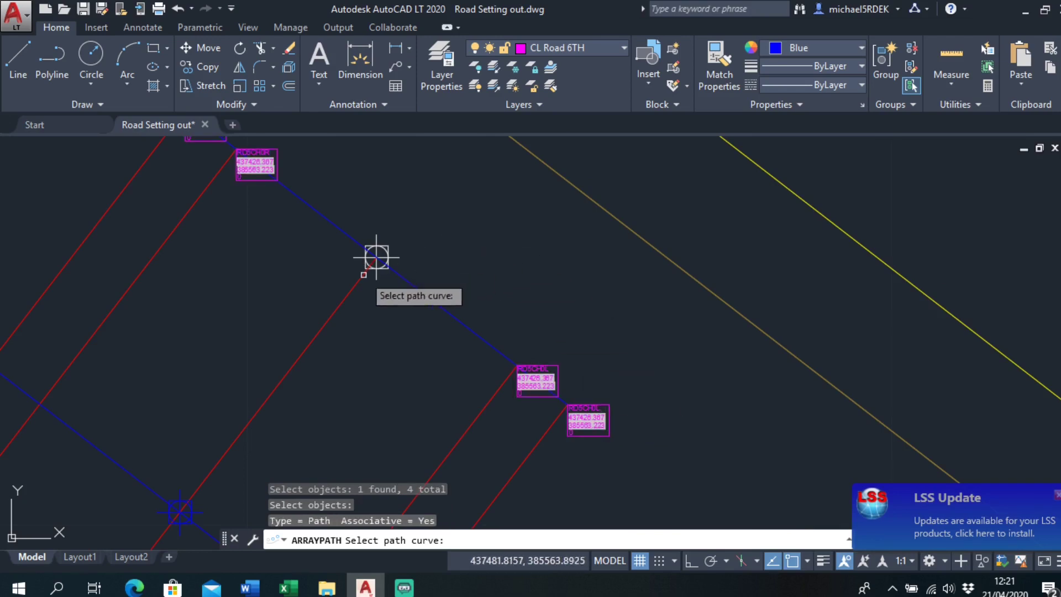
pyautogui.click(377, 257)
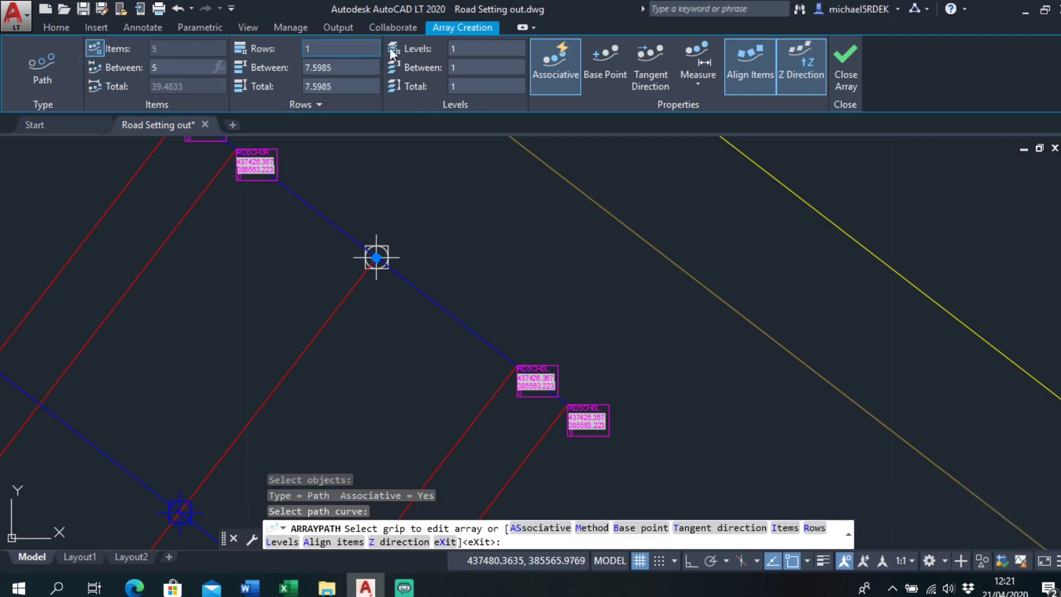
pyautogui.press('Return')
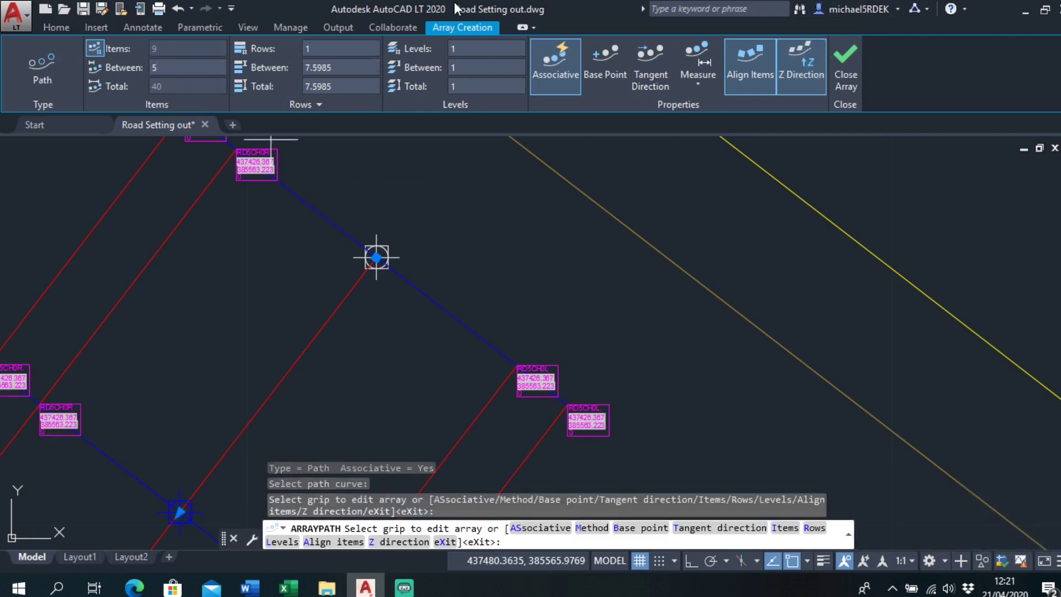
pyautogui.click(843, 77)
# Step: Examine the arrayed blocks along Road 5, checking their corners against the edge lines and their coordinate text
pyautogui.scroll(-3, 384, 232)
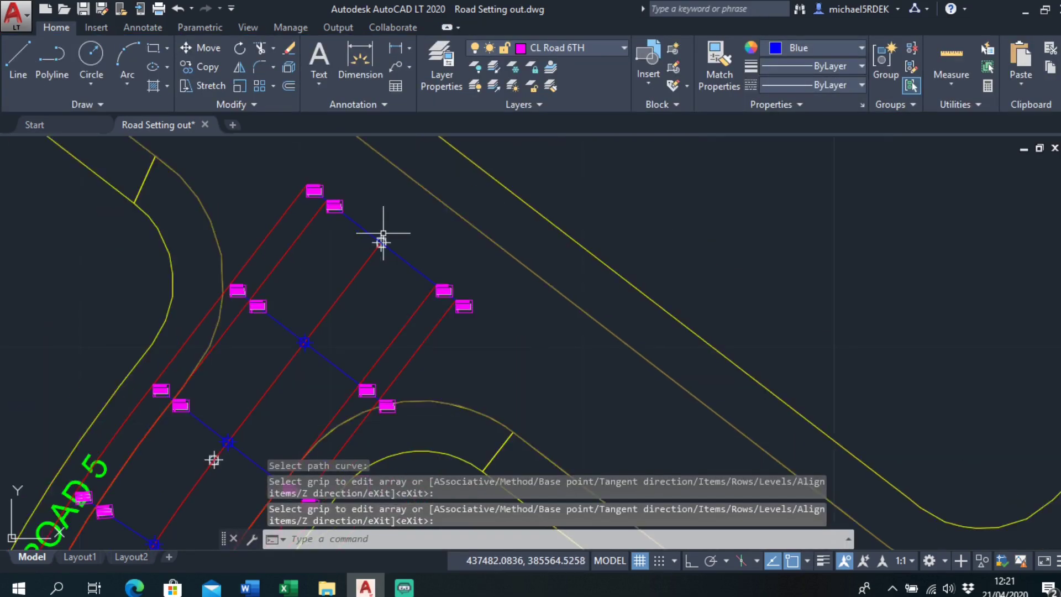
pyautogui.scroll(4, 379, 244)
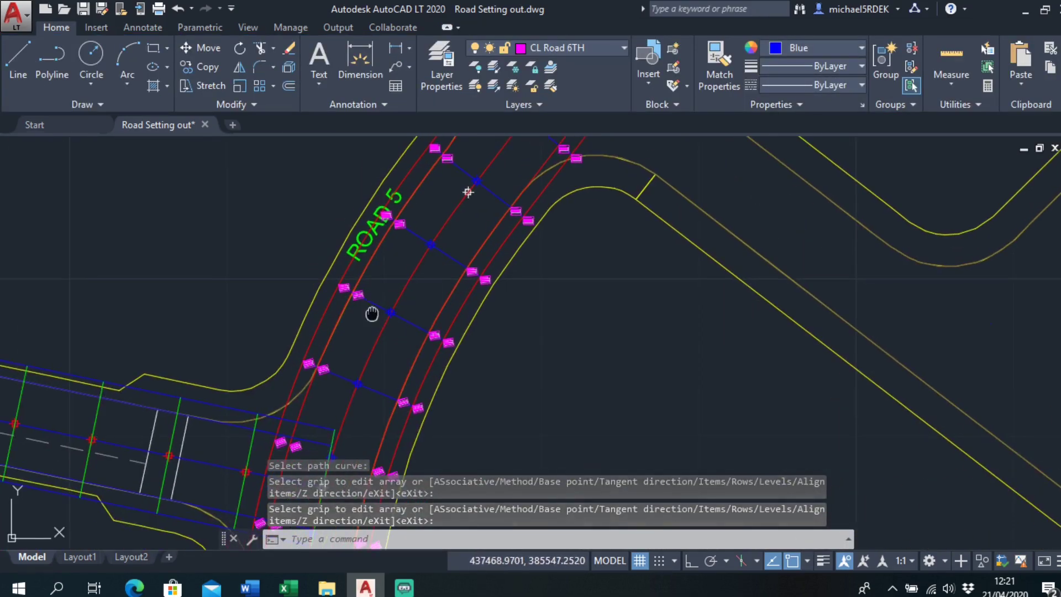
pyautogui.scroll(3, 372, 310)
pyautogui.scroll(3, 426, 218)
pyautogui.scroll(6, 475, 262)
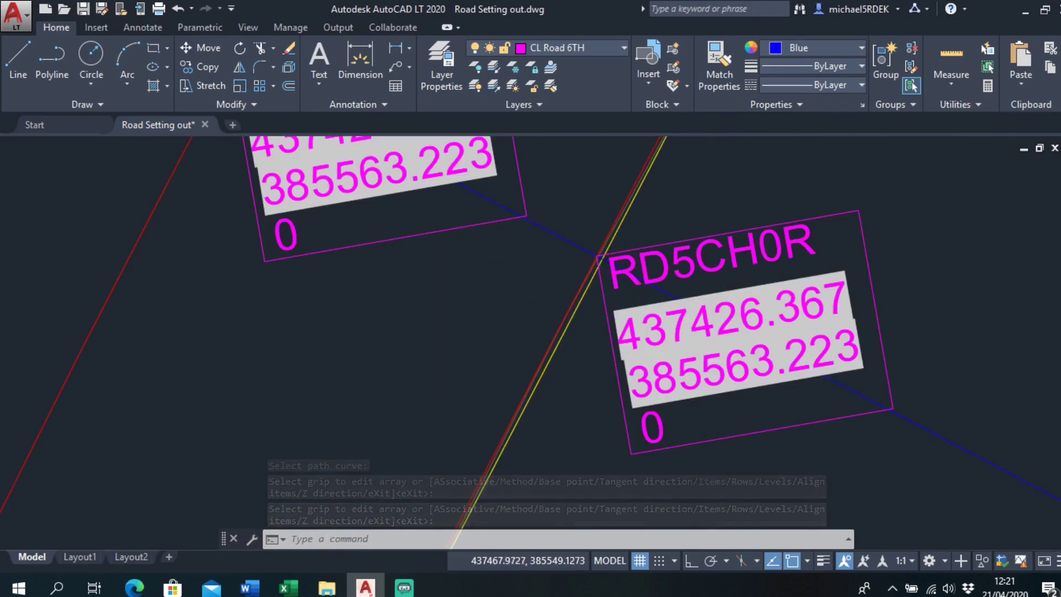
pyautogui.scroll(-8, 596, 196)
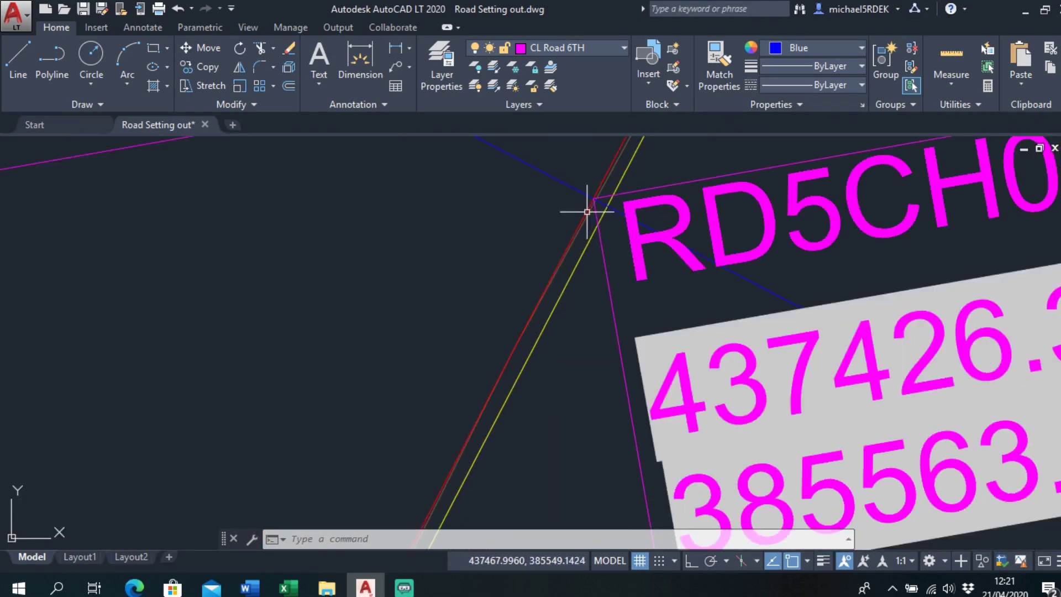
pyautogui.scroll(-2, 405, 379)
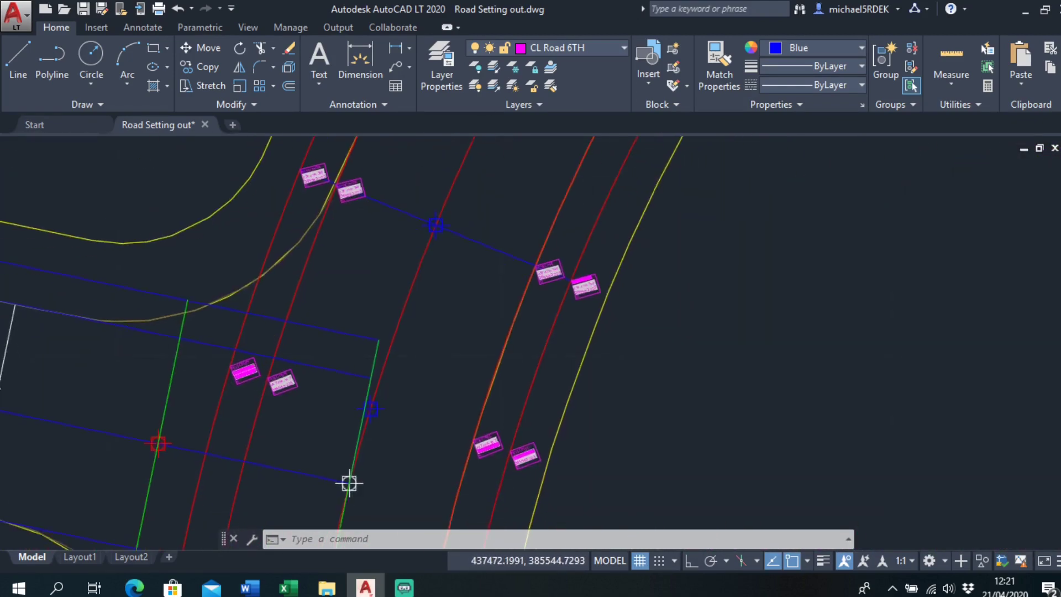
pyautogui.scroll(8, 569, 287)
pyautogui.scroll(3, 569, 298)
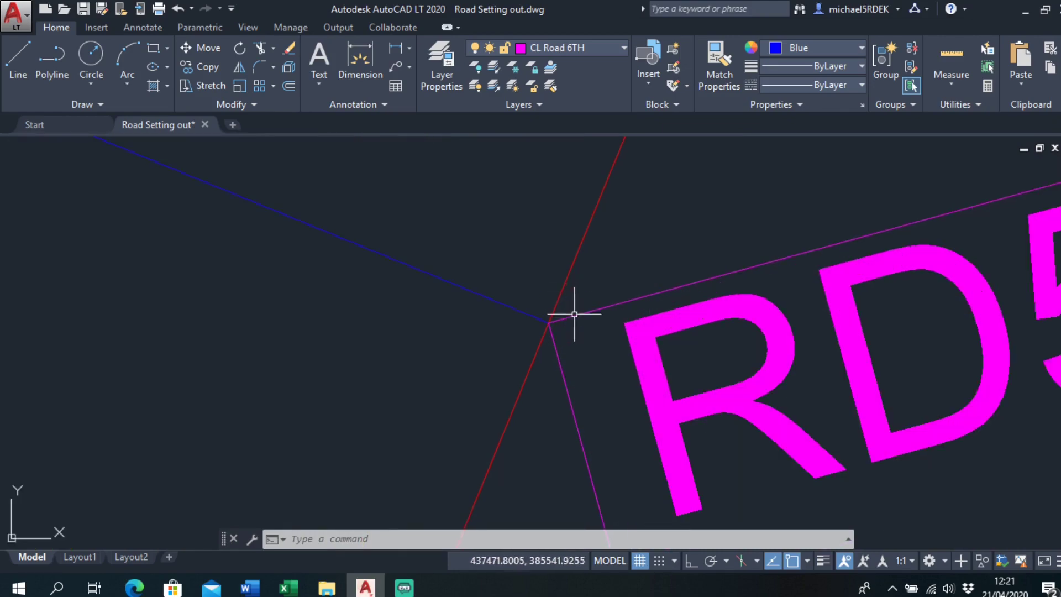
pyautogui.scroll(-6, 569, 307)
pyautogui.moveTo(533, 313); pyautogui.dragTo(648, 353, button='middle')
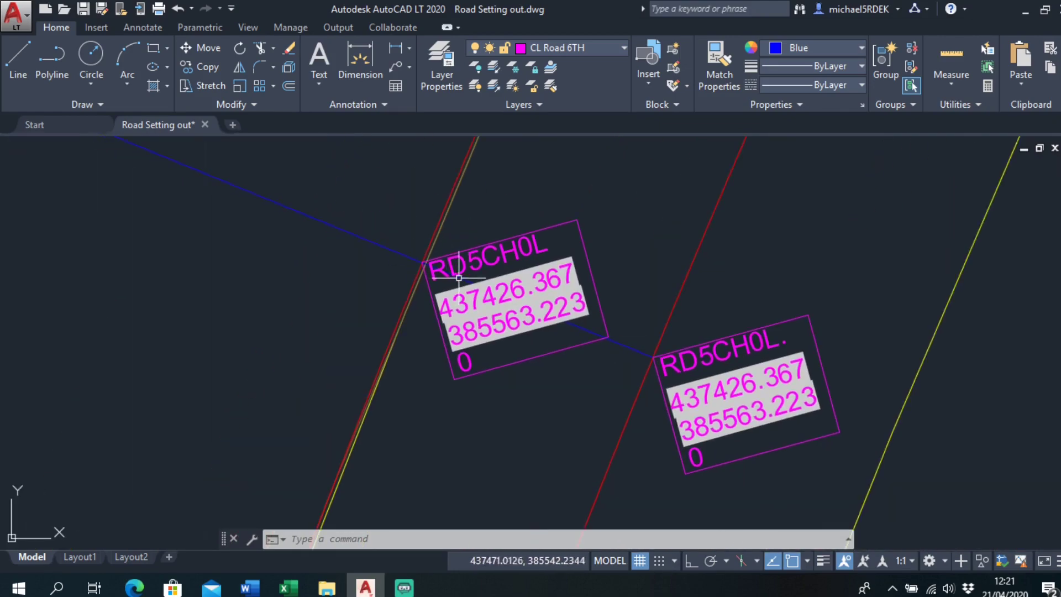
pyautogui.scroll(2, 381, 272)
pyautogui.scroll(-6, 391, 257)
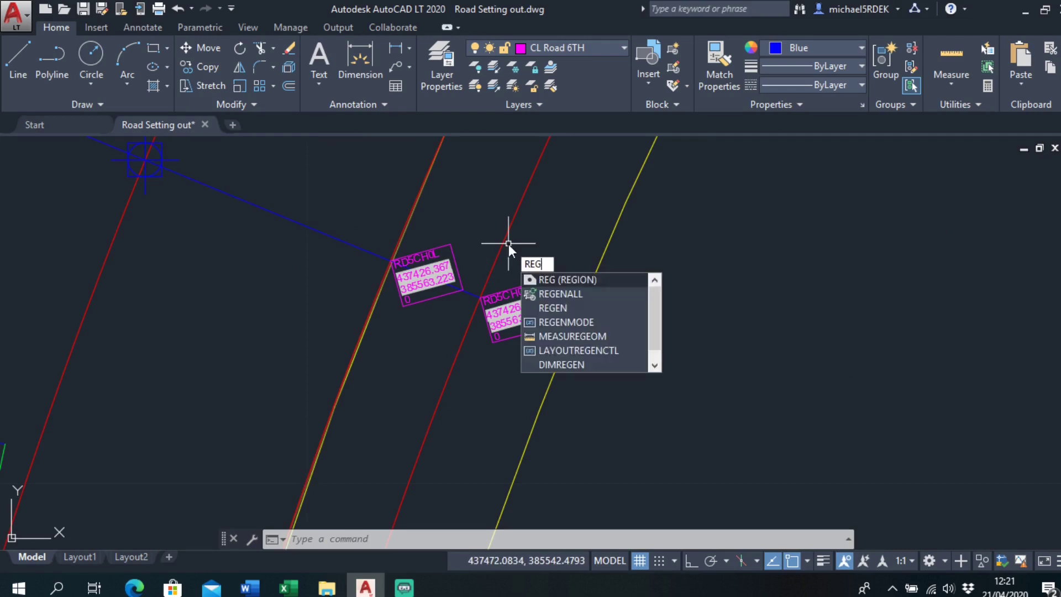
# Step: Regenerate the whole drawing with REGENALL to try to refresh the coordinate fields of the arrayed blocks
pyautogui.press('Down')
pyautogui.press('Return')
pyautogui.scroll(-3, 507, 243)
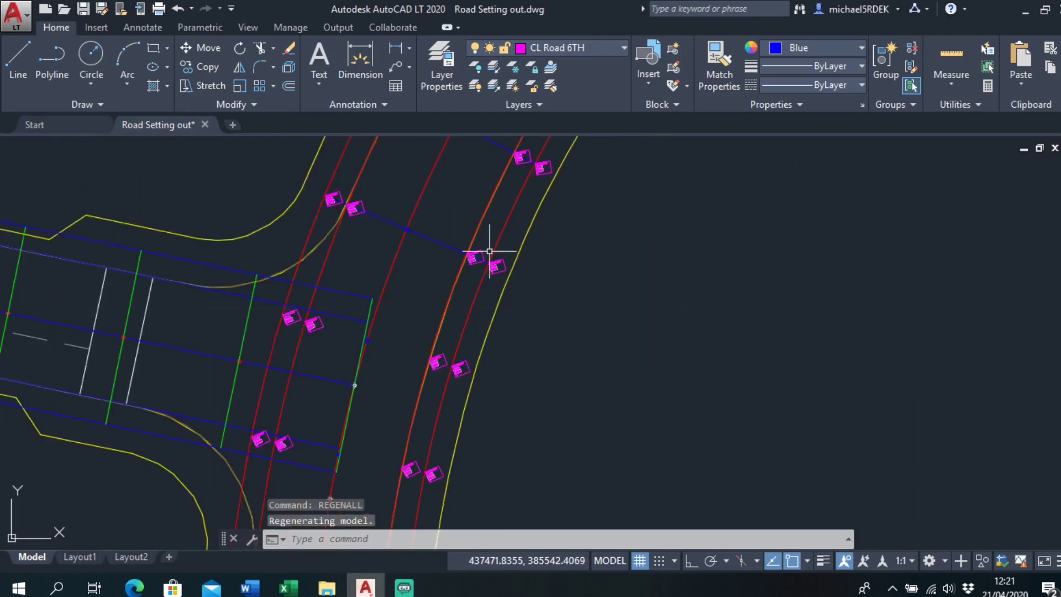
pyautogui.scroll(2, 464, 296)
pyautogui.scroll(-3, 413, 189)
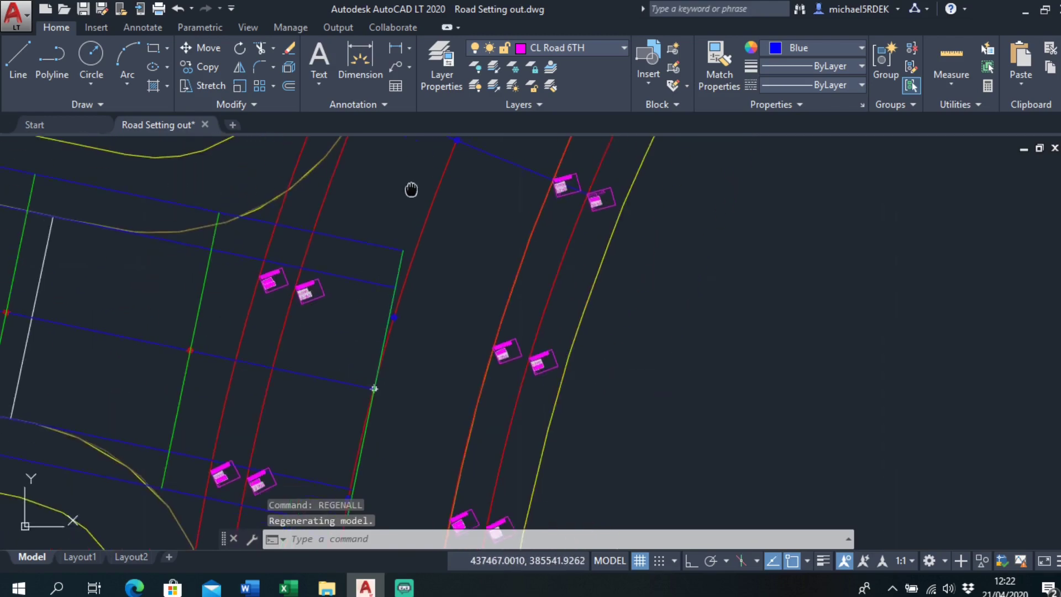
pyautogui.scroll(7, 296, 325)
pyautogui.write('reg')
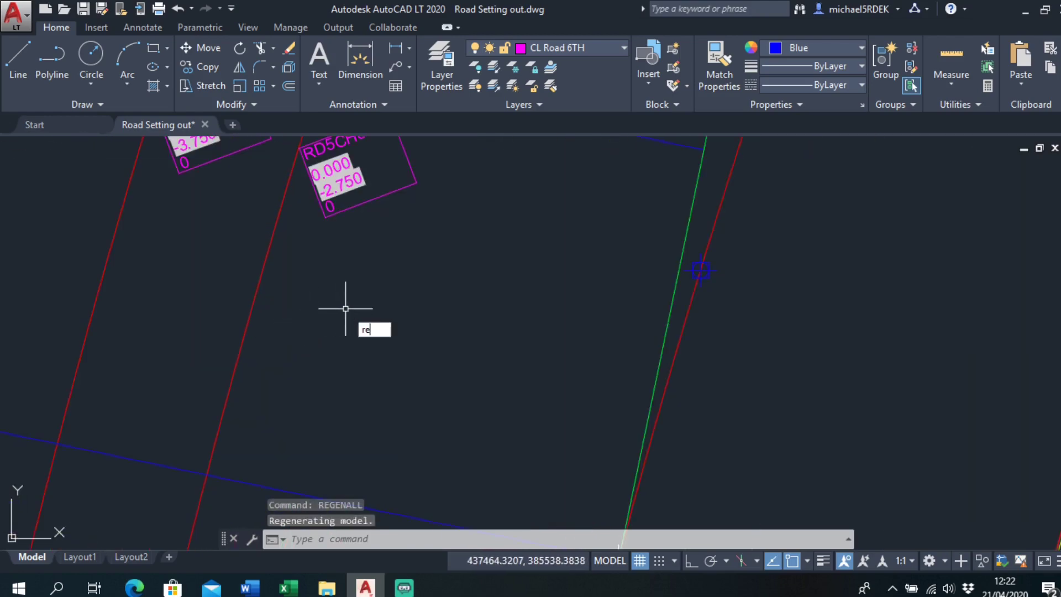
pyautogui.press('Down')
pyautogui.press('Return')
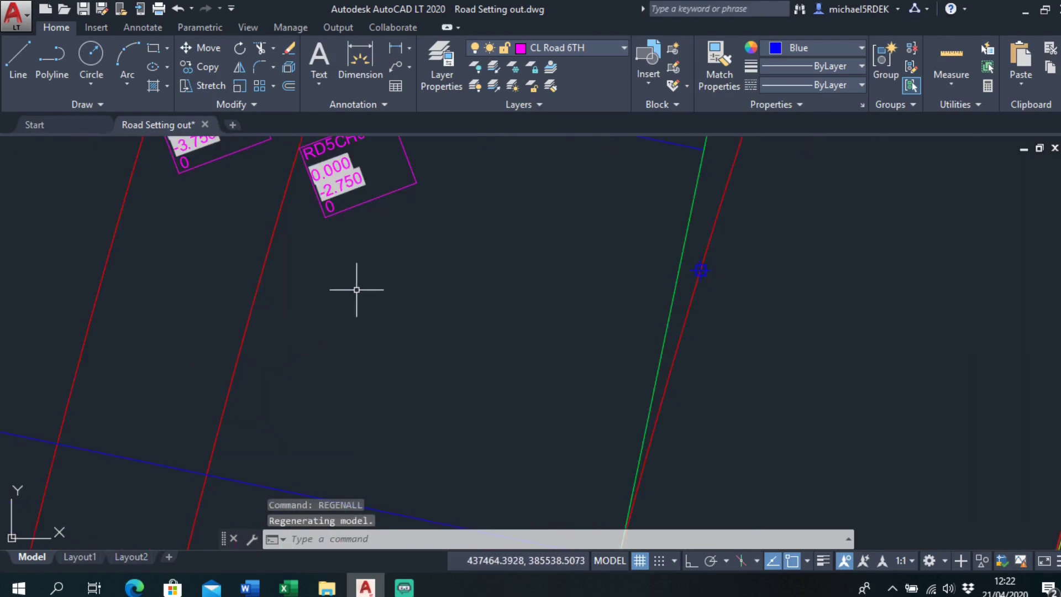
# Step: Explode the path array into individual blocks and regenerate the whole drawing with REGENALL to update their coordinates
pyautogui.scroll(-4, 356, 289)
pyautogui.click(345, 256)
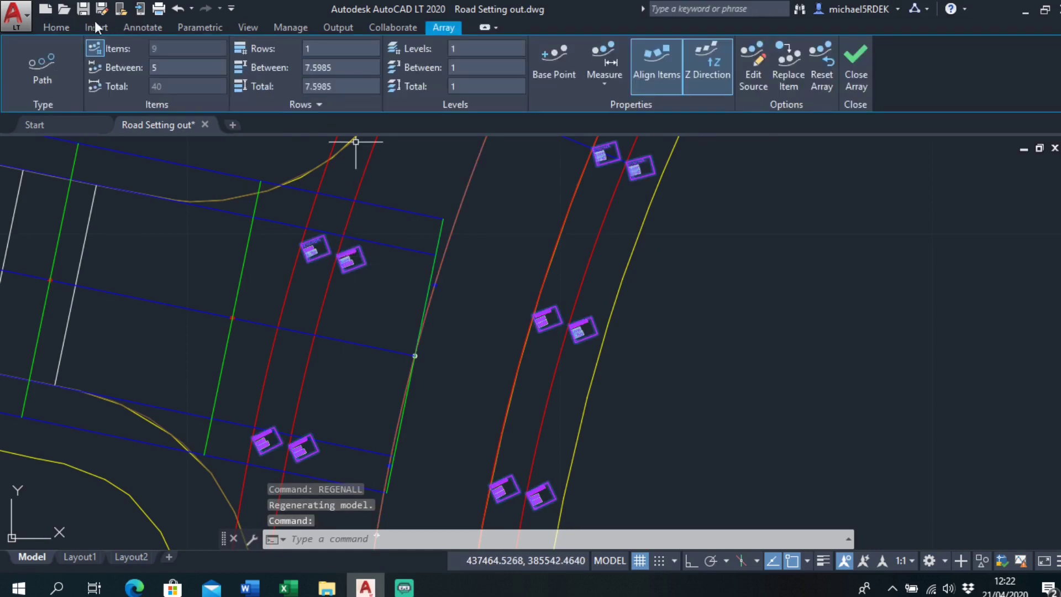
pyautogui.click(47, 25)
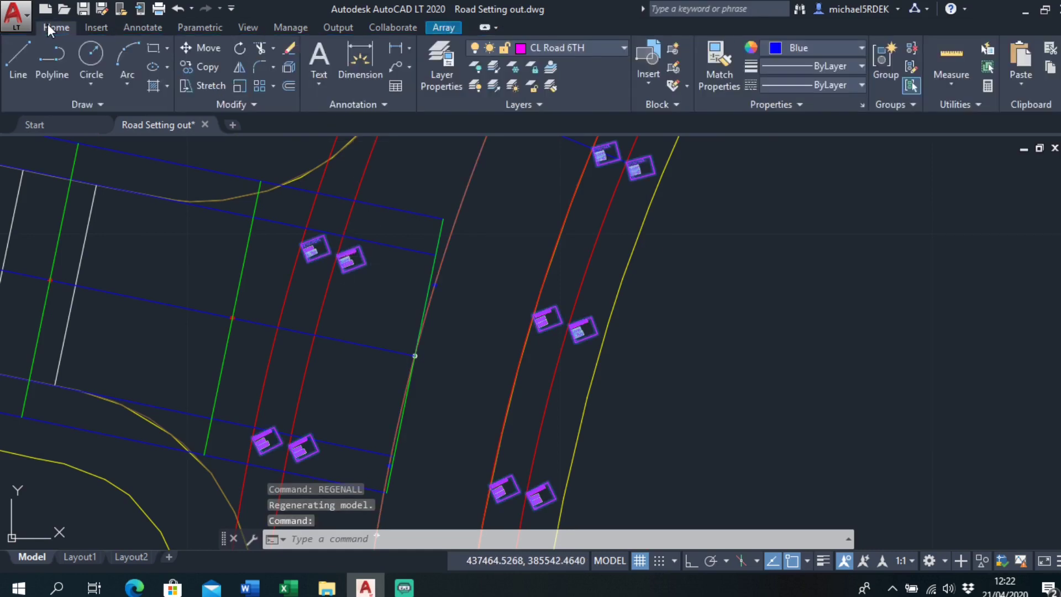
pyautogui.click(287, 69)
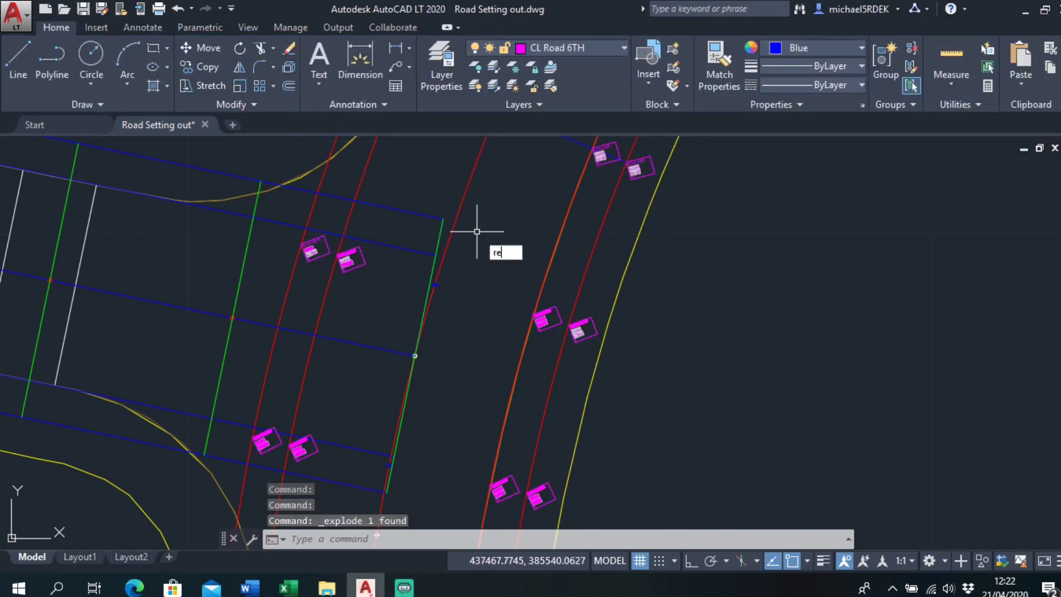
pyautogui.press('Down')
pyautogui.press('Return')
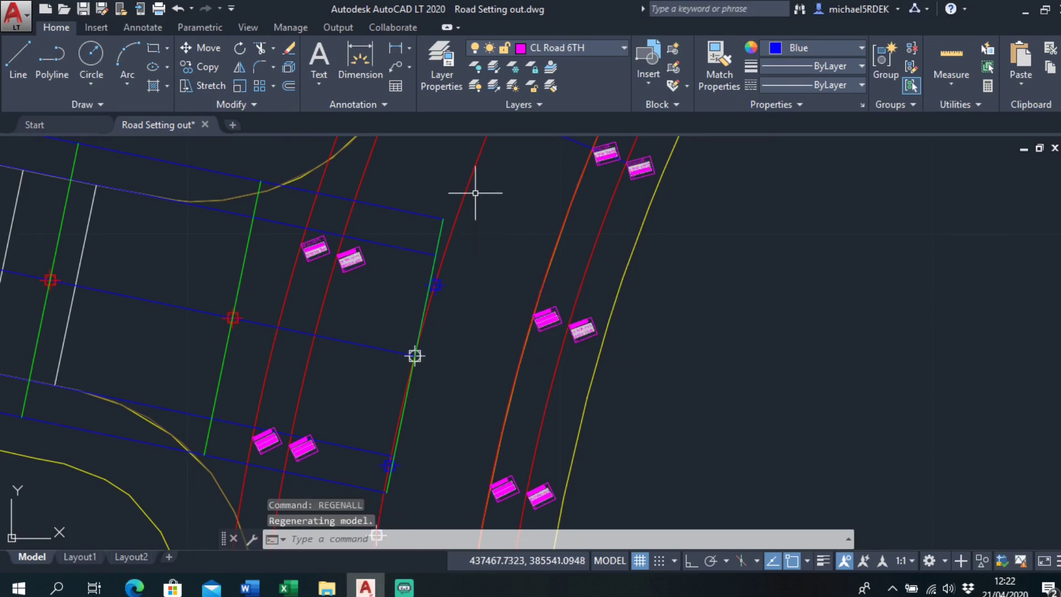
# Step: Check the coordinates shown in the exploded blocks on both edges further along Road 5
pyautogui.scroll(6, 357, 255)
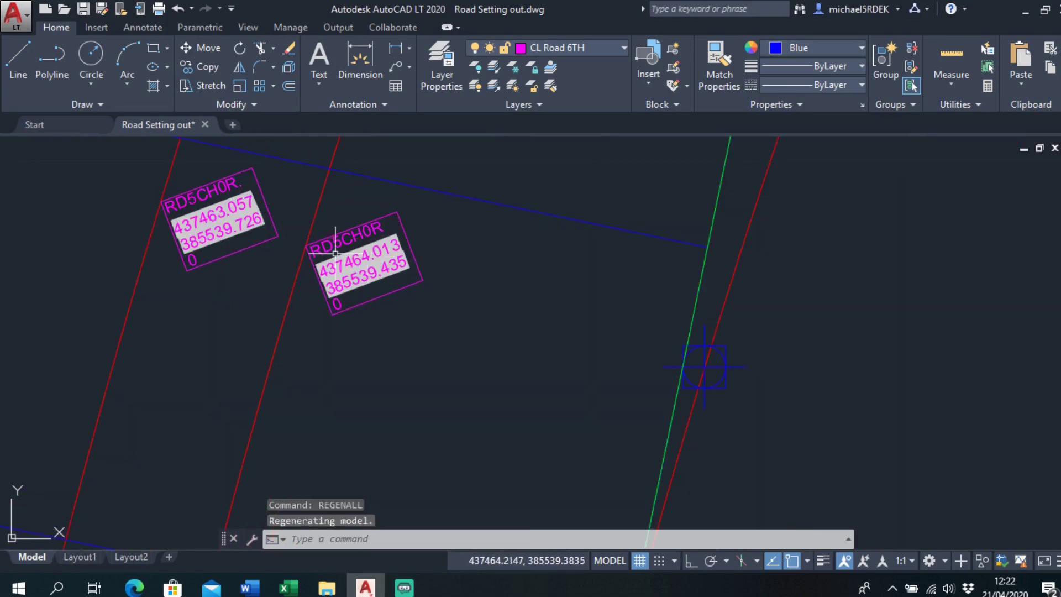
pyautogui.scroll(-6, 327, 258)
pyautogui.moveTo(379, 448); pyautogui.dragTo(410, 270, button='middle')
pyautogui.moveTo(393, 502); pyautogui.dragTo(439, 266, button='middle')
pyautogui.scroll(4, 504, 225)
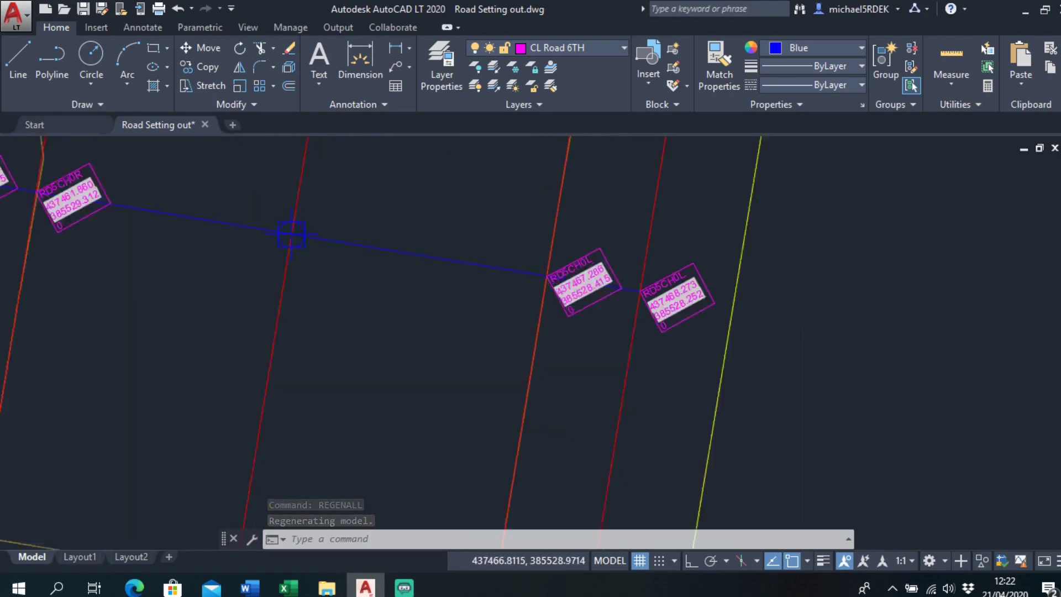
# Step: Query the coordinates of the outer RD5CH0L. block's insertion corner with ID to compare them with its label
pyautogui.scroll(5, 552, 274)
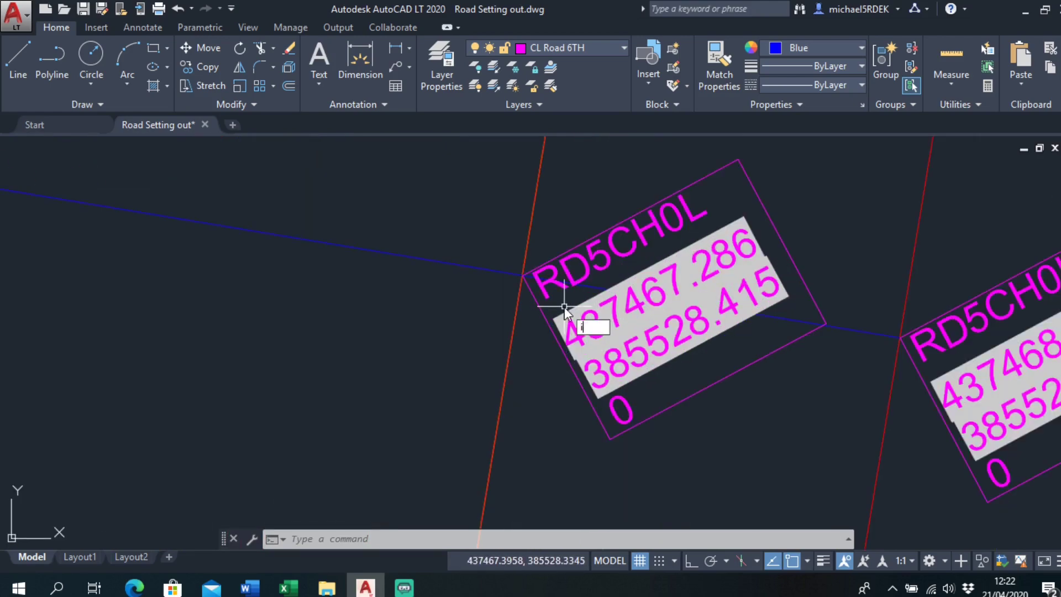
pyautogui.write('d')
pyautogui.press('Return')
pyautogui.scroll(3, 514, 283)
pyautogui.scroll(-1, 553, 290)
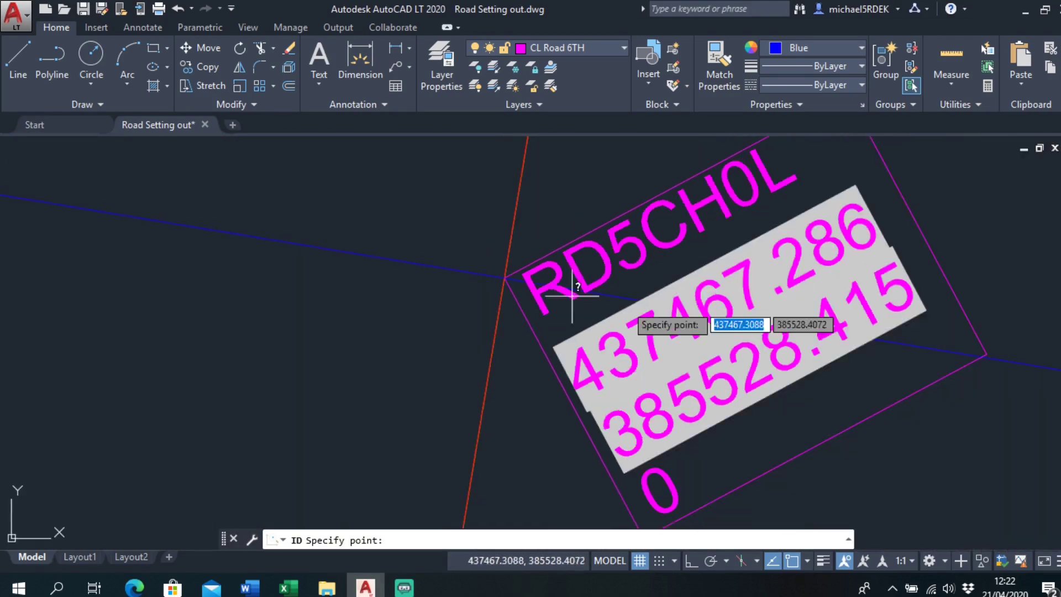
pyautogui.scroll(-4, 573, 295)
pyautogui.scroll(4, 630, 326)
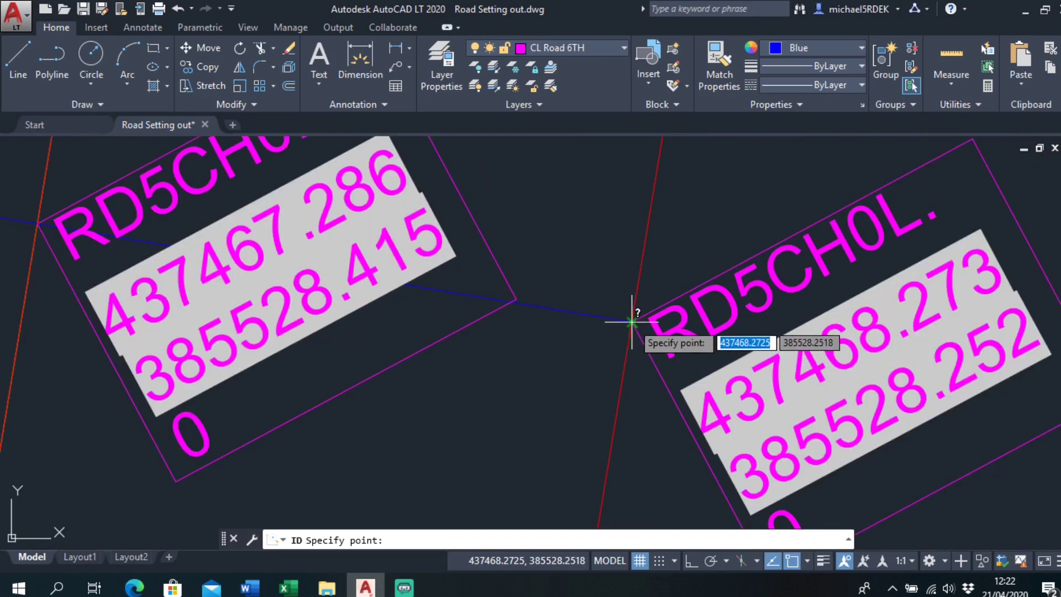
pyautogui.click(632, 321)
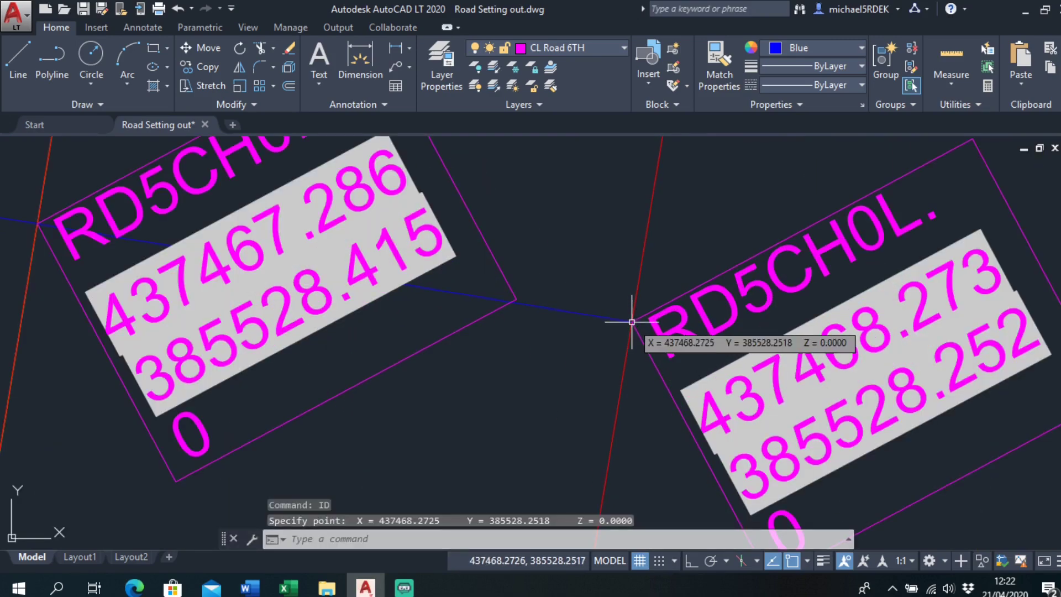
# Step: Copy the RD5CH0L. block from its insertion corner to the end of the outer red edge line on the same side of Road 5
pyautogui.scroll(-8, 632, 321)
pyautogui.scroll(-4, 575, 371)
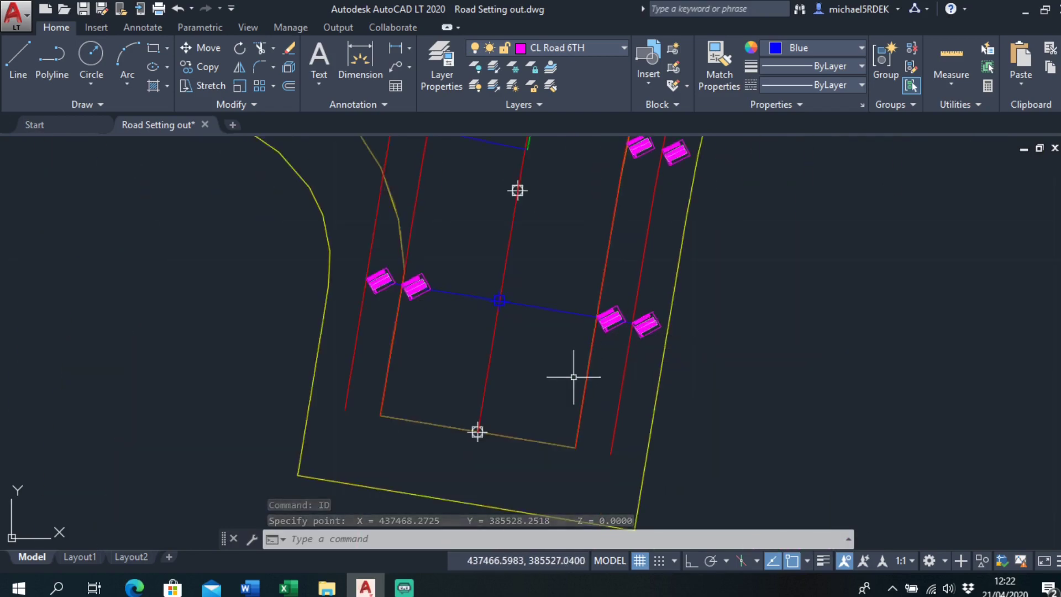
pyautogui.scroll(5, 616, 308)
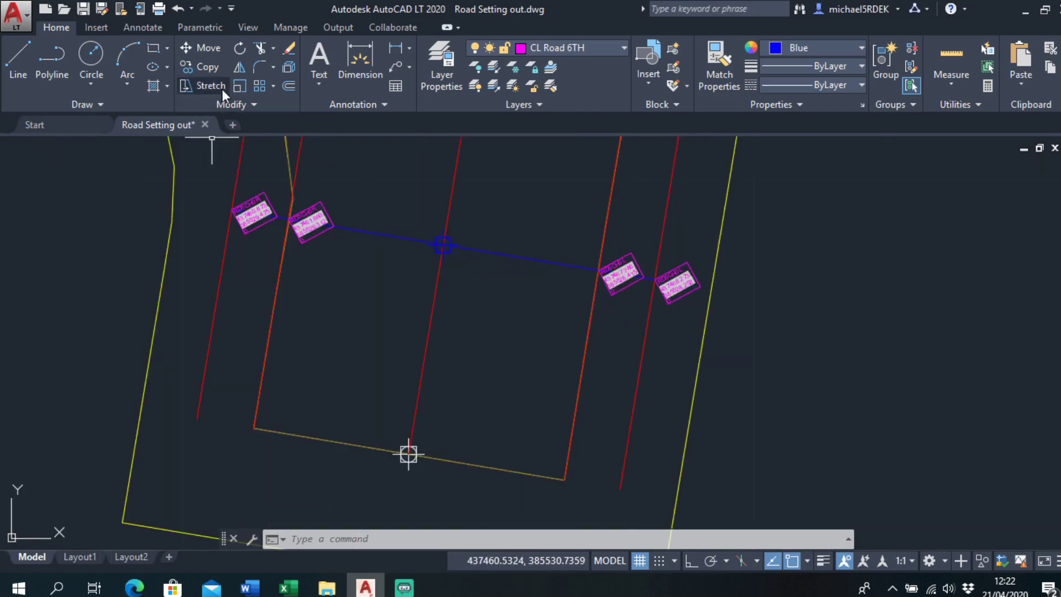
pyautogui.click(208, 68)
pyautogui.scroll(4, 677, 296)
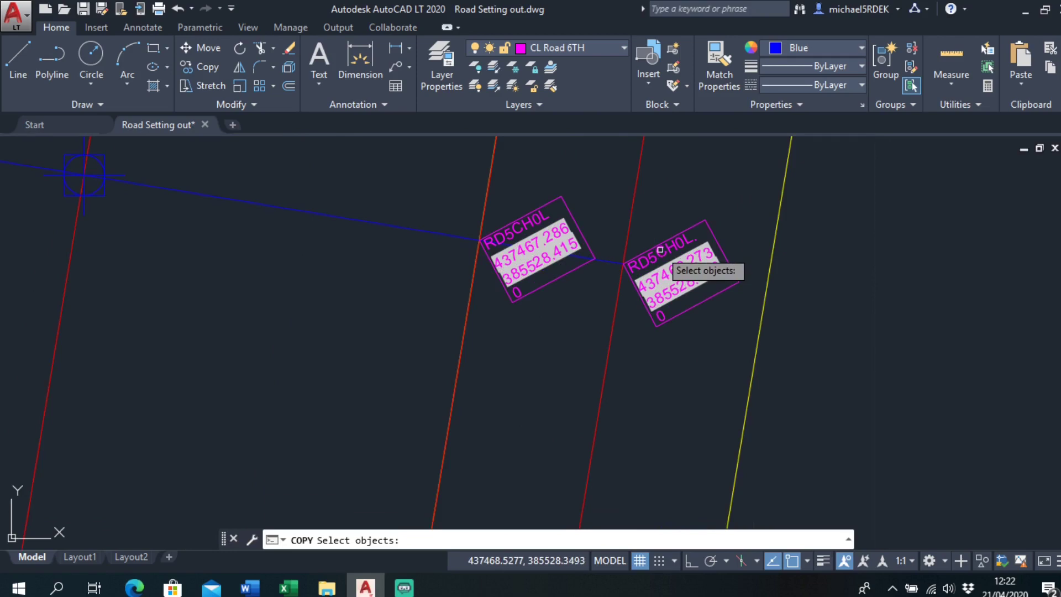
pyautogui.click(666, 254)
pyautogui.press('Return')
pyautogui.scroll(2, 613, 264)
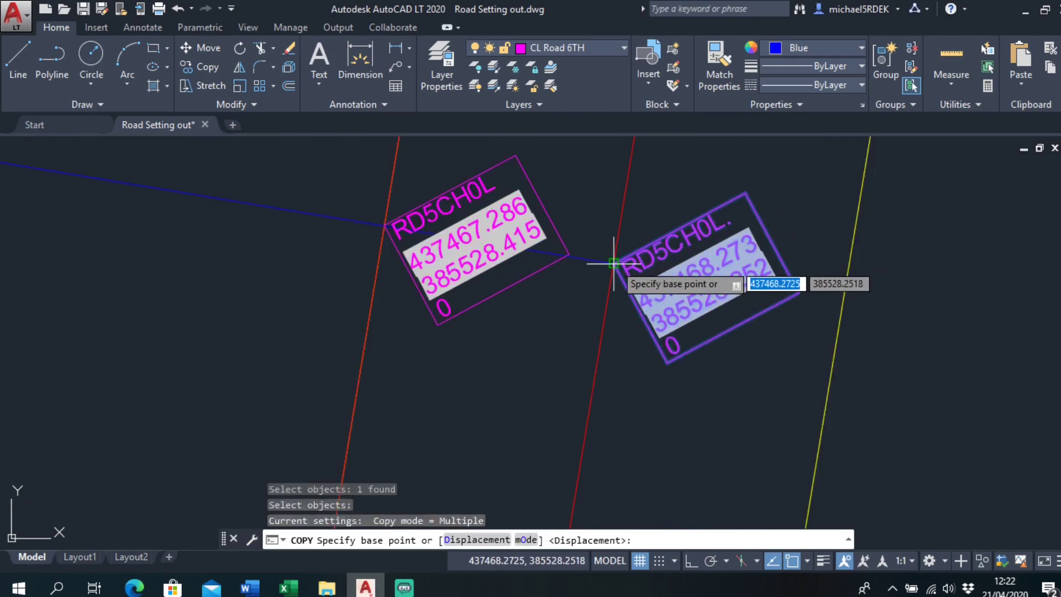
pyautogui.click(613, 264)
pyautogui.scroll(-5, 625, 288)
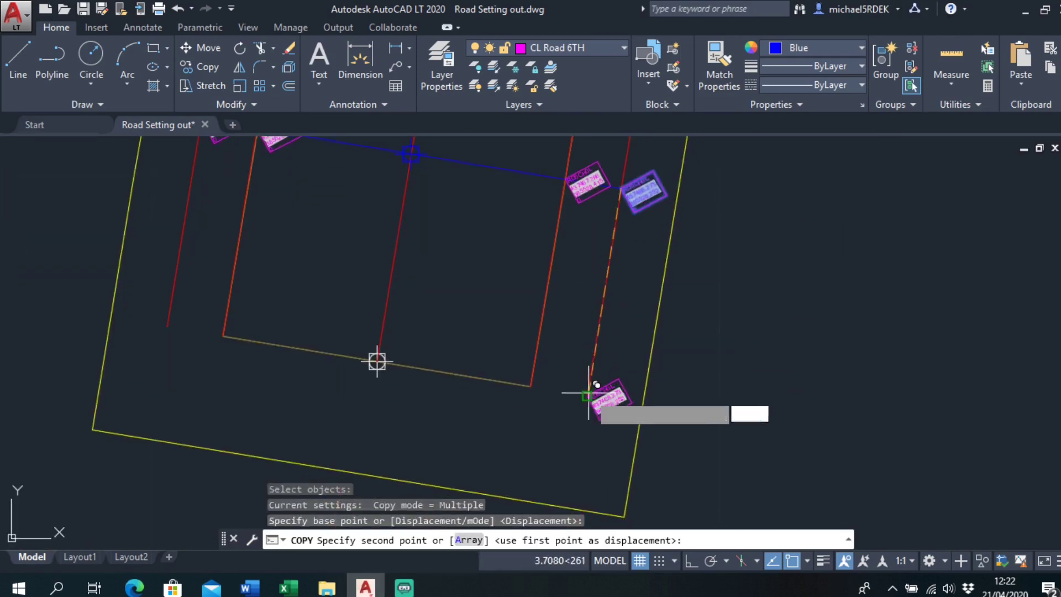
pyautogui.click(587, 395)
# Step: Place another copy of the block at the end of the adjacent inner edge line, where it meets the road's end line
pyautogui.scroll(5, 508, 379)
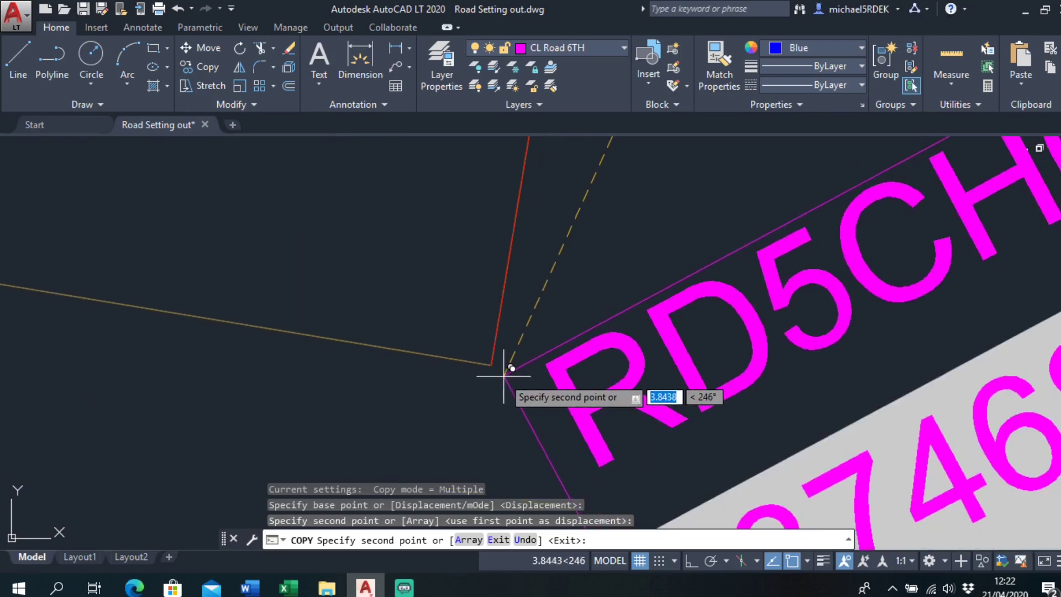
pyautogui.scroll(-2, 504, 375)
pyautogui.click(493, 363)
# Step: Place a copy of the block at the endpoint of the inner edge line on the opposite side of the road end
pyautogui.scroll(-5, 202, 344)
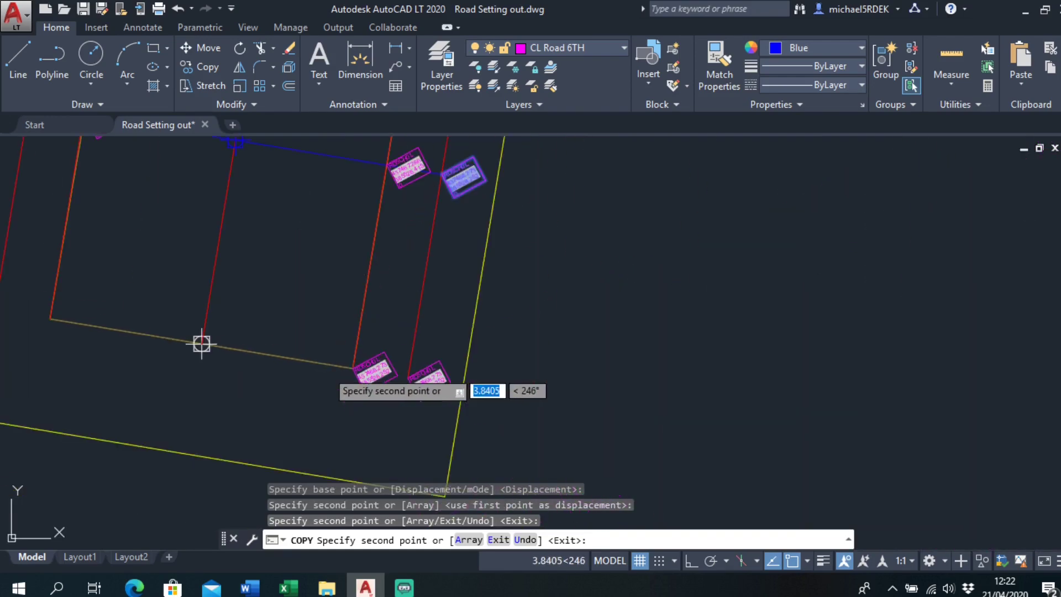
pyautogui.moveTo(328, 369); pyautogui.dragTo(630, 367, button='middle')
pyautogui.scroll(8, 359, 317)
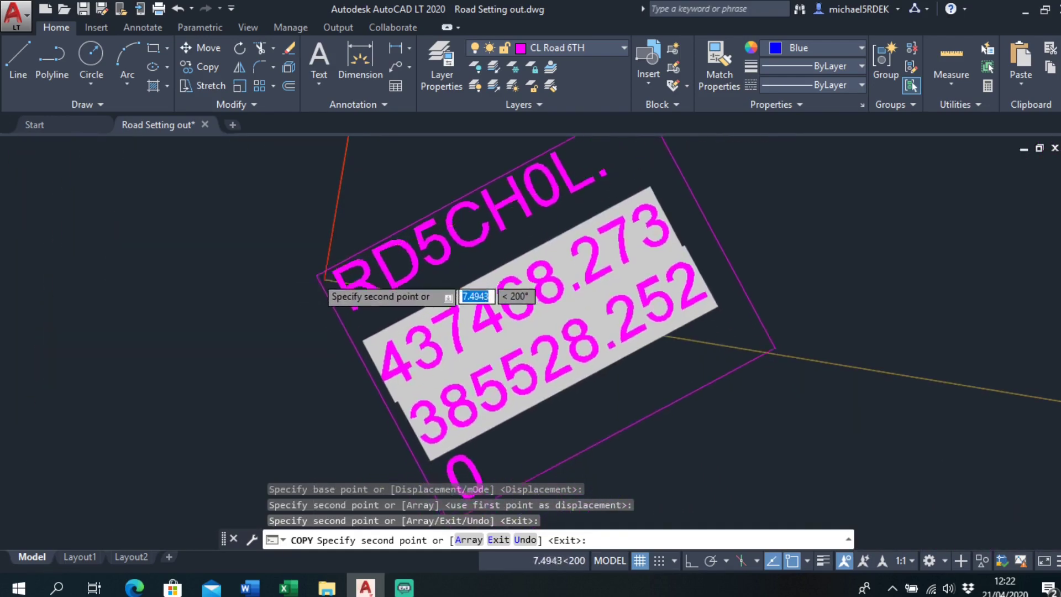
pyautogui.scroll(10, 316, 275)
pyautogui.moveTo(477, 406); pyautogui.dragTo(524, 173, button='middle')
pyautogui.scroll(6, 522, 374)
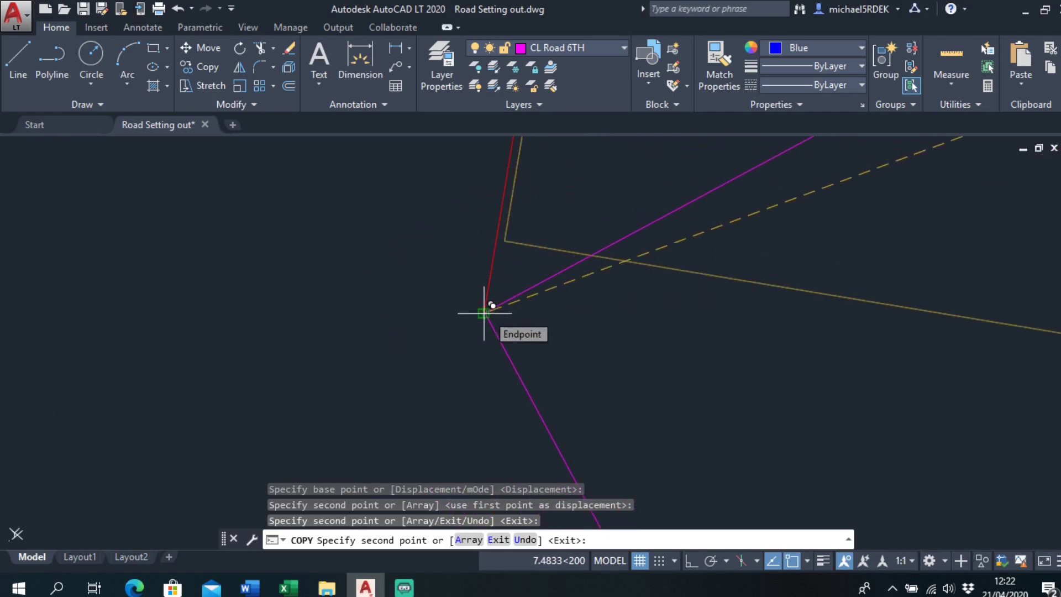
pyautogui.scroll(-6, 487, 314)
pyautogui.moveTo(539, 341); pyautogui.dragTo(710, 390, button='middle')
pyautogui.scroll(-2, 850, 434)
pyautogui.scroll(6, 709, 388)
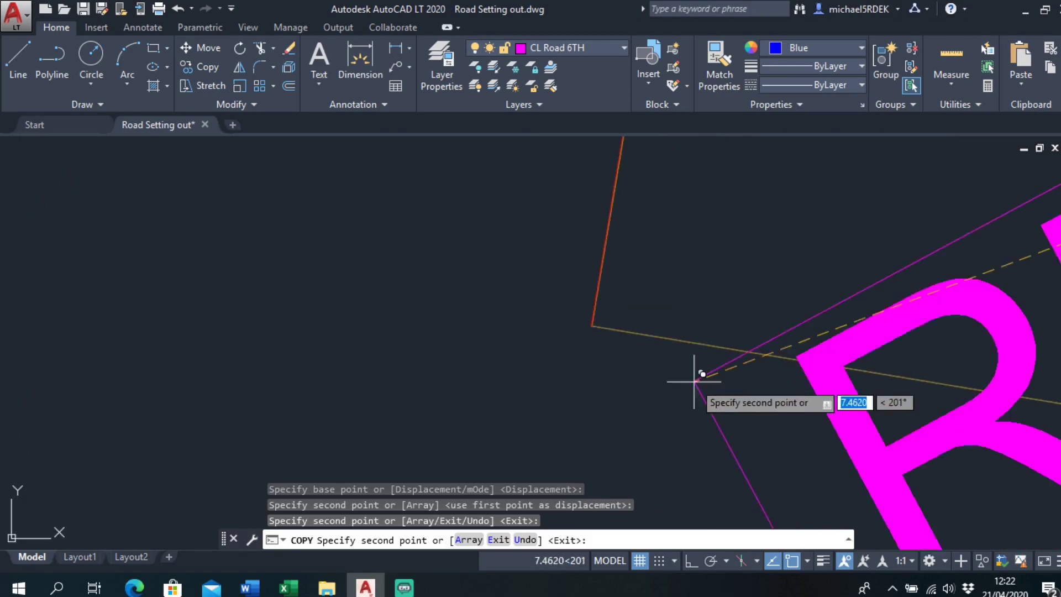
pyautogui.scroll(6, 586, 335)
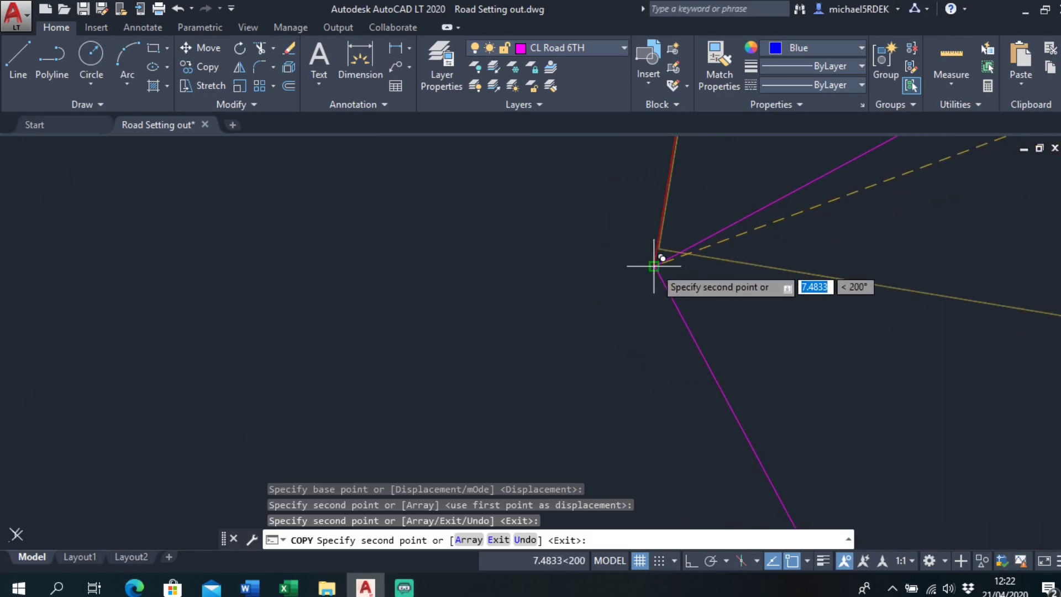
pyautogui.click(655, 267)
# Step: Place the last copy at the end of the outer red line on that opposite side and finish copying
pyautogui.scroll(-5, 543, 335)
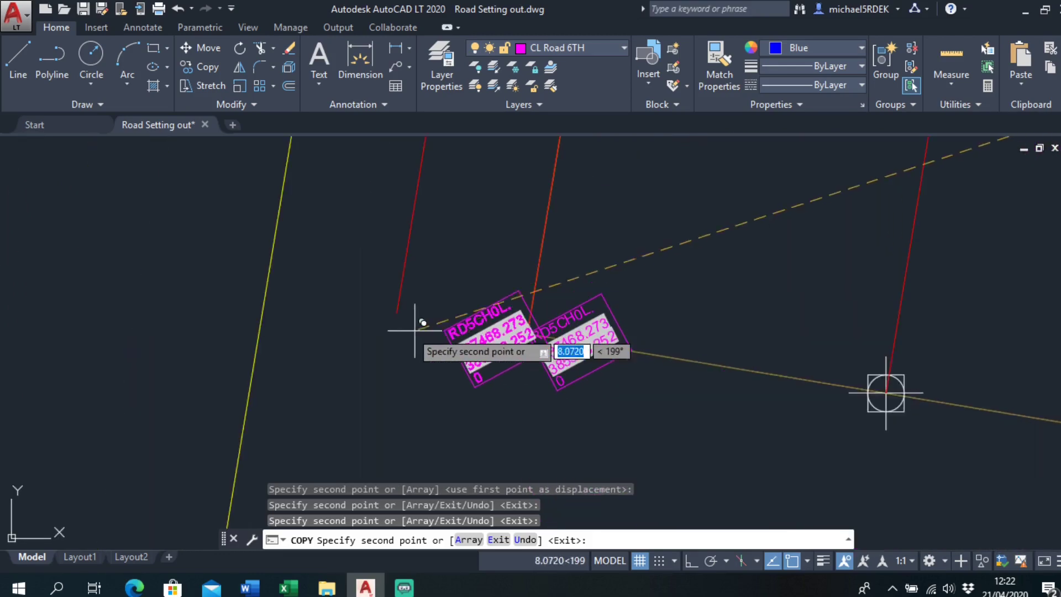
pyautogui.click(424, 309)
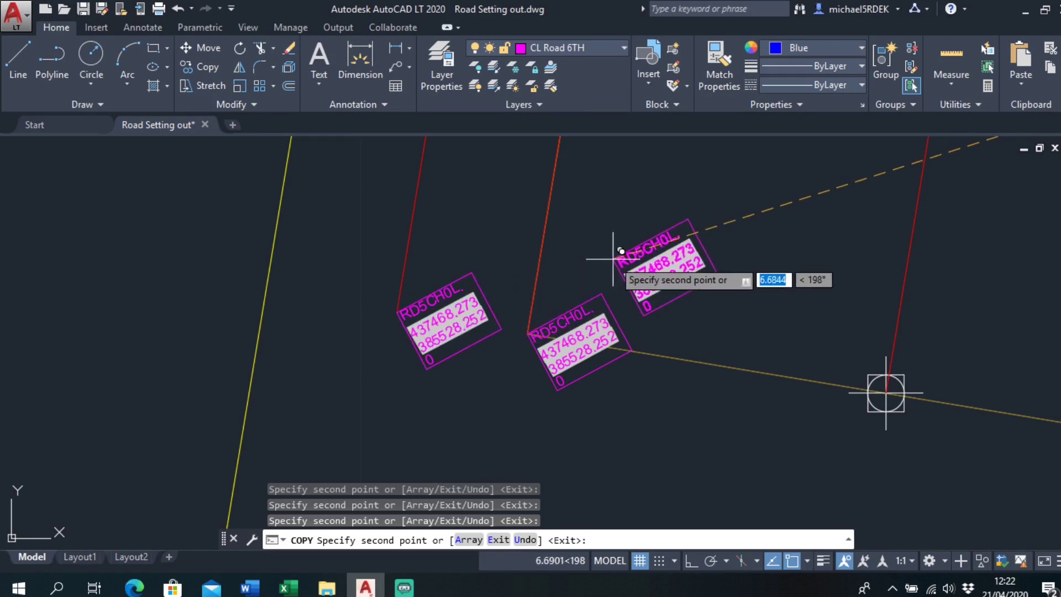
pyautogui.rightClick(619, 259)
pyautogui.click(630, 268)
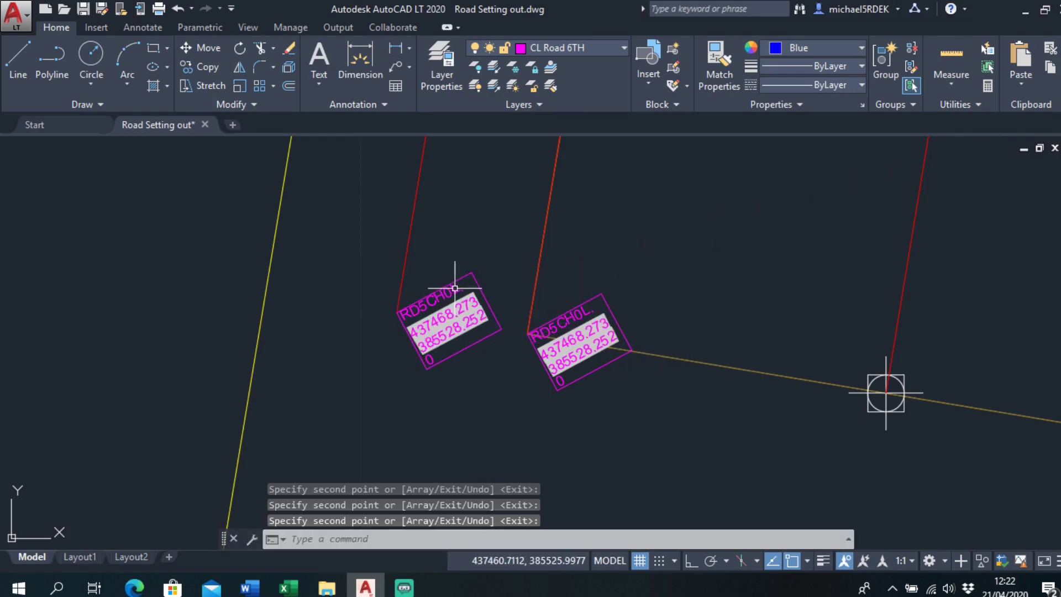
# Step: Change the TEXT attribute of the opposite-side end blocks to RD5EPR. for the outer one and RD5EPR for the inner one
pyautogui.doubleClick(454, 289)
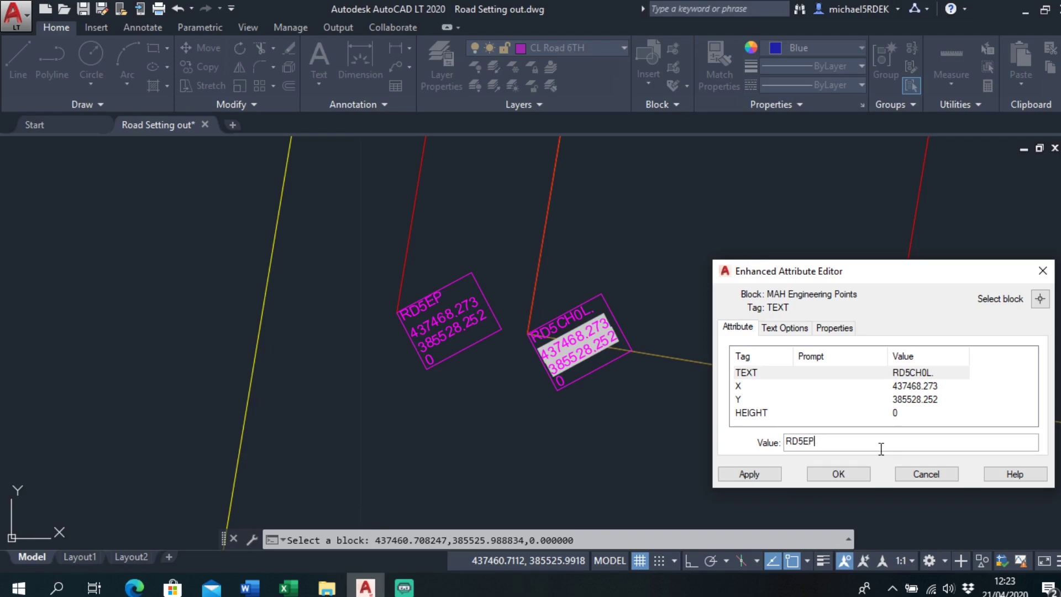
pyautogui.click(838, 474)
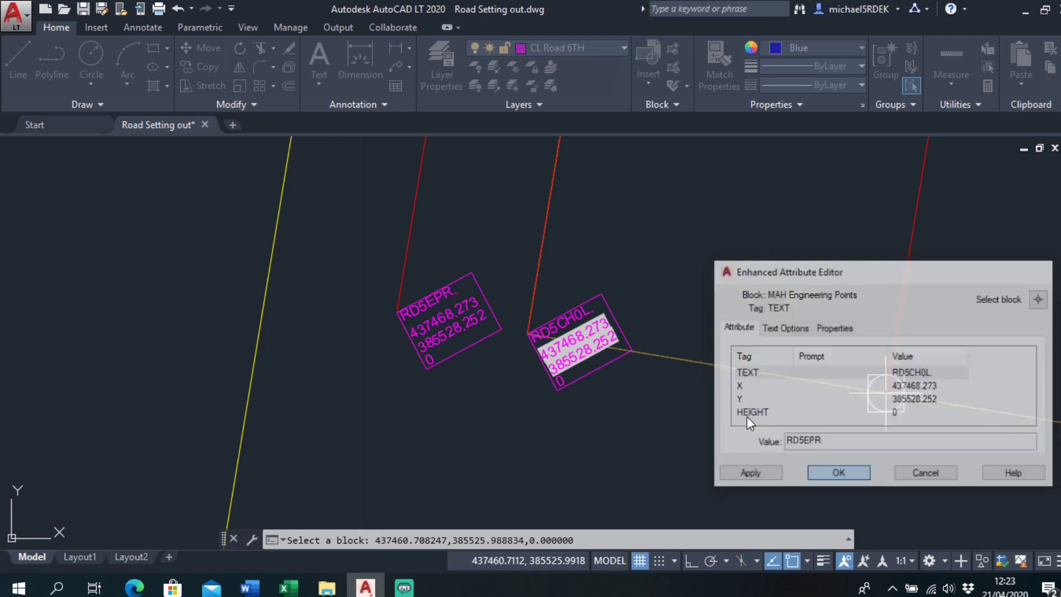
pyautogui.doubleClick(592, 326)
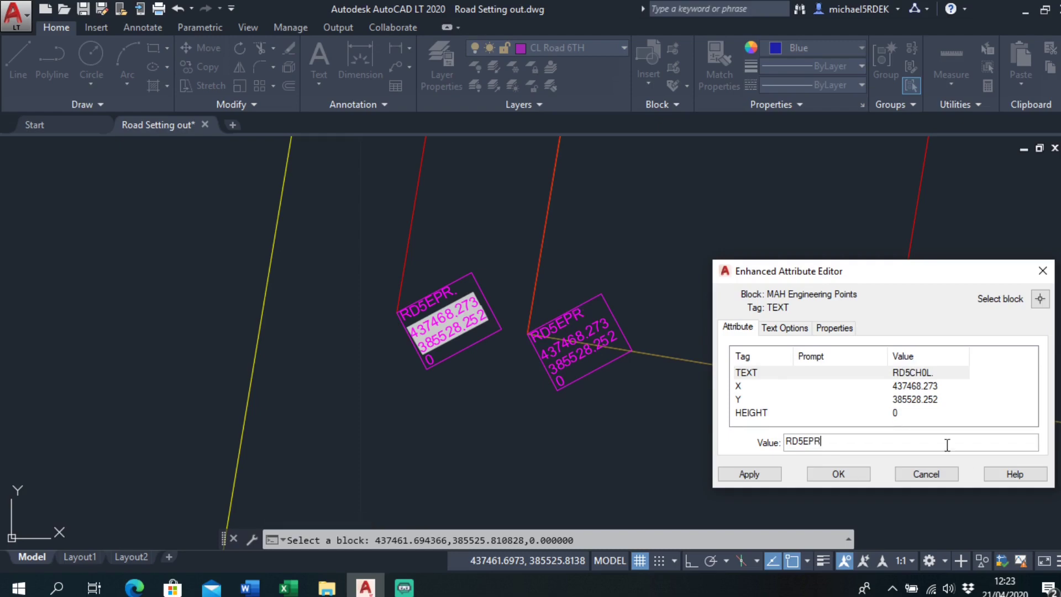
pyautogui.click(850, 473)
# Step: Change the TEXT attribute of the other two end blocks to RD5EPL for the inner one and RD5EPL. for the outer one
pyautogui.scroll(-4, 864, 437)
pyautogui.moveTo(833, 435); pyautogui.dragTo(367, 293, button='middle')
pyautogui.scroll(6, 536, 279)
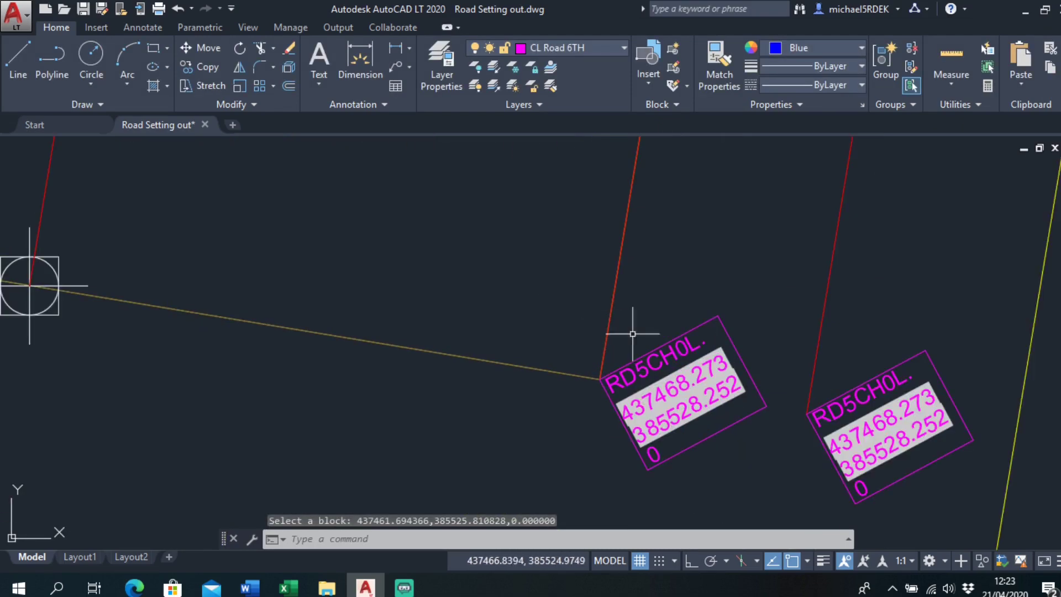
pyautogui.doubleClick(669, 349)
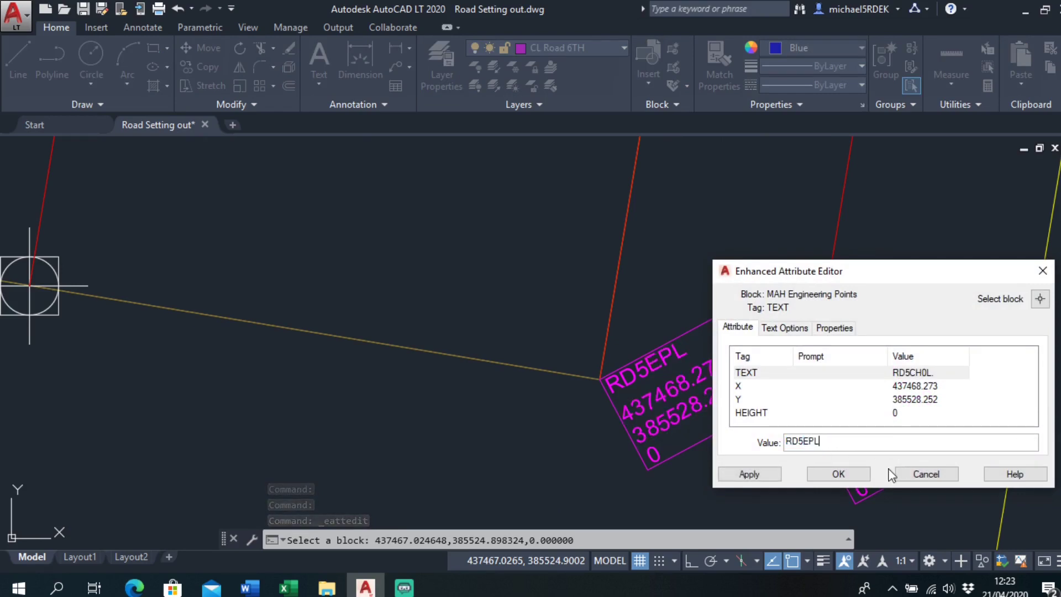
pyautogui.click(839, 473)
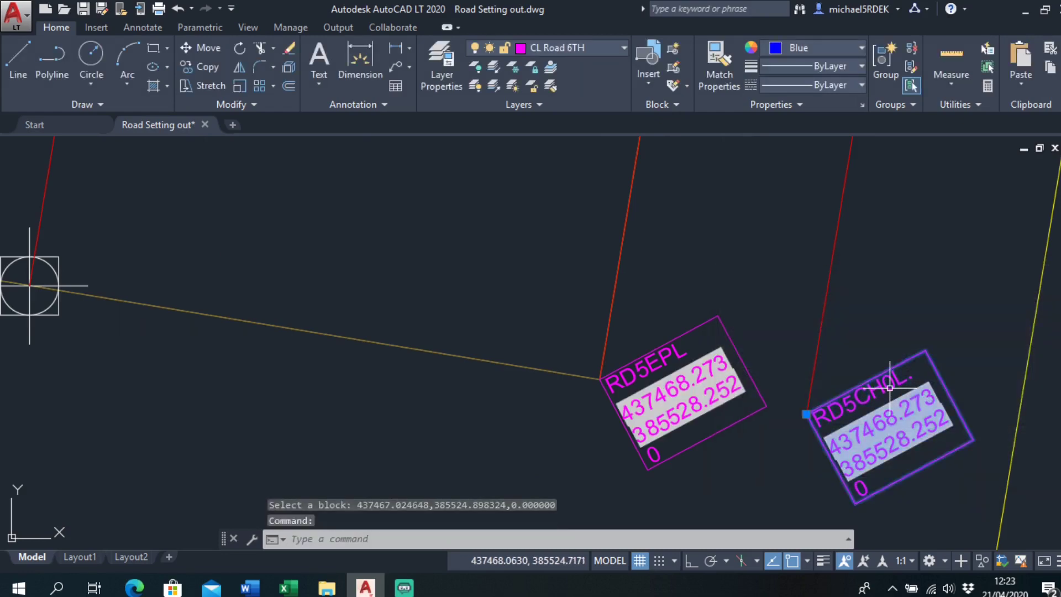
pyautogui.doubleClick(879, 380)
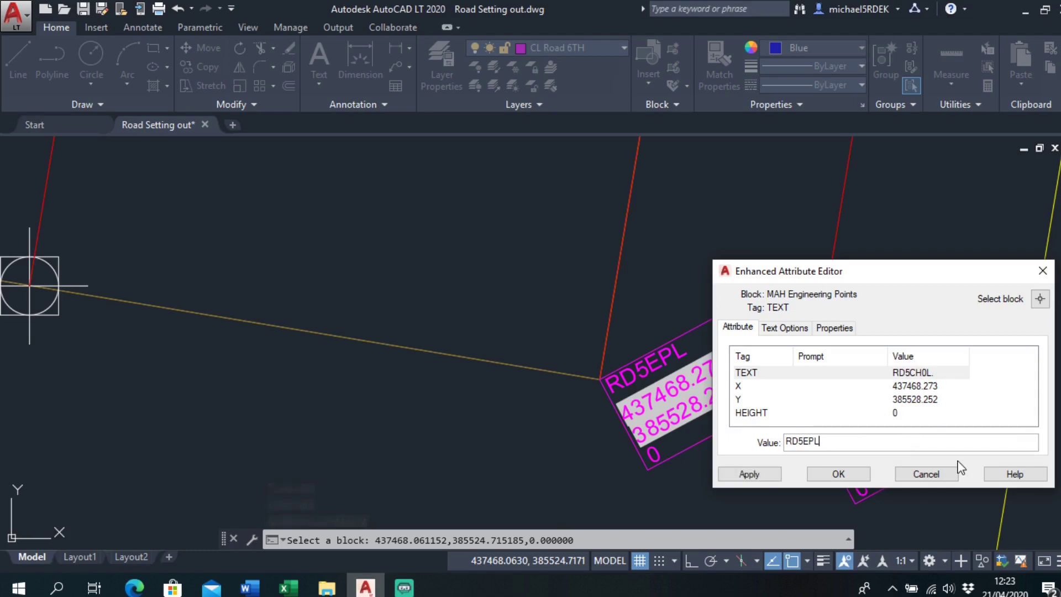
pyautogui.click(839, 474)
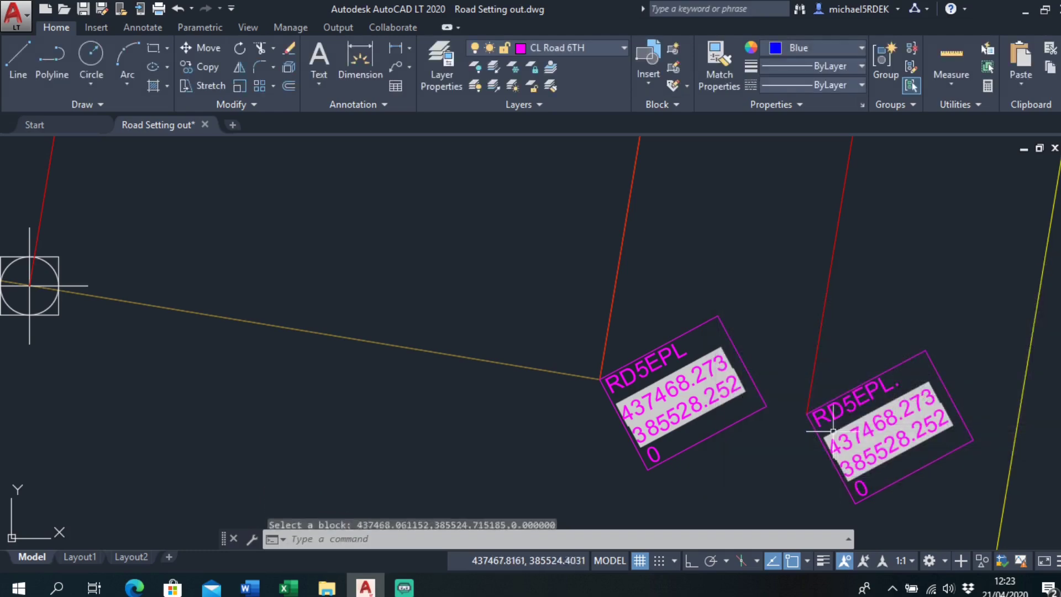
# Step: Relabel the outer block in the row after the start of Road 5 as RD5CH5R
pyautogui.scroll(-8, 807, 343)
pyautogui.scroll(3, 476, 345)
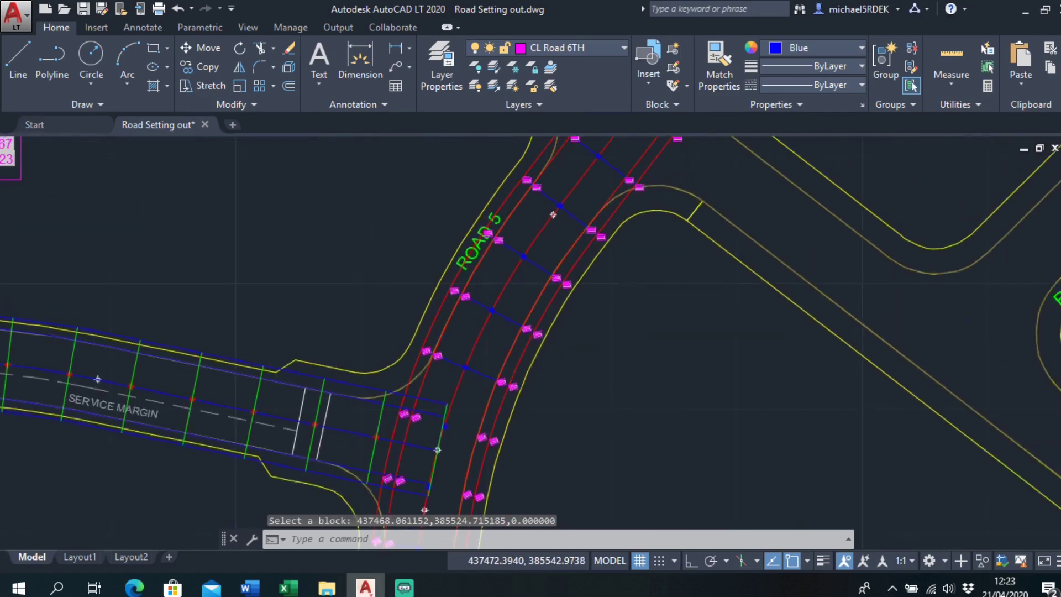
pyautogui.scroll(4, 440, 284)
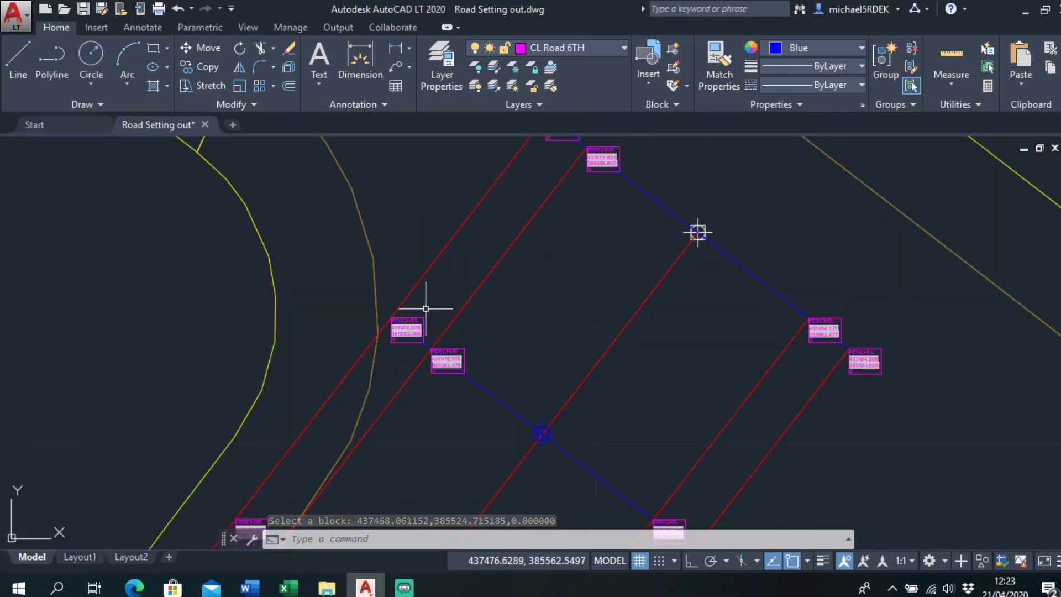
pyautogui.moveTo(562, 230); pyautogui.dragTo(545, 270, button='middle')
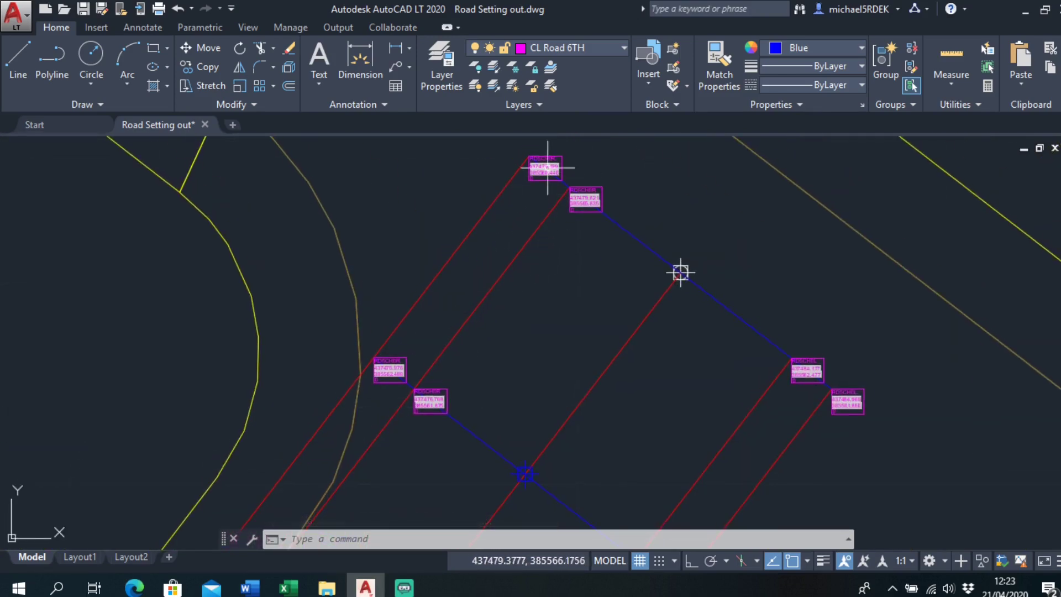
pyautogui.scroll(4, 551, 155)
pyautogui.scroll(-2, 551, 170)
pyautogui.moveTo(509, 232); pyautogui.dragTo(552, 164, button='middle')
pyautogui.scroll(4, 345, 432)
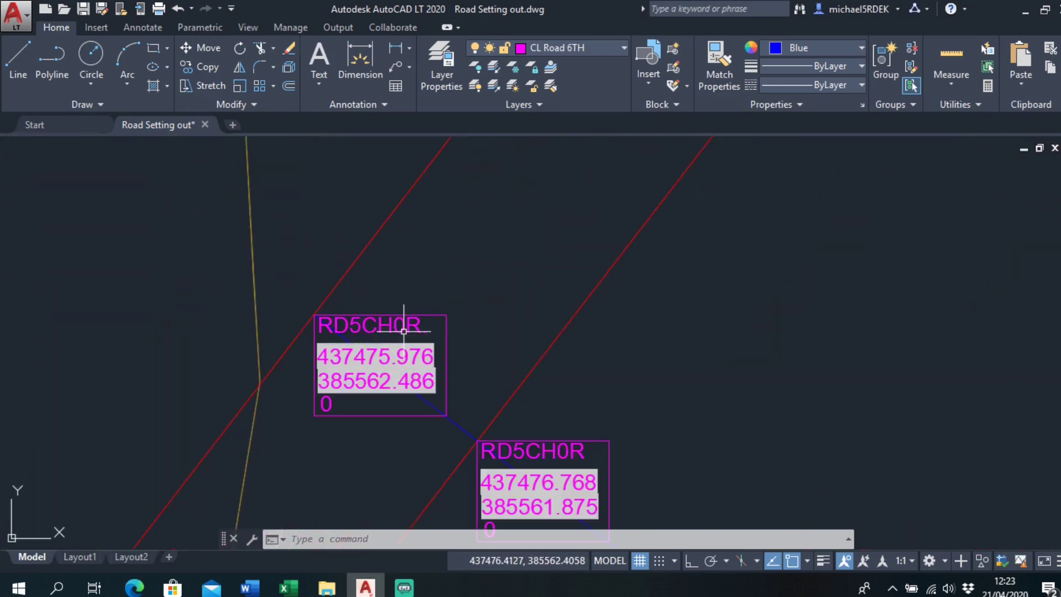
pyautogui.doubleClick(403, 330)
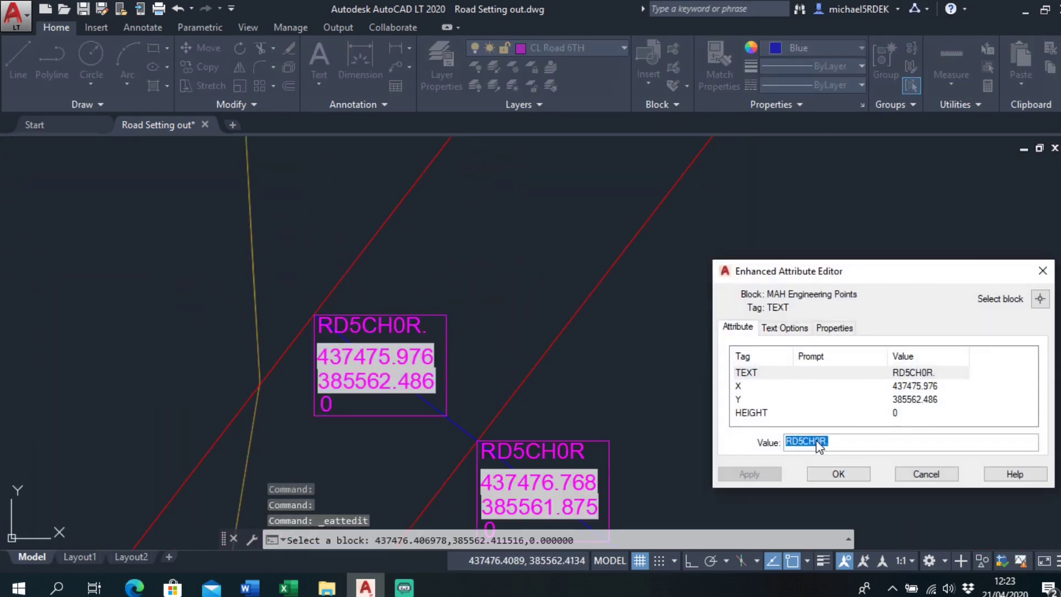
pyautogui.write('5')
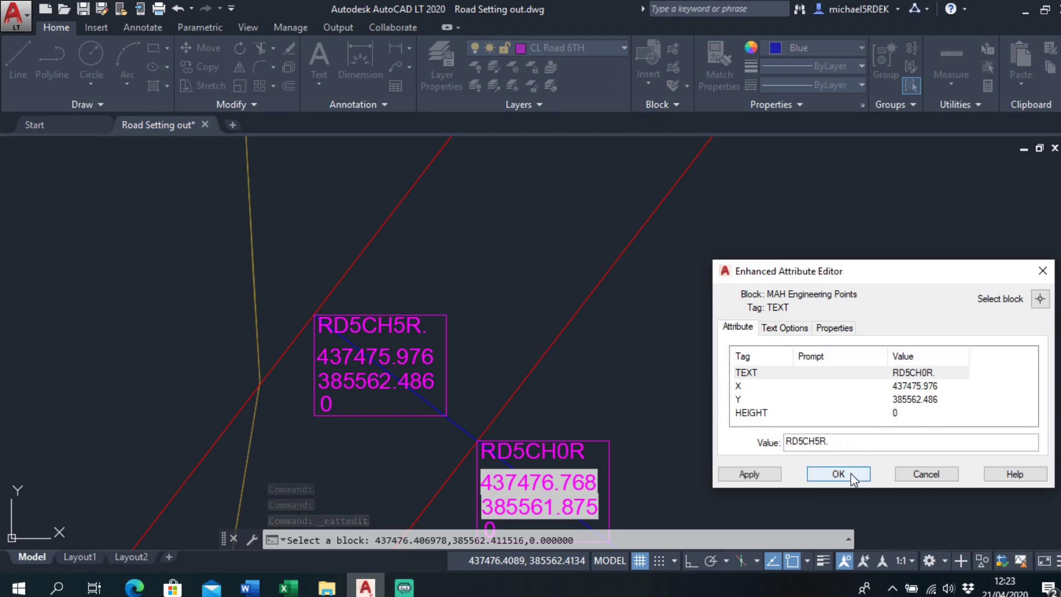
pyautogui.click(838, 475)
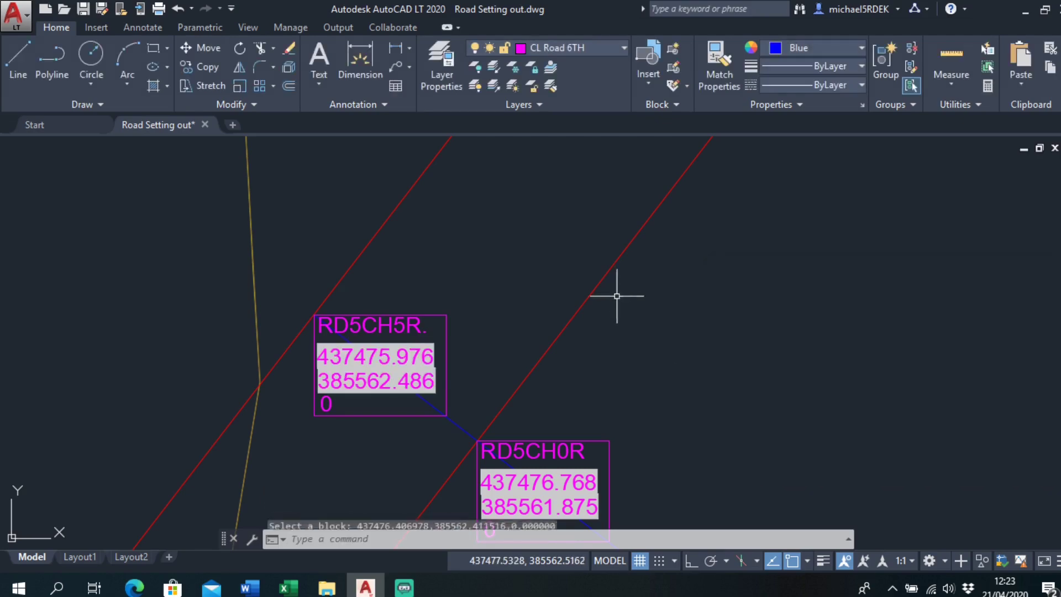
# Step: Relabel the inner right-side block in the chainage 5 row as RD5CH5R and the outer block in the following row as RD5CH10R
pyautogui.scroll(-4, 616, 294)
pyautogui.doubleClick(585, 372)
pyautogui.click(817, 442)
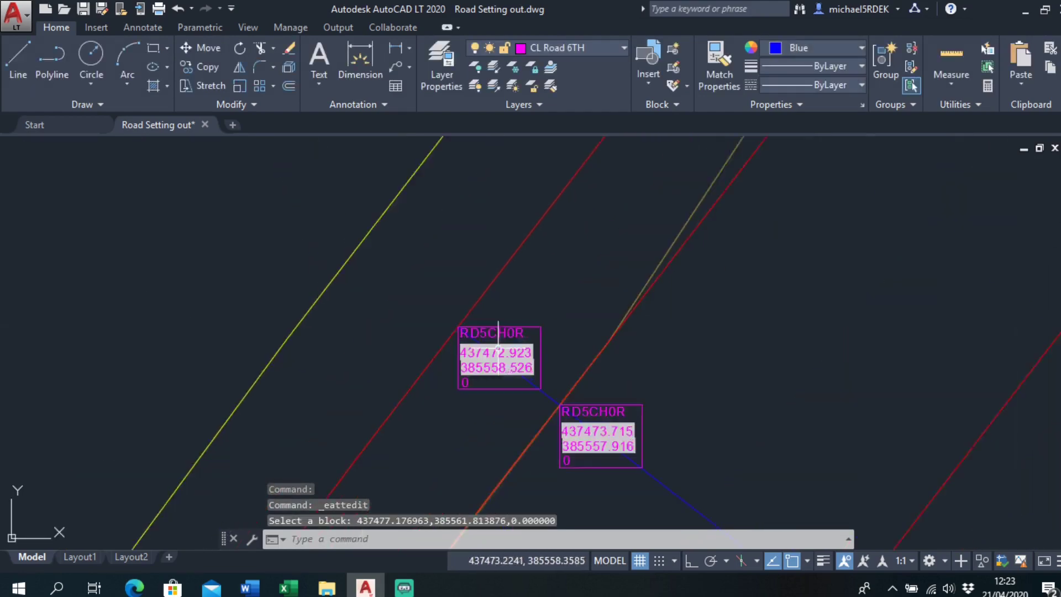
pyautogui.scroll(3, 513, 332)
pyautogui.doubleClick(514, 332)
pyautogui.click(817, 442)
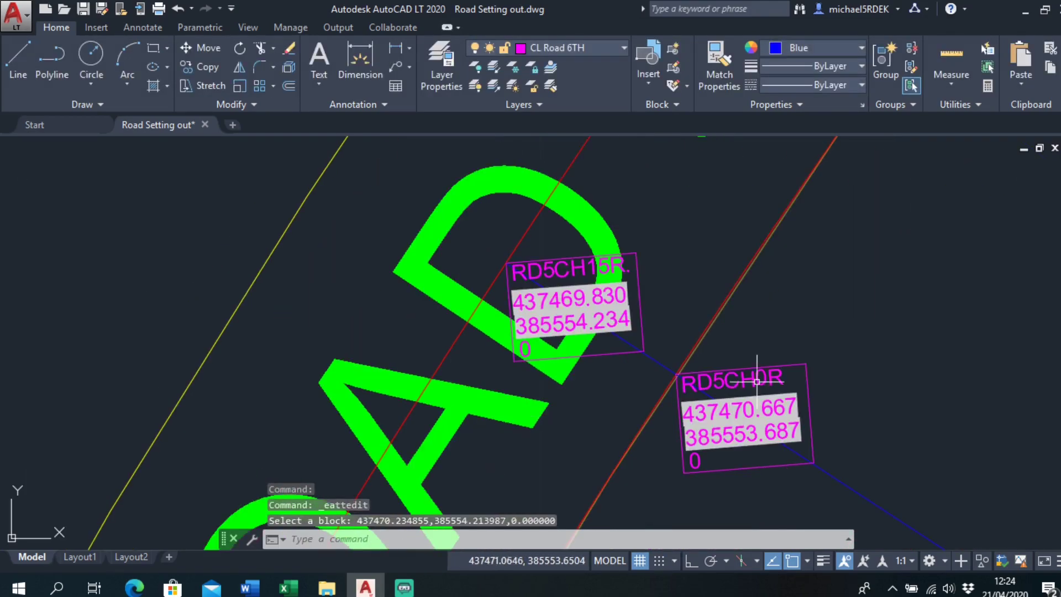
# Step: Continue relabelling the right-side blocks along Road 5 by chainage, from the inner RD5CH15R to the outer RD5CH35R
pyautogui.doubleClick(754, 374)
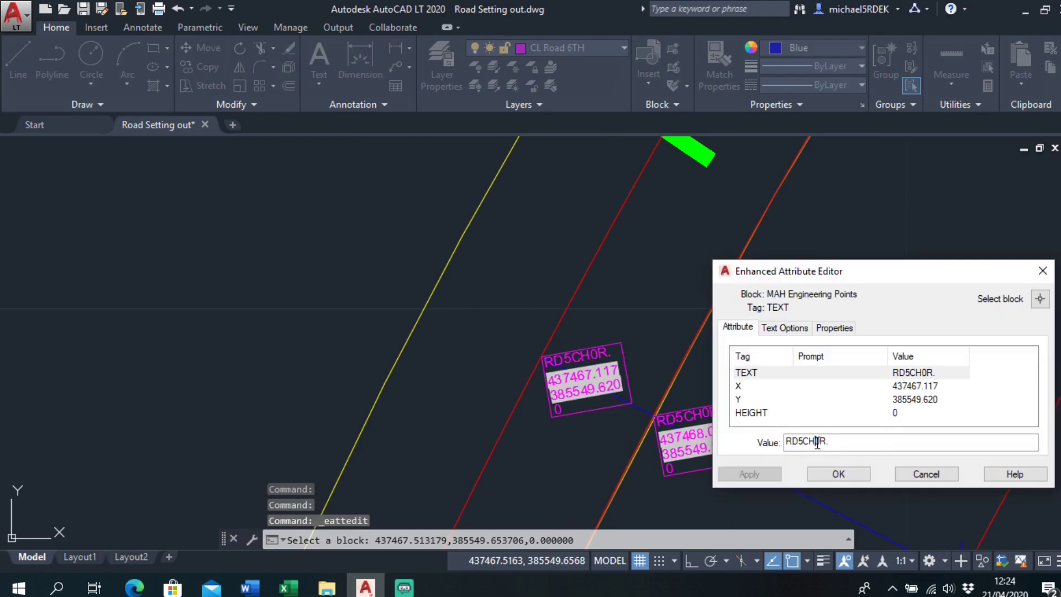
pyautogui.click(839, 474)
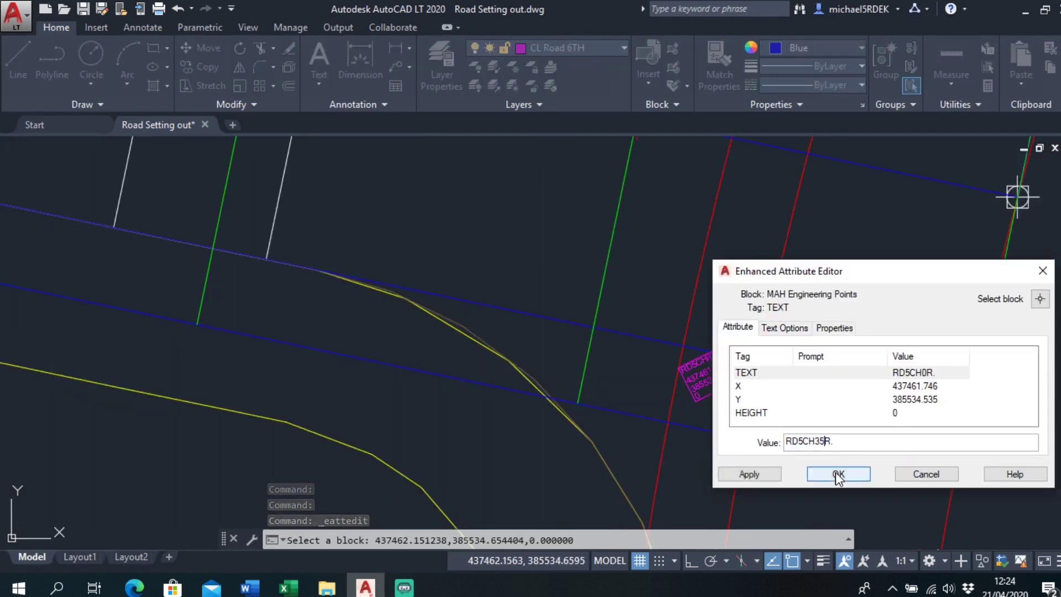
pyautogui.click(838, 474)
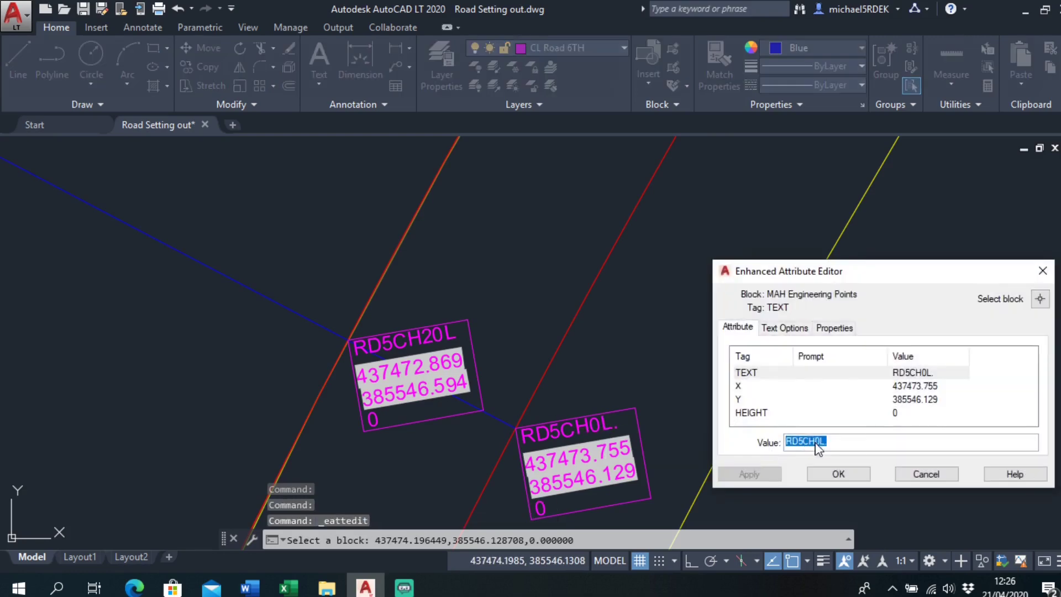
# Step: Relabel the outer left-side block at chainage 20 to match its inner RD5CH20L neighbour, and both blocks in the next row as RD5CH25L
pyautogui.write('RD5CH0L')
pyautogui.click(834, 473)
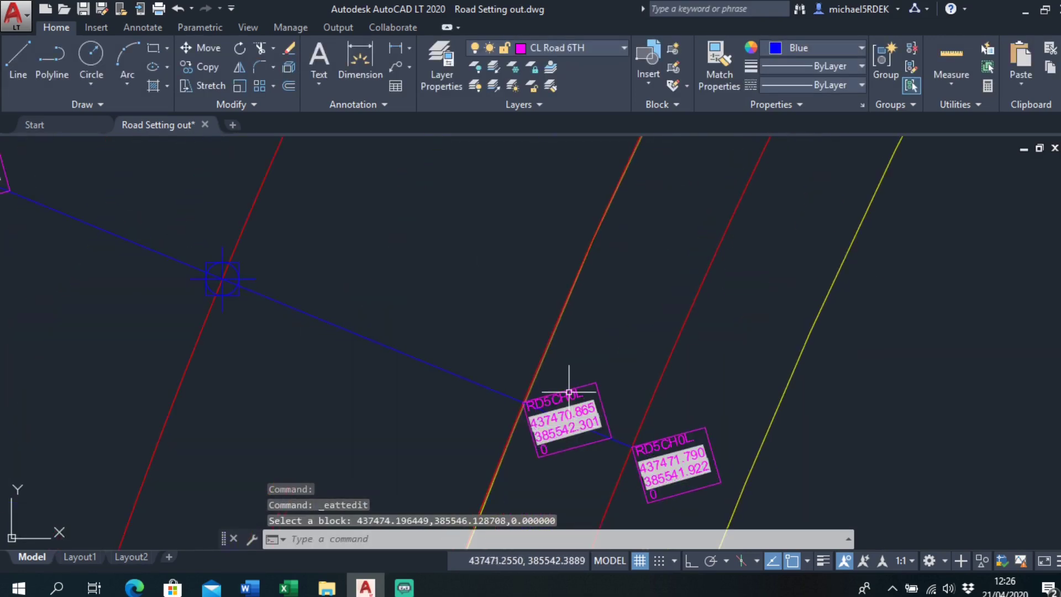
pyautogui.doubleClick(574, 396)
pyautogui.click(820, 443)
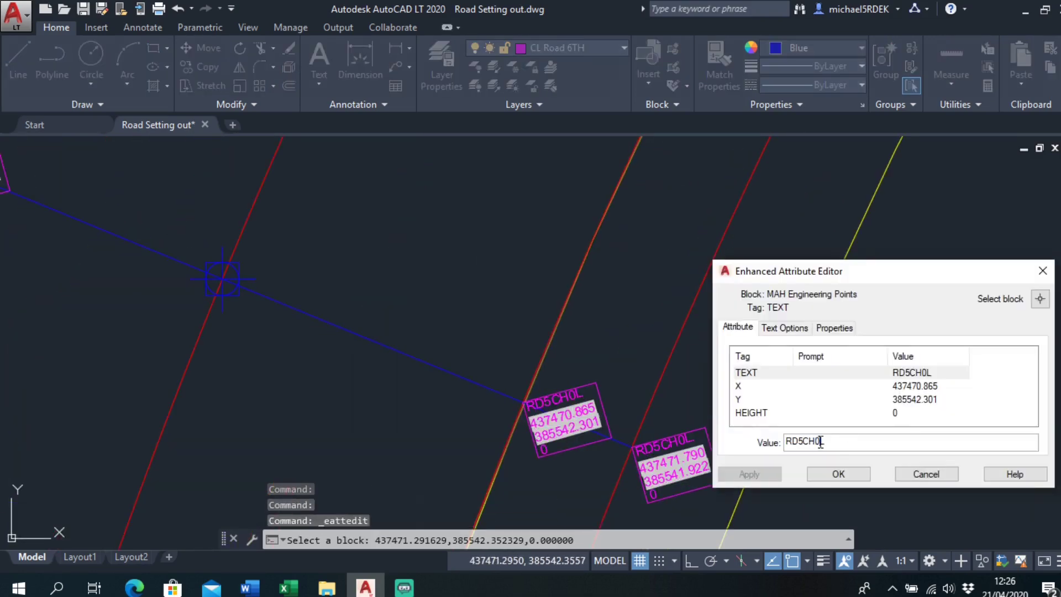
pyautogui.write('25')
pyautogui.click(829, 470)
pyautogui.doubleClick(685, 439)
pyautogui.click(821, 443)
pyautogui.write('25')
pyautogui.click(847, 472)
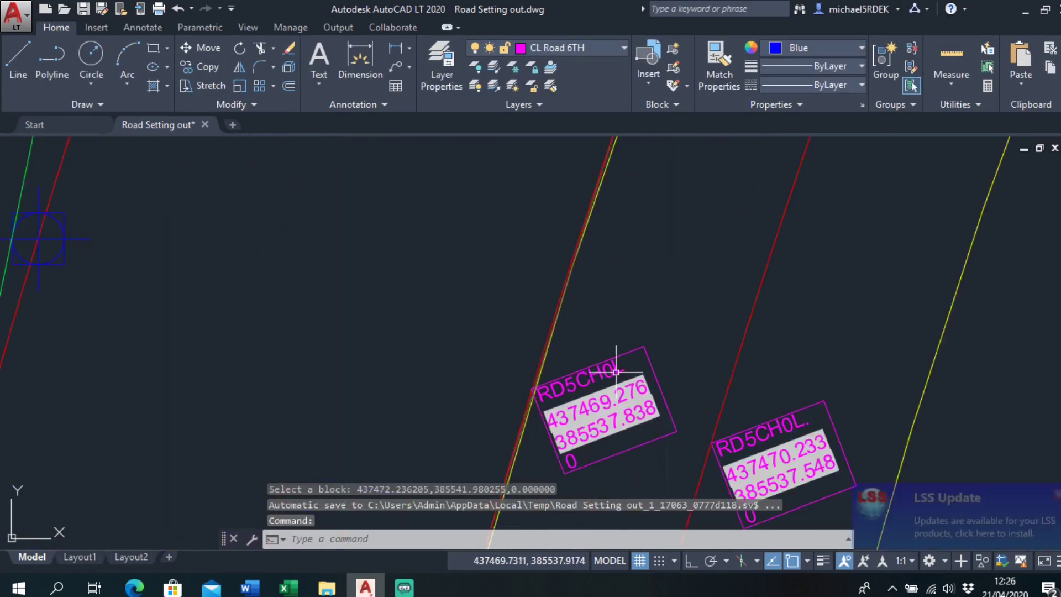
# Step: Relabel the left-side blocks in the next row as RD5CH30L and the inner block of the row after it as RD5CH35L
pyautogui.doubleClick(580, 381)
pyautogui.write('RD5CH30L')
pyautogui.click(849, 474)
pyautogui.doubleClick(782, 437)
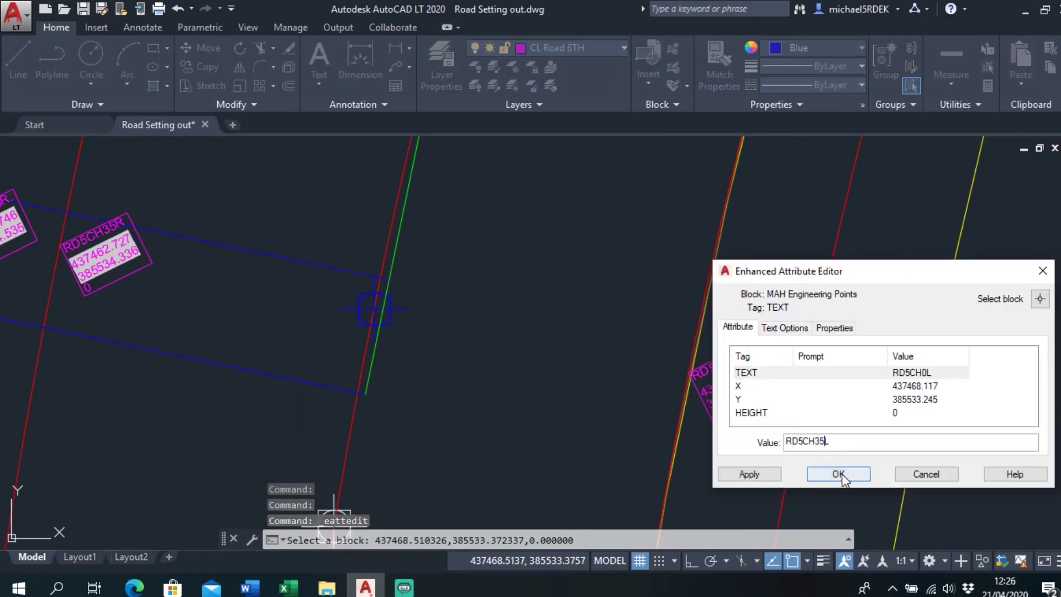
pyautogui.click(838, 474)
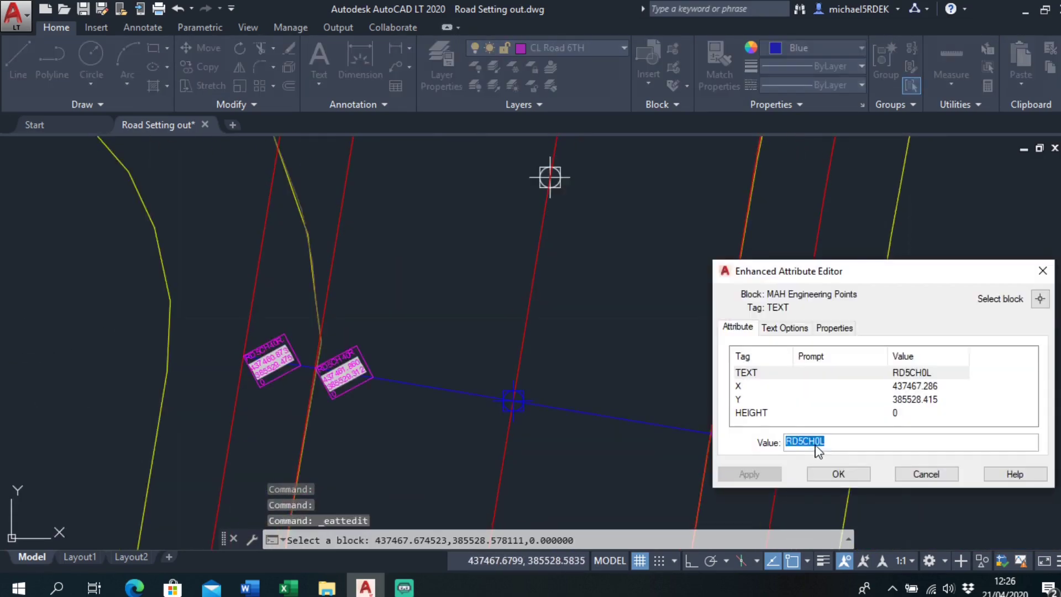
# Step: Relabel the inner and outer left-side blocks in the last chainage row before the end of Road 5 as RD5CH40L
pyautogui.write('RD5CH40L')
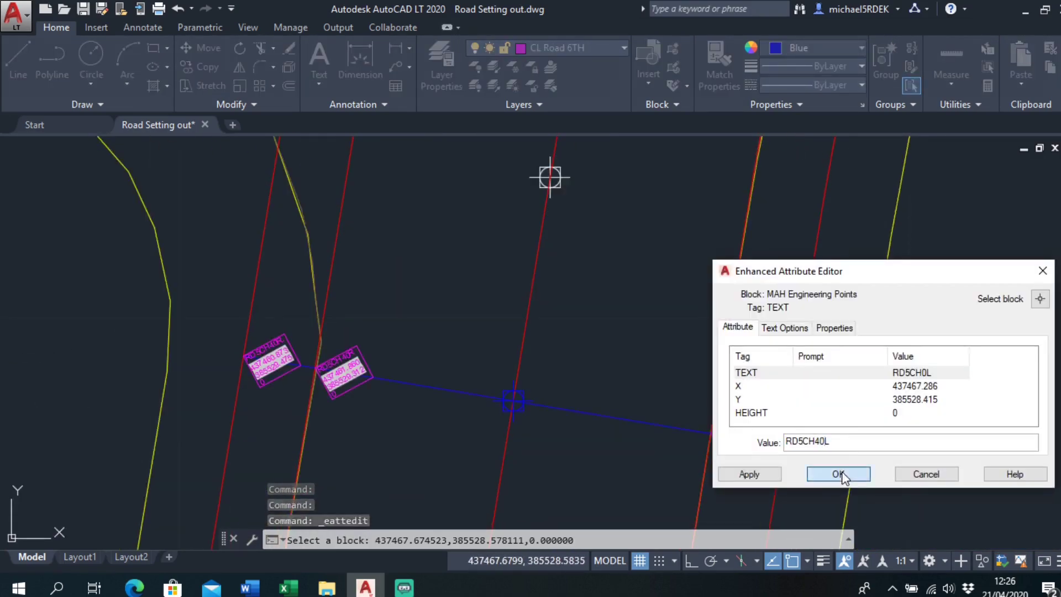
pyautogui.click(834, 471)
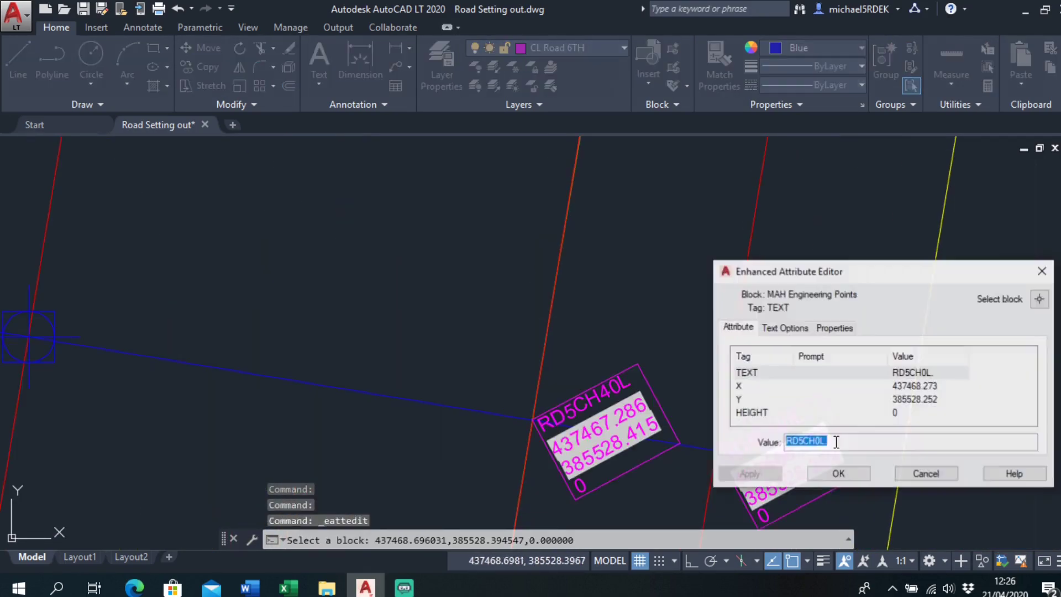
pyautogui.write('RD5CH40L')
pyautogui.click(838, 472)
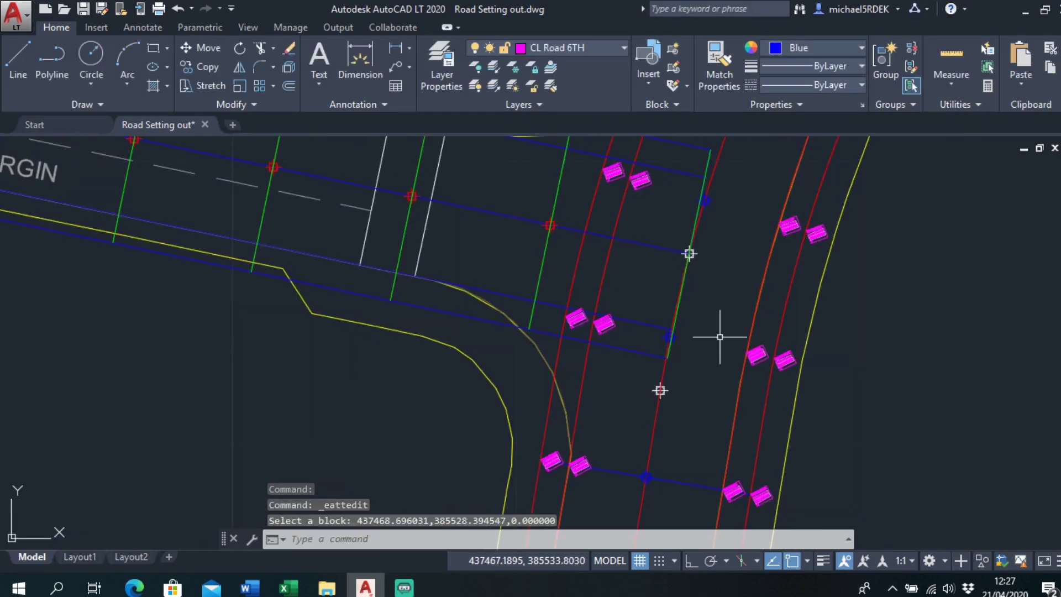
# Step: Check the chainage labels of the point blocks on both sides of Road 5, starting from the chainage 5 row
pyautogui.scroll(-5, 713, 332)
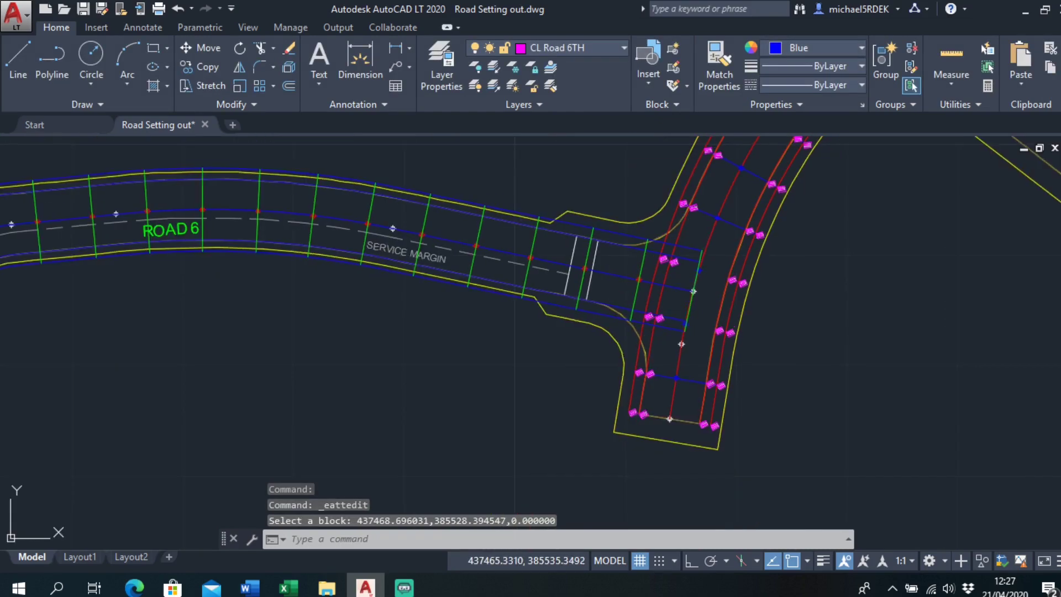
pyautogui.moveTo(679, 310); pyautogui.dragTo(526, 438, button='middle')
pyautogui.moveTo(630, 273); pyautogui.dragTo(629, 348, button='middle')
pyautogui.scroll(5, 669, 216)
pyautogui.scroll(6, 642, 216)
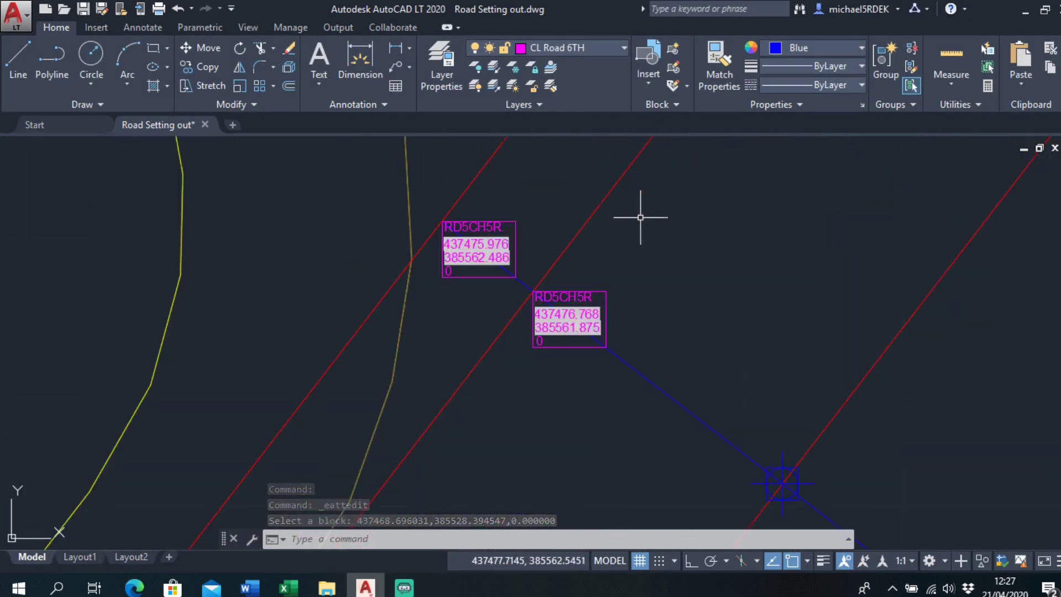
pyautogui.moveTo(442, 464); pyautogui.dragTo(654, 241, button='middle')
pyautogui.scroll(-2, 525, 442)
pyautogui.moveTo(525, 322); pyautogui.dragTo(514, 248, button='middle')
pyautogui.scroll(-2, 483, 483)
pyautogui.moveTo(757, 443); pyautogui.dragTo(677, 361, button='middle')
pyautogui.scroll(4, 726, 347)
pyautogui.scroll(-2, 855, 450)
pyautogui.moveTo(818, 510); pyautogui.dragTo(816, 293, button='middle')
pyautogui.scroll(-2, 585, 453)
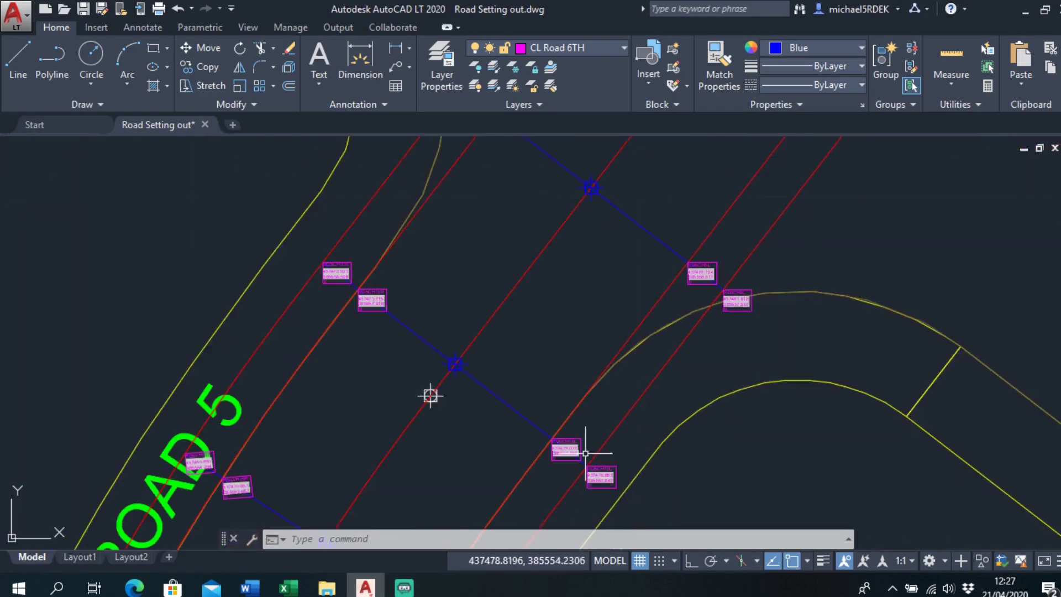
# Step: Look over the complete block layout of Road 5 and the adjoining Road 6 and Road 6TH that still lack point blocks
pyautogui.scroll(-2, 683, 384)
pyautogui.moveTo(679, 423); pyautogui.dragTo(680, 440, button='middle')
pyautogui.scroll(-2, 680, 440)
pyautogui.scroll(-2, 597, 389)
pyautogui.moveTo(596, 390); pyautogui.dragTo(644, 334, button='middle')
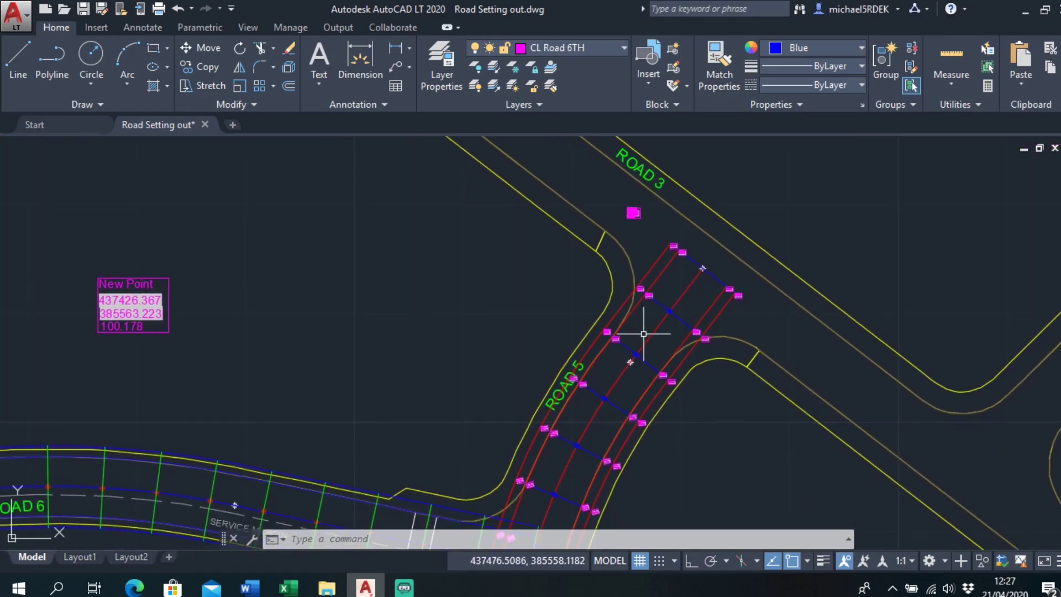
pyautogui.moveTo(597, 383); pyautogui.dragTo(653, 247, button='middle')
pyautogui.scroll(-2, 552, 423)
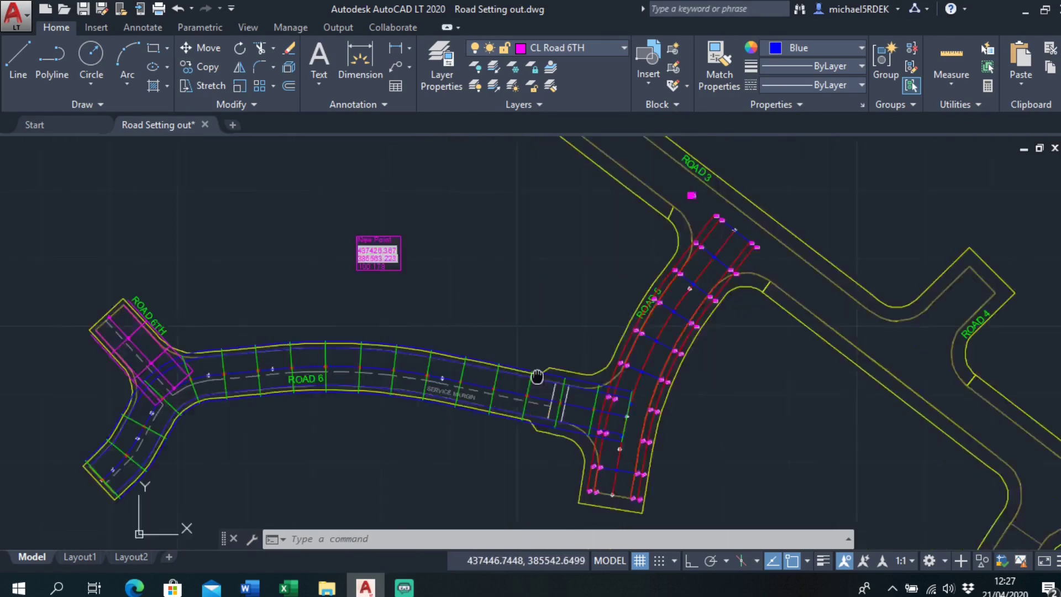
pyautogui.moveTo(337, 338); pyautogui.dragTo(613, 332, button='middle')
pyautogui.scroll(-2, 711, 379)
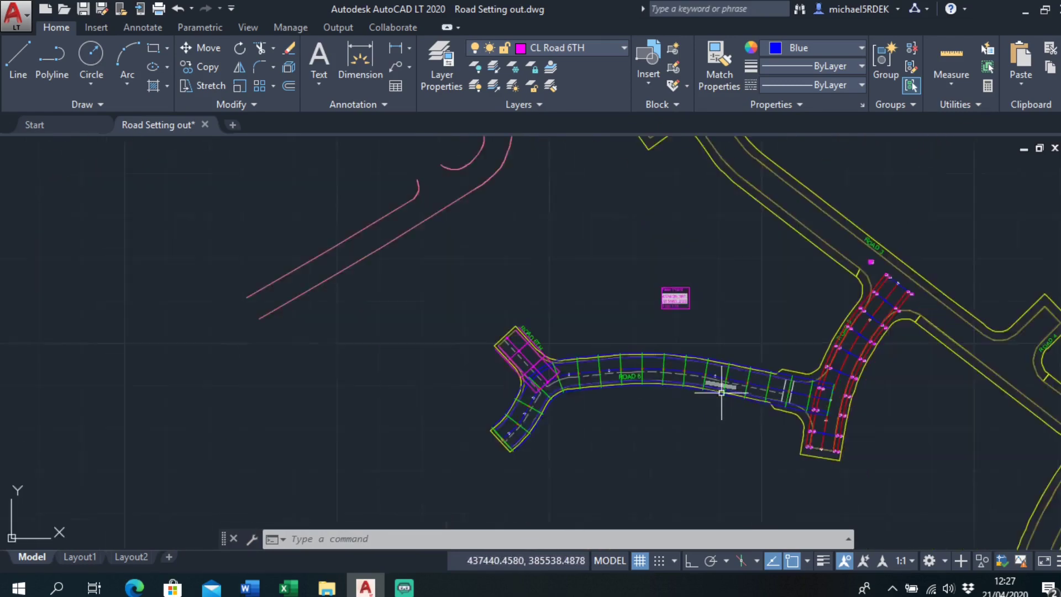
# Step: Copy the inner RD5CH5R block by its upper-left corner onto the ends of the two northern blue lines at the start of Road 6
pyautogui.moveTo(710, 380); pyautogui.dragTo(504, 350, button='middle')
pyautogui.scroll(3, 609, 296)
pyautogui.scroll(3, 616, 238)
pyautogui.moveTo(650, 193); pyautogui.dragTo(573, 389, button='middle')
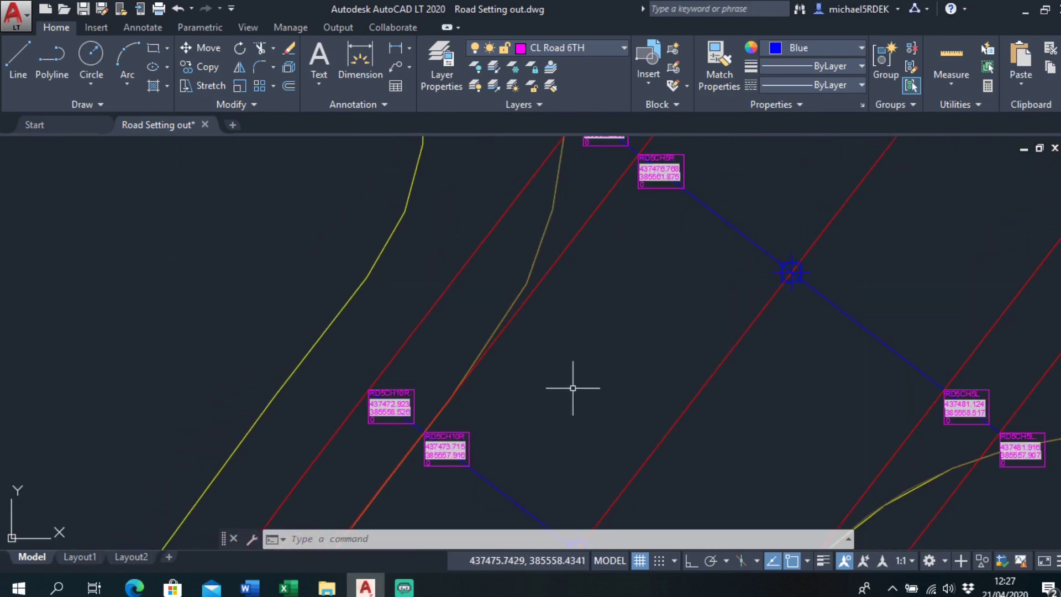
pyautogui.moveTo(692, 212); pyautogui.dragTo(673, 318, button='middle')
pyautogui.click(205, 67)
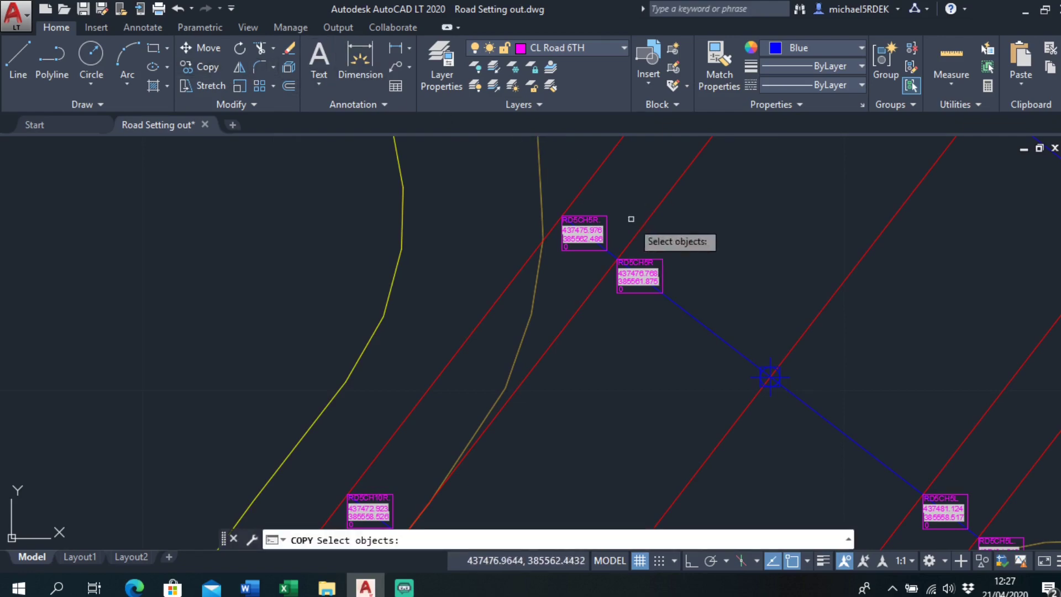
pyautogui.scroll(3, 641, 232)
pyautogui.click(652, 314)
pyautogui.press('Return')
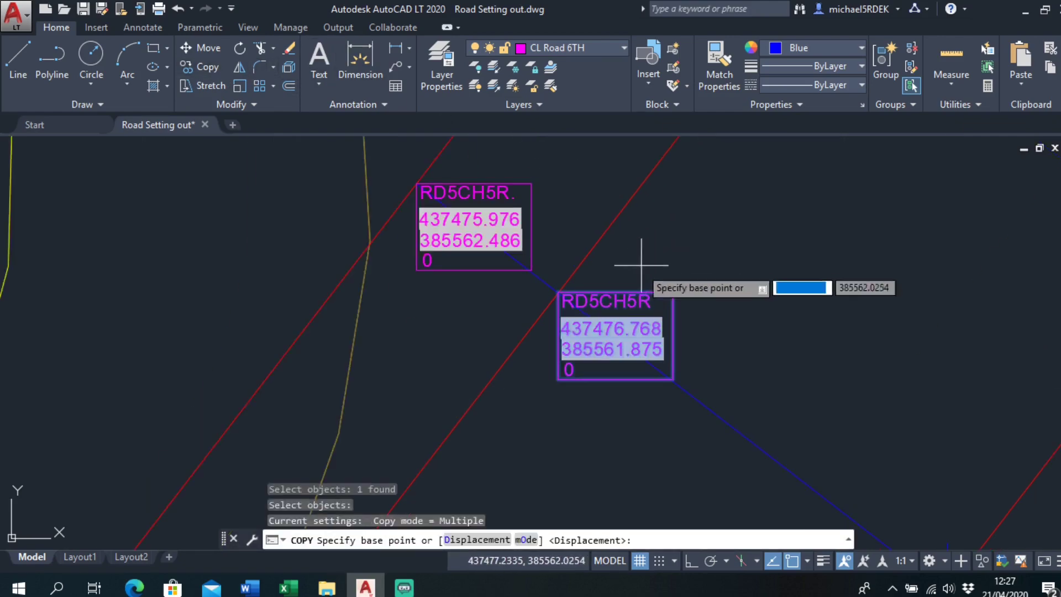
pyautogui.click(557, 291)
pyautogui.scroll(-10, 789, 209)
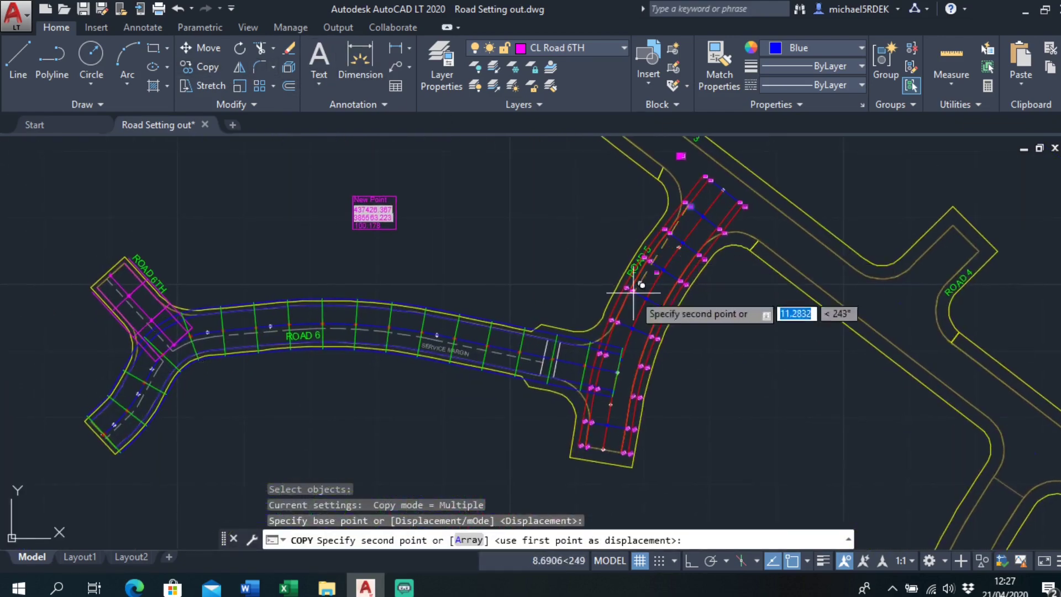
pyautogui.scroll(5, 606, 380)
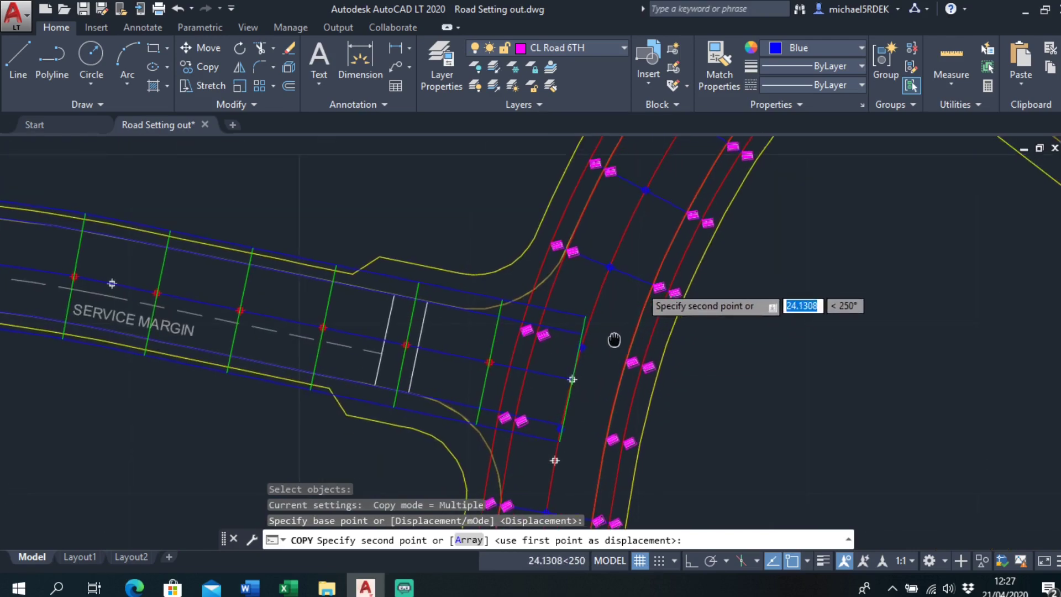
pyautogui.scroll(5, 603, 326)
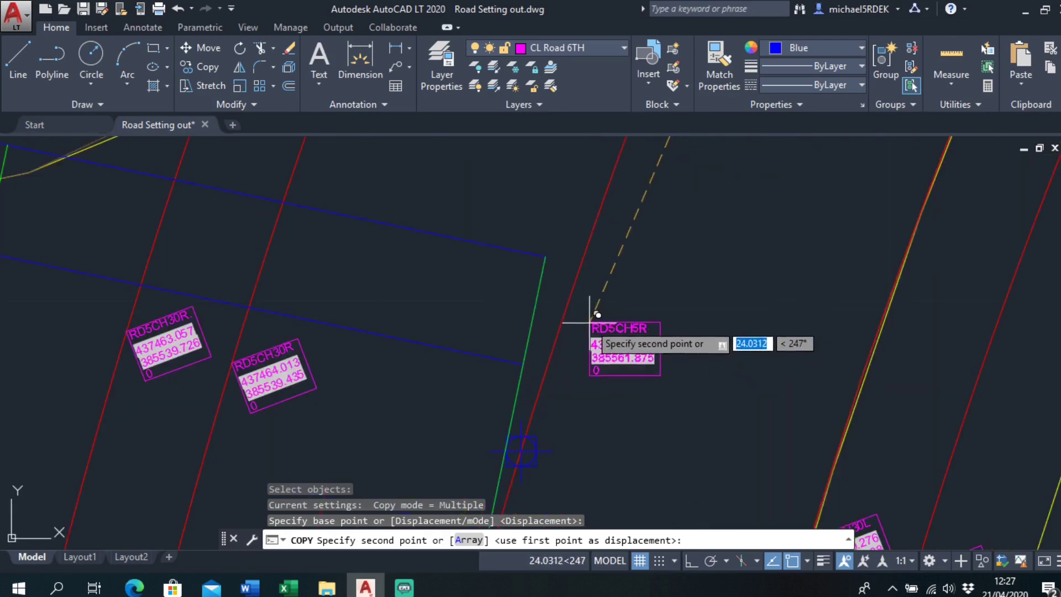
pyautogui.click(546, 256)
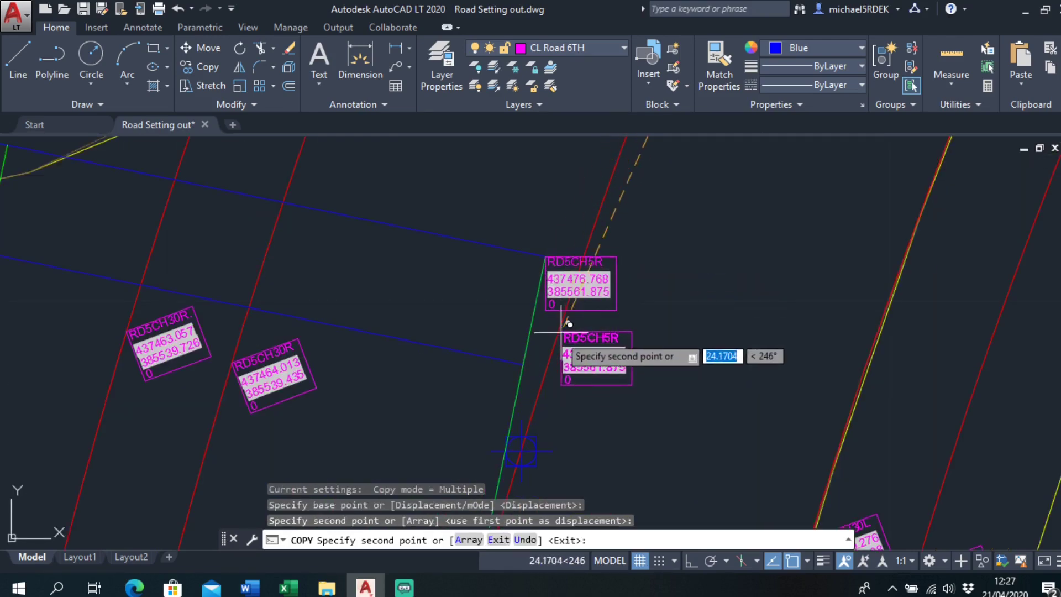
pyautogui.click(523, 364)
# Step: Place two more copies at the ends of the two southern blue lines at the start of Road 6 and finish copying
pyautogui.scroll(-6, 545, 389)
pyautogui.moveTo(544, 389); pyautogui.dragTo(613, 232, button='middle')
pyautogui.scroll(8, 602, 292)
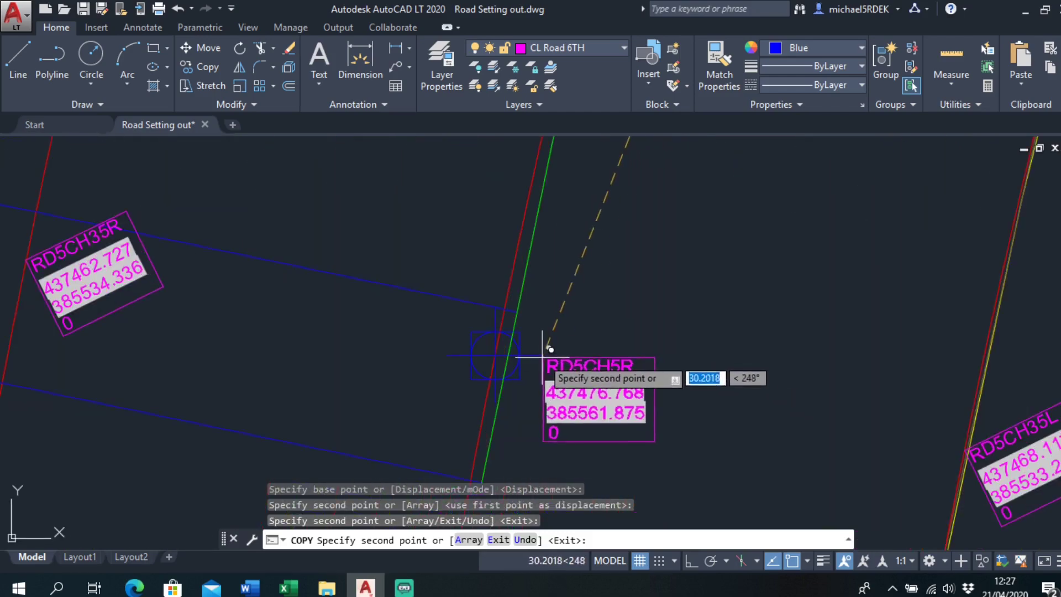
pyautogui.click(533, 307)
pyautogui.scroll(-4, 544, 403)
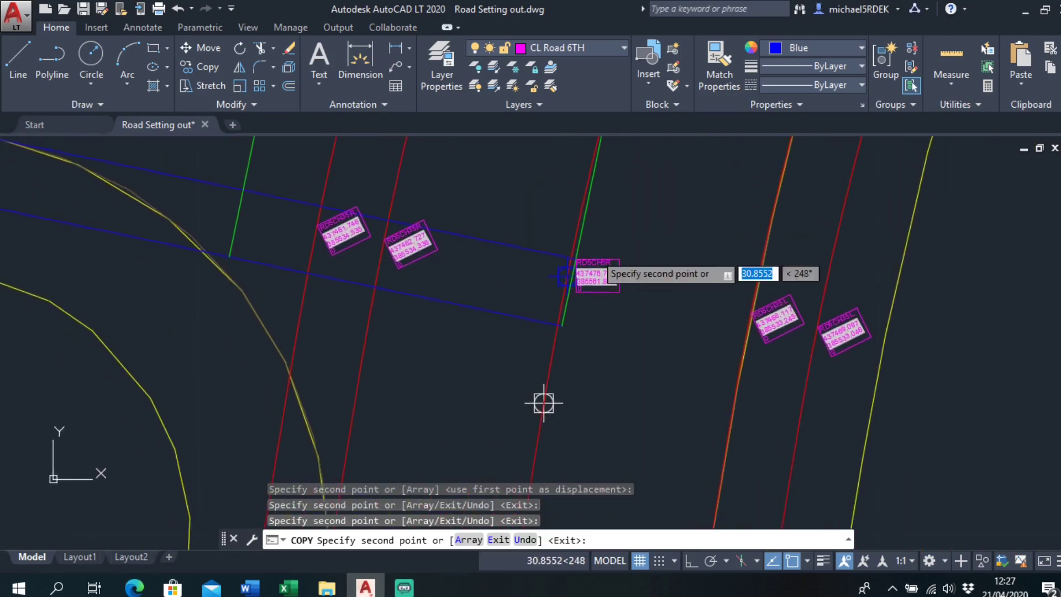
pyautogui.scroll(4, 574, 331)
pyautogui.click(530, 291)
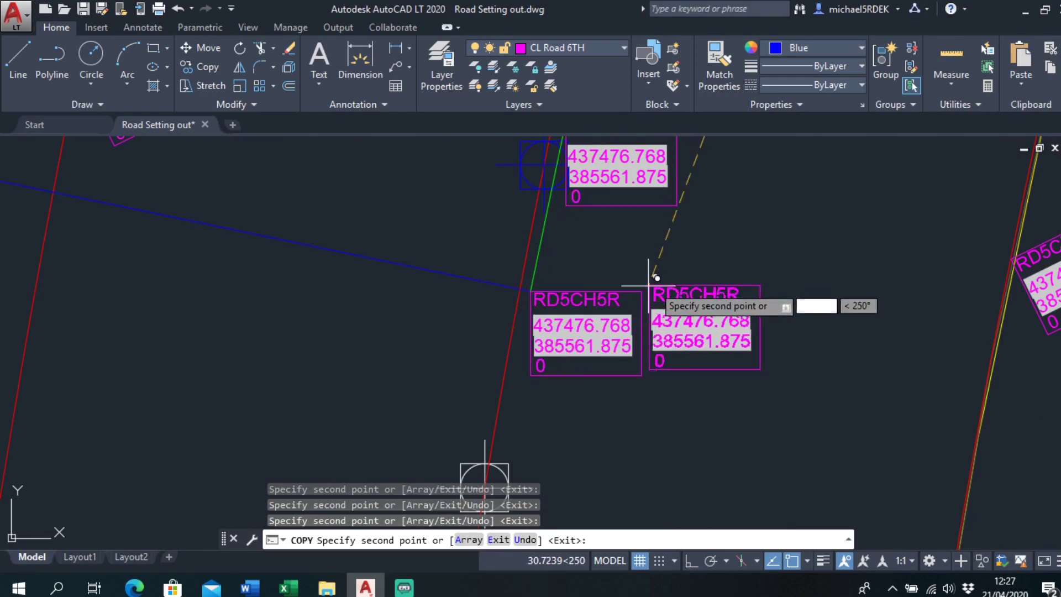
pyautogui.rightClick(672, 281)
pyautogui.click(713, 295)
# Step: Change the TEXT attribute of the southernmost copy at the start of Road 6 to RD6CH0L. with a trailing dot
pyautogui.scroll(-7, 711, 297)
pyautogui.moveTo(710, 298); pyautogui.dragTo(589, 388, button='middle')
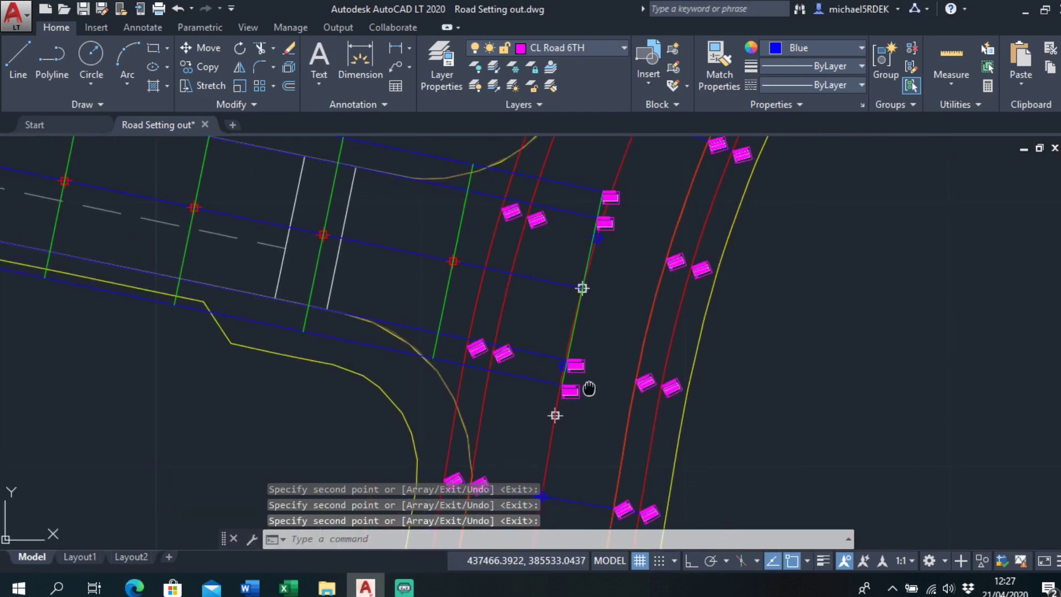
pyautogui.scroll(5, 569, 387)
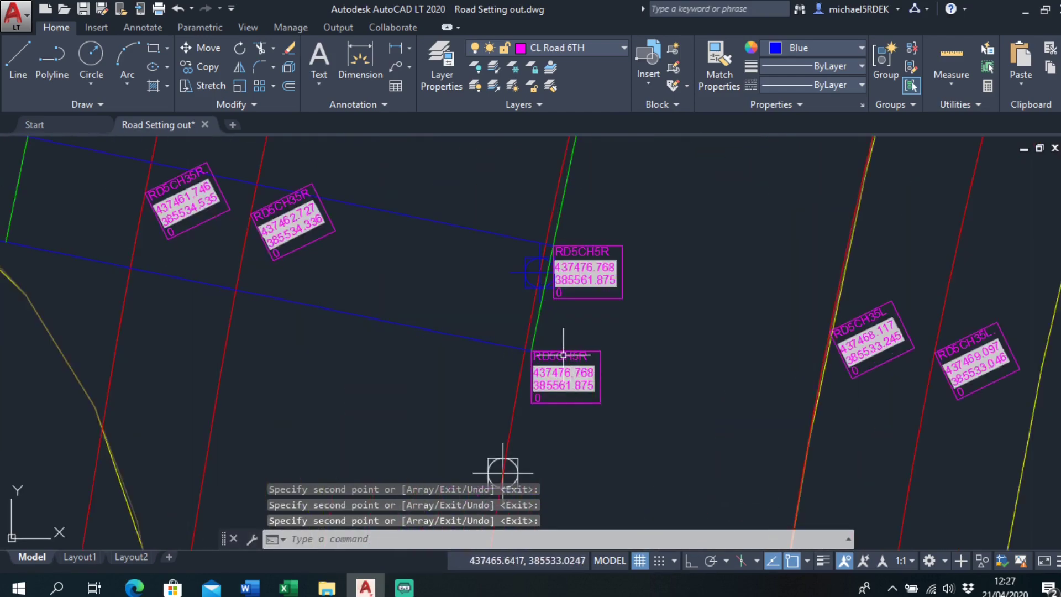
pyautogui.doubleClick(563, 356)
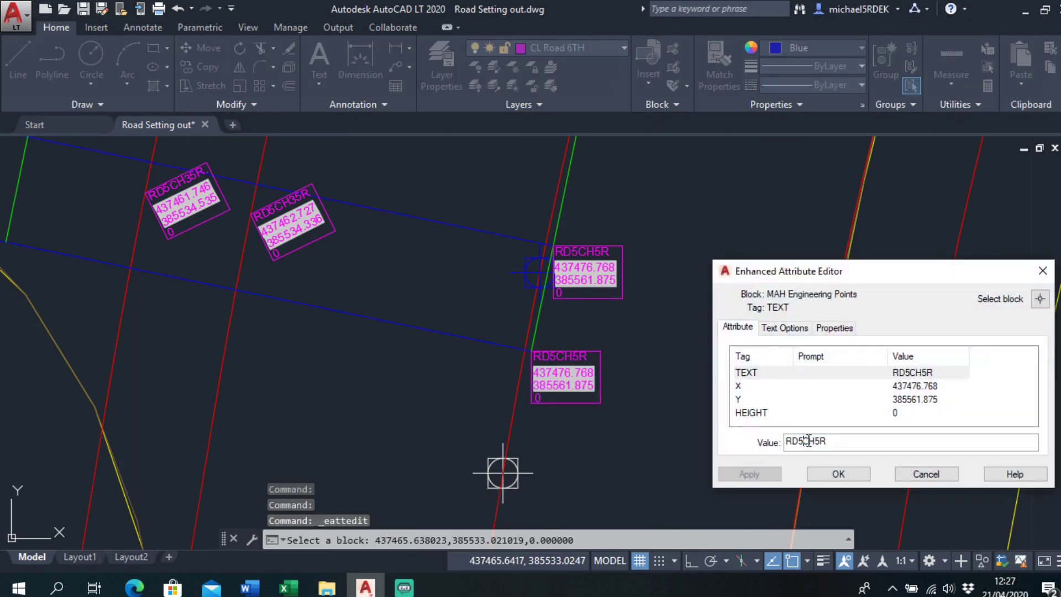
pyautogui.write('6CH0L.')
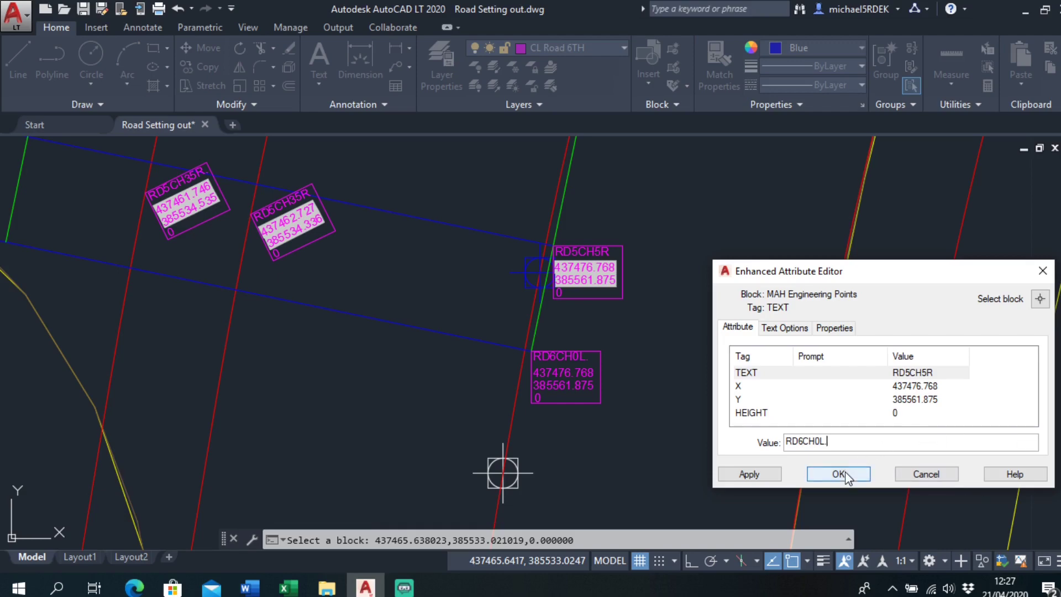
pyautogui.click(839, 473)
pyautogui.doubleClick(598, 252)
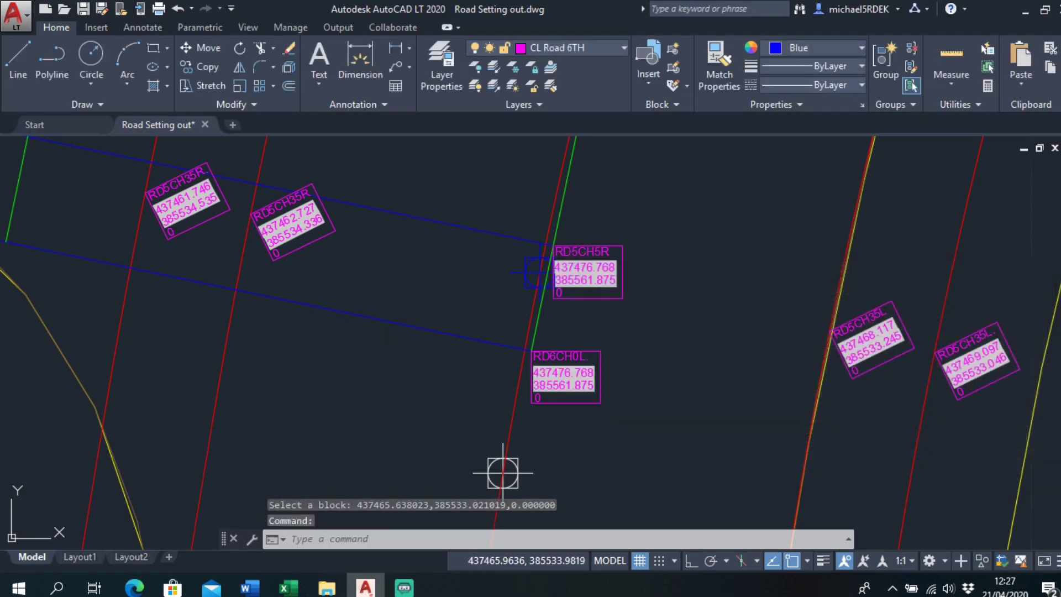
pyautogui.click(927, 473)
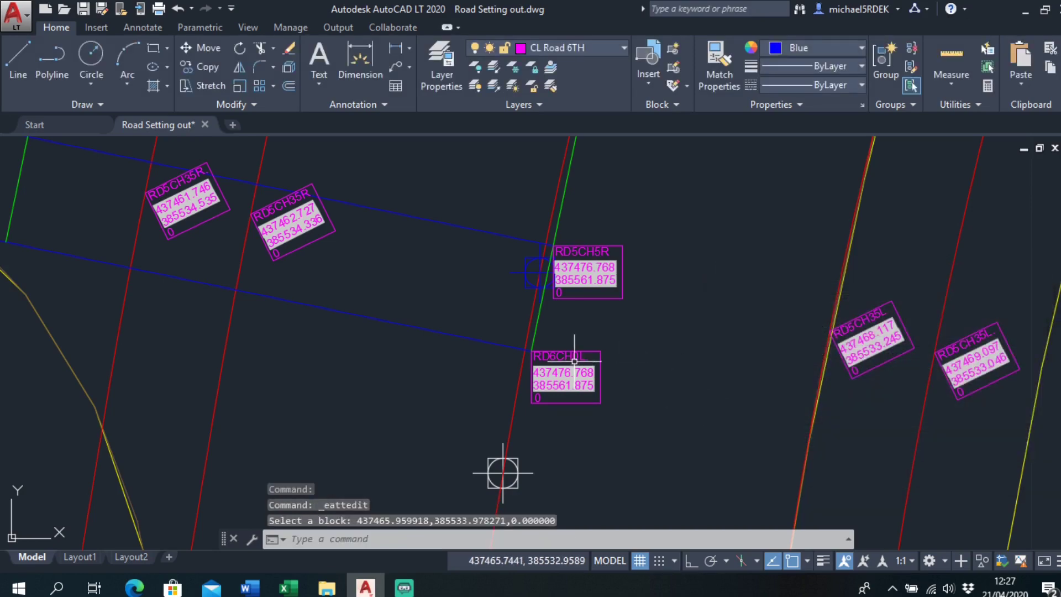
# Step: Change the TEXT attribute of the inner southern block at the start of Road 6 to RD6CH0L
pyautogui.doubleClick(591, 251)
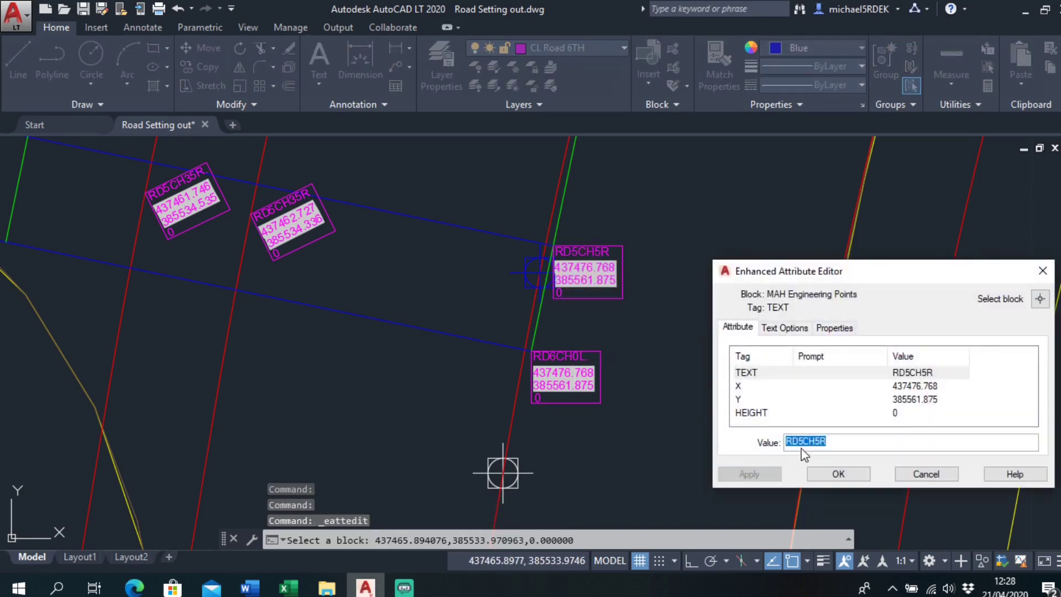
pyautogui.write('6CH0L')
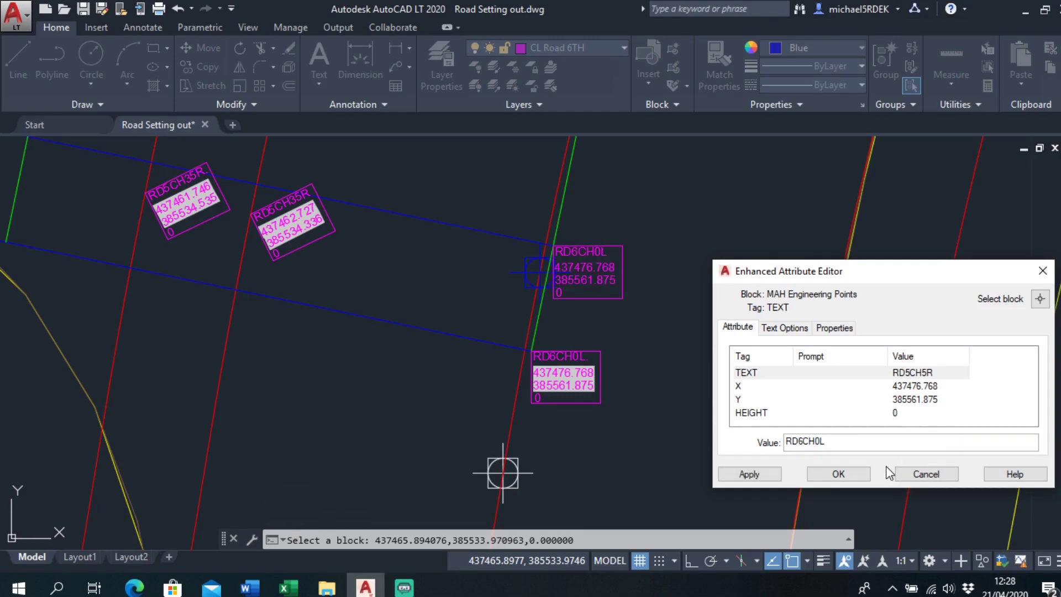
pyautogui.click(853, 475)
# Step: Set the TEXT attribute of the inner northern block at the start of Road 6 to RD6CH0R
pyautogui.moveTo(708, 186); pyautogui.dragTo(597, 427, button='middle')
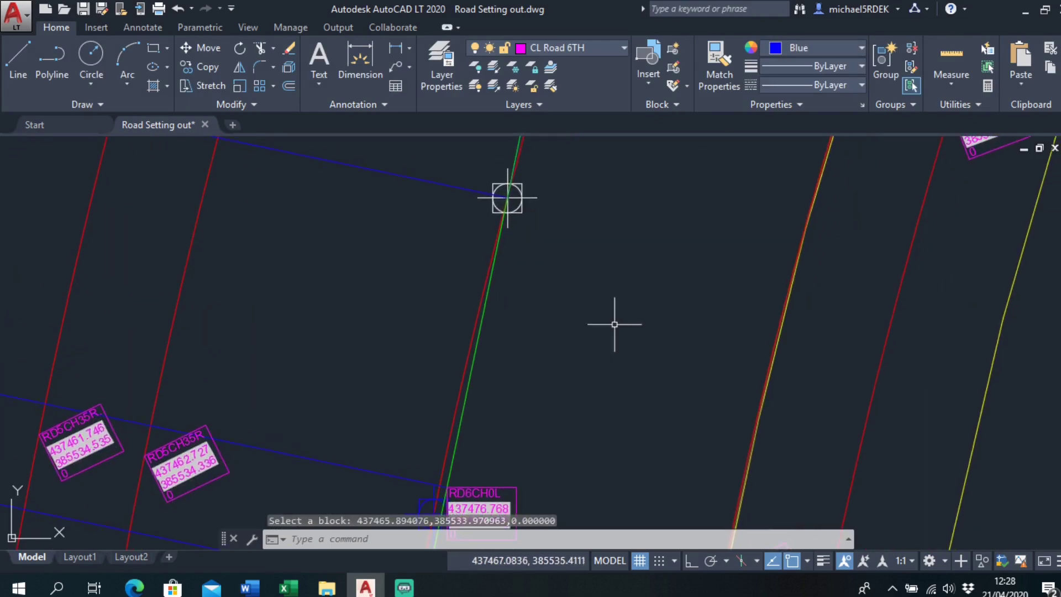
pyautogui.moveTo(619, 180); pyautogui.dragTo(582, 468, button='middle')
pyautogui.moveTo(583, 275); pyautogui.dragTo(570, 369, button='middle')
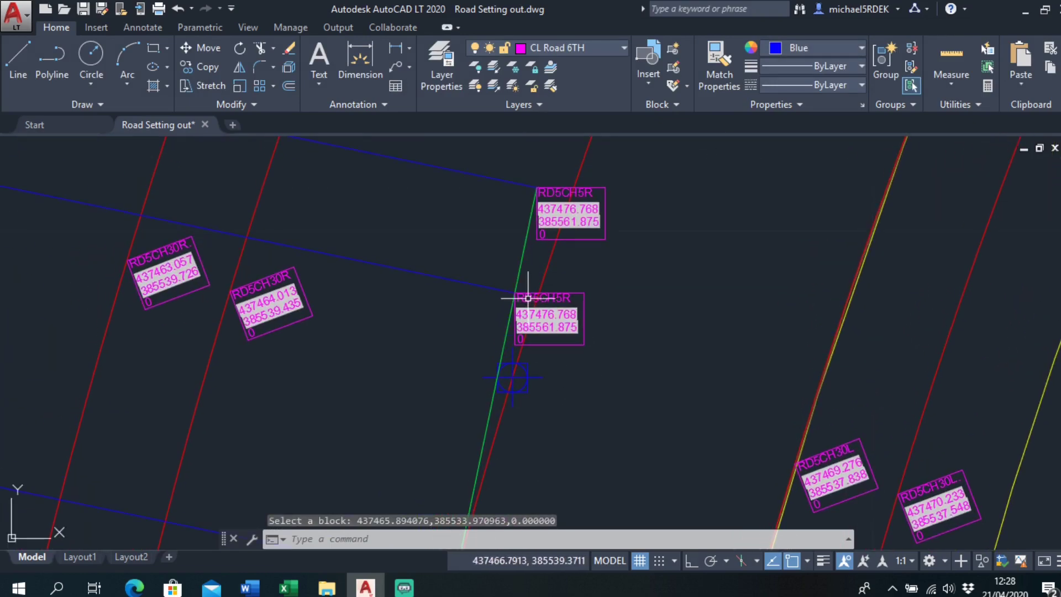
pyautogui.click(528, 298)
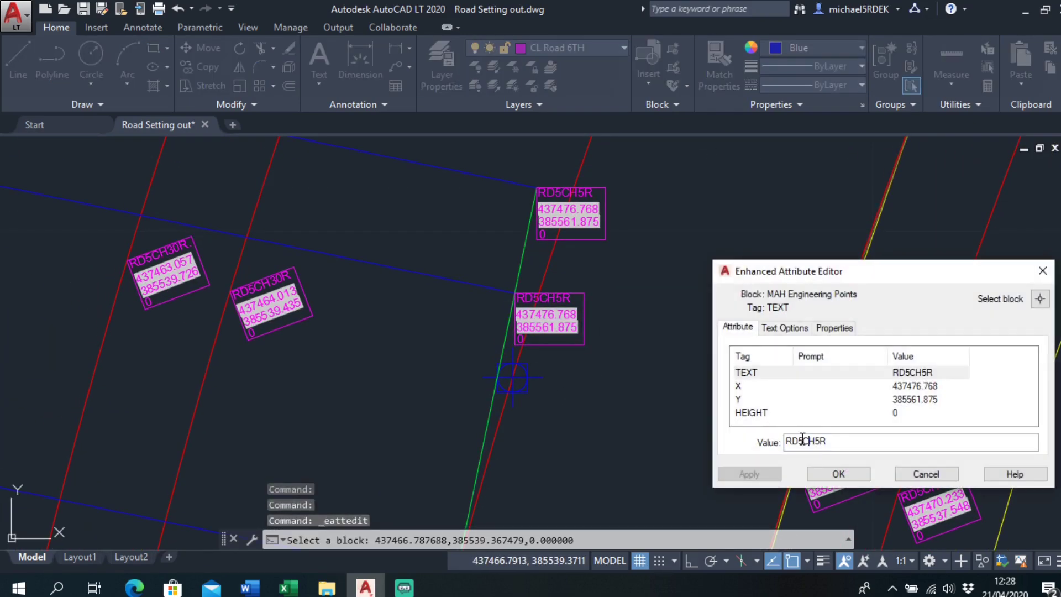
pyautogui.write('6CH0')
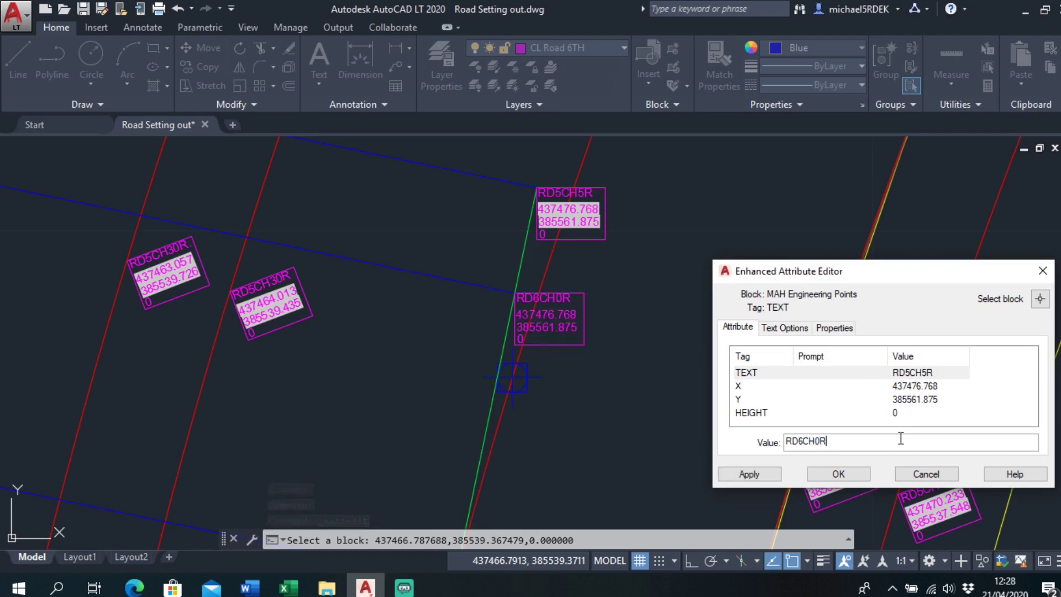
pyautogui.click(860, 481)
# Step: Set the TEXT attribute of the northernmost block at the start of Road 6 to RD6CH0R. with a trailing dot
pyautogui.doubleClick(587, 194)
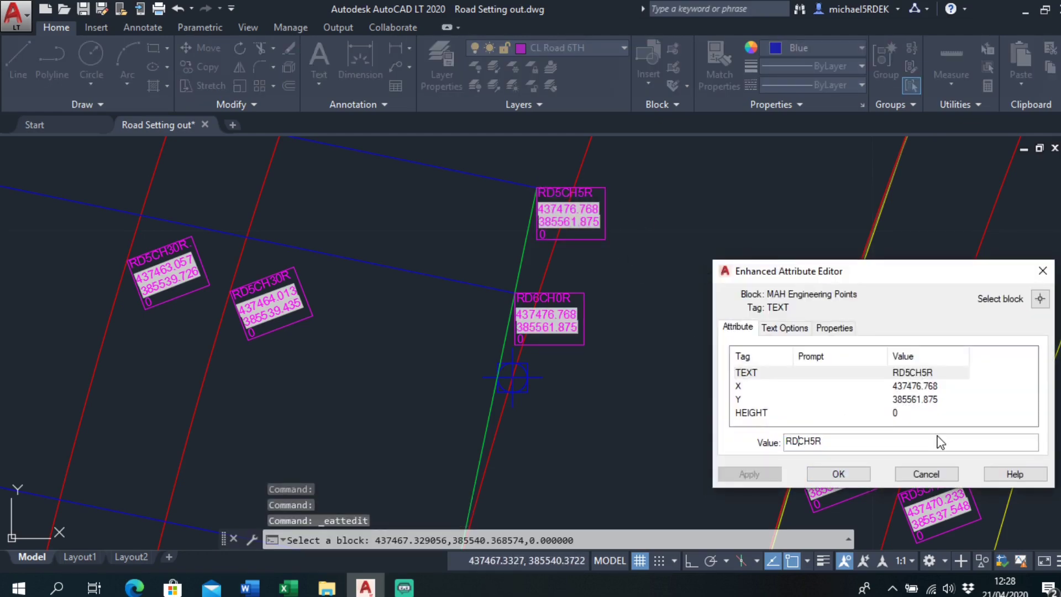
pyautogui.write('6CH0R.')
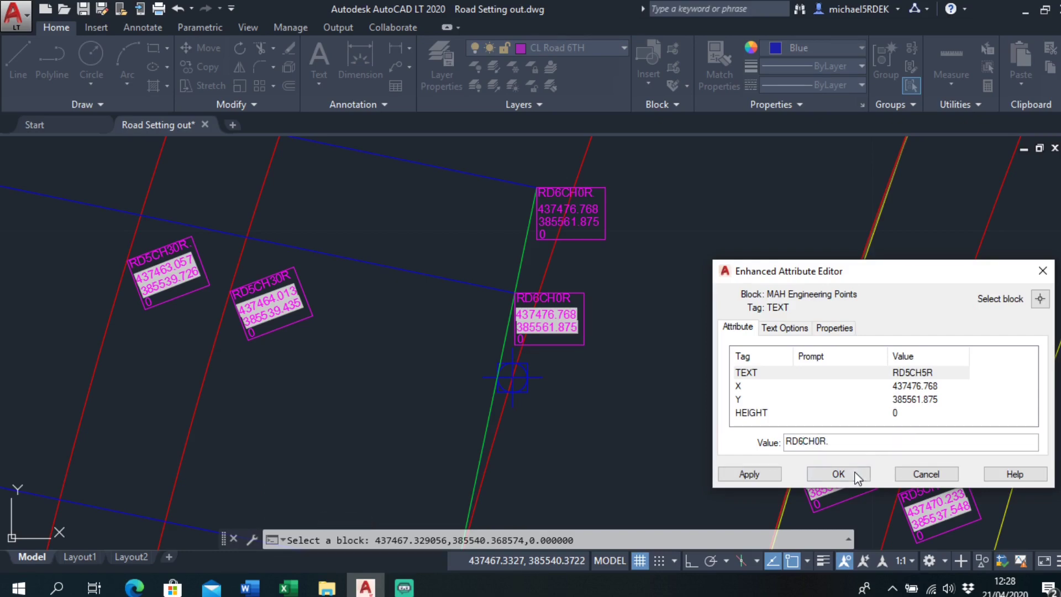
pyautogui.click(857, 478)
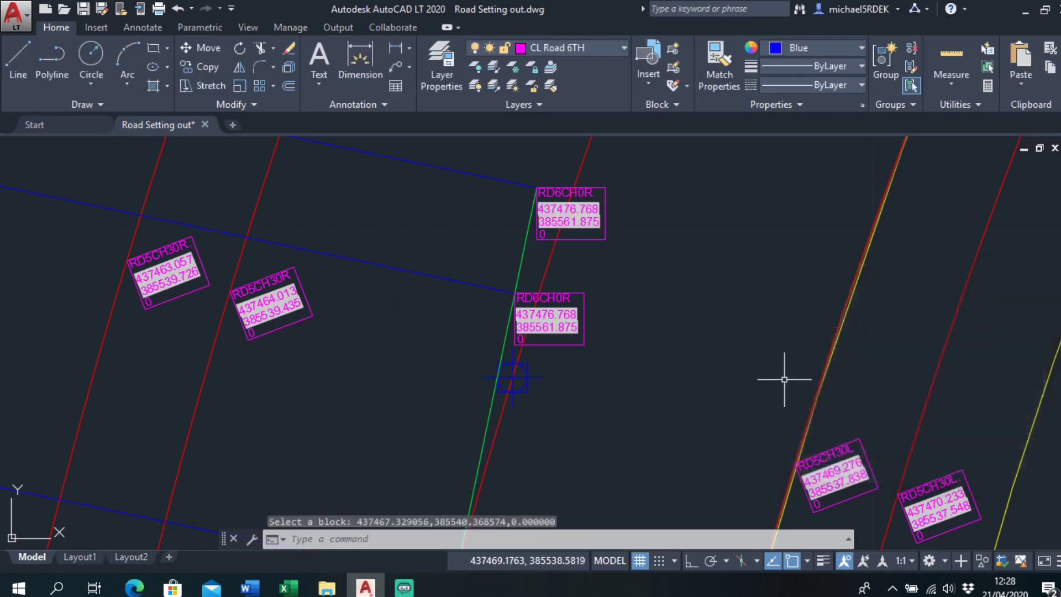
# Step: Select the four point blocks at the start of Road 6 and set their object colour to Green
pyautogui.scroll(-4, 755, 349)
pyautogui.click(740, 341)
pyautogui.scroll(6, 742, 363)
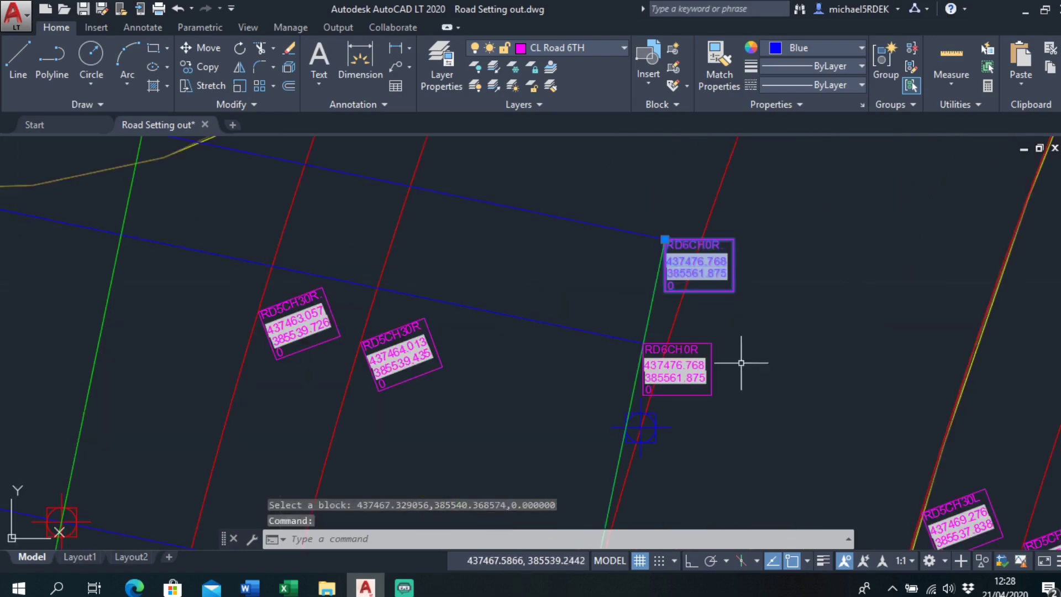
pyautogui.click(687, 353)
pyautogui.scroll(-4, 698, 408)
pyautogui.moveTo(698, 408); pyautogui.dragTo(747, 212, button='middle')
pyautogui.click(690, 416)
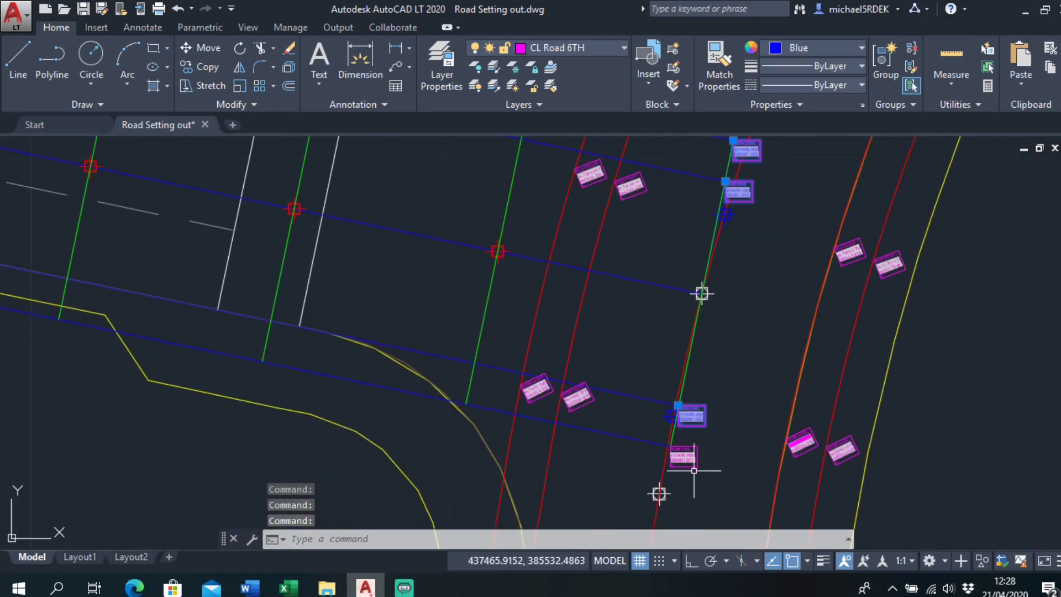
pyautogui.click(684, 456)
pyautogui.click(833, 48)
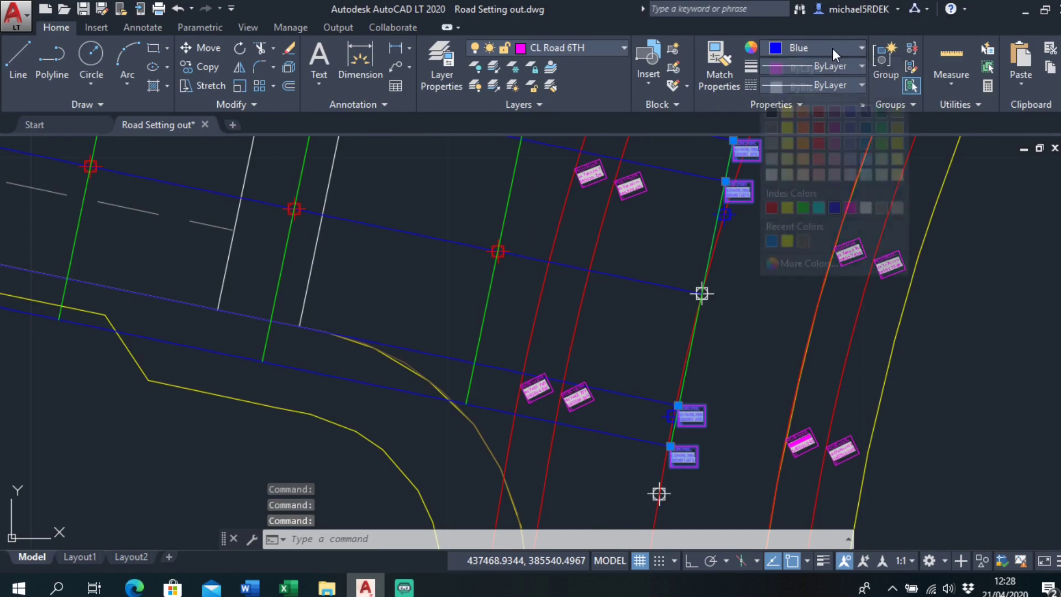
pyautogui.click(803, 207)
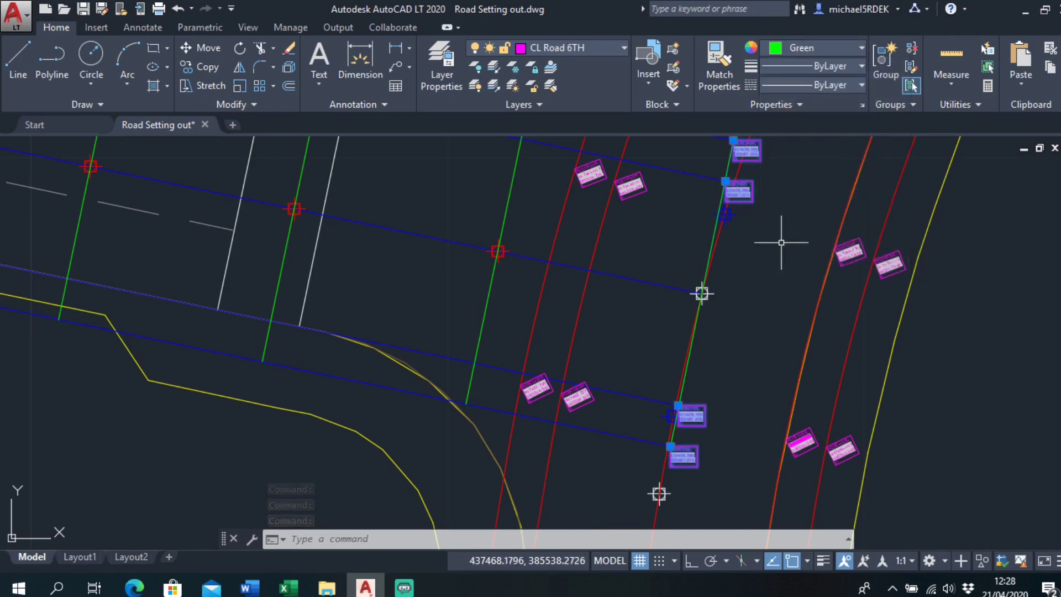
pyautogui.press('Escape')
# Step: Try to recolour the four Road 6 blocks by reapplying Green in their object properties
pyautogui.click(746, 150)
pyautogui.click(737, 191)
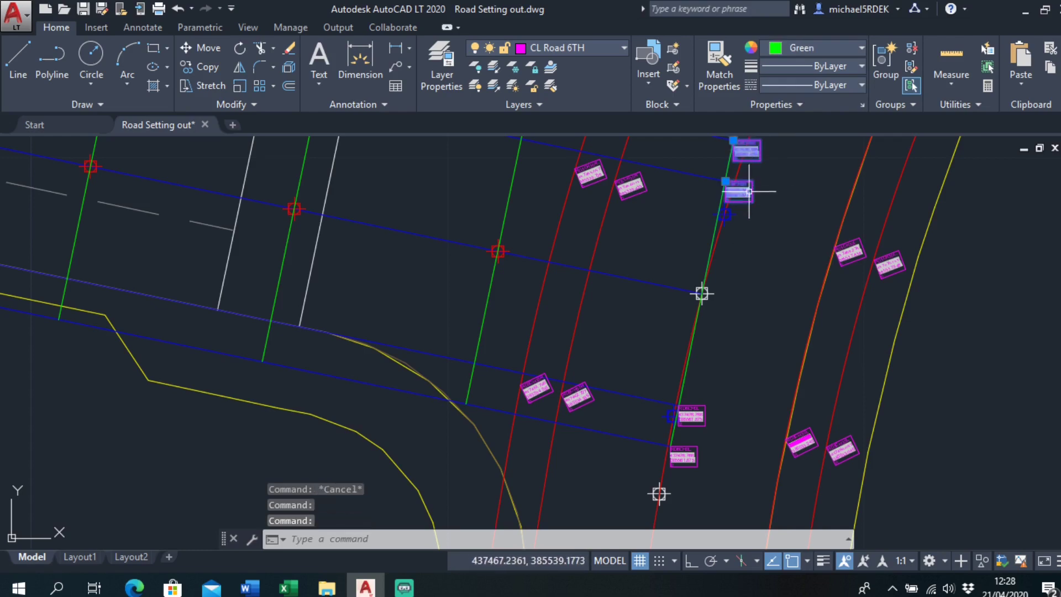
pyautogui.click(697, 419)
pyautogui.rightClick(736, 332)
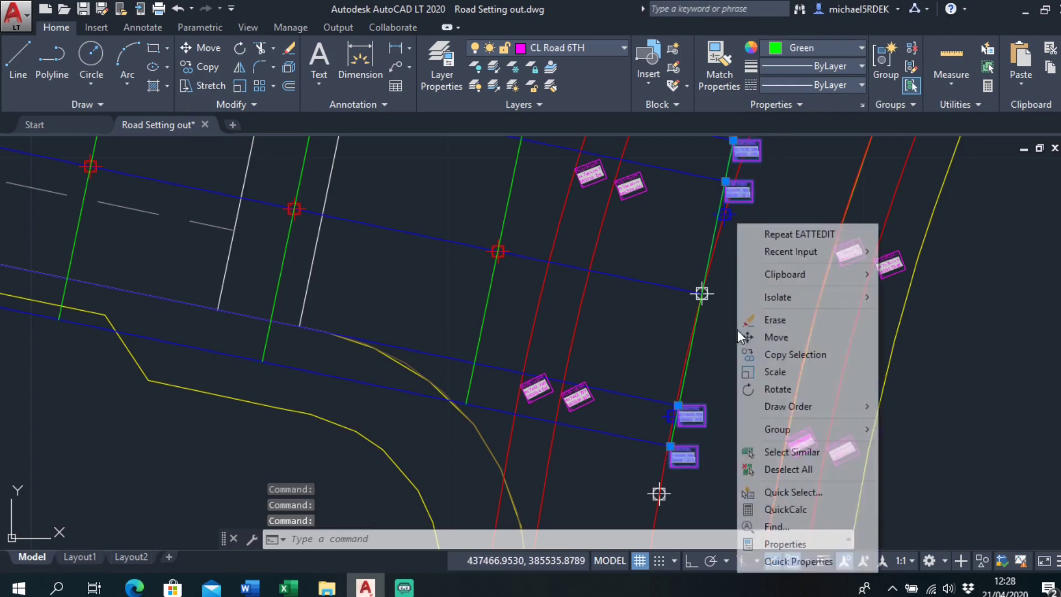
pyautogui.click(773, 541)
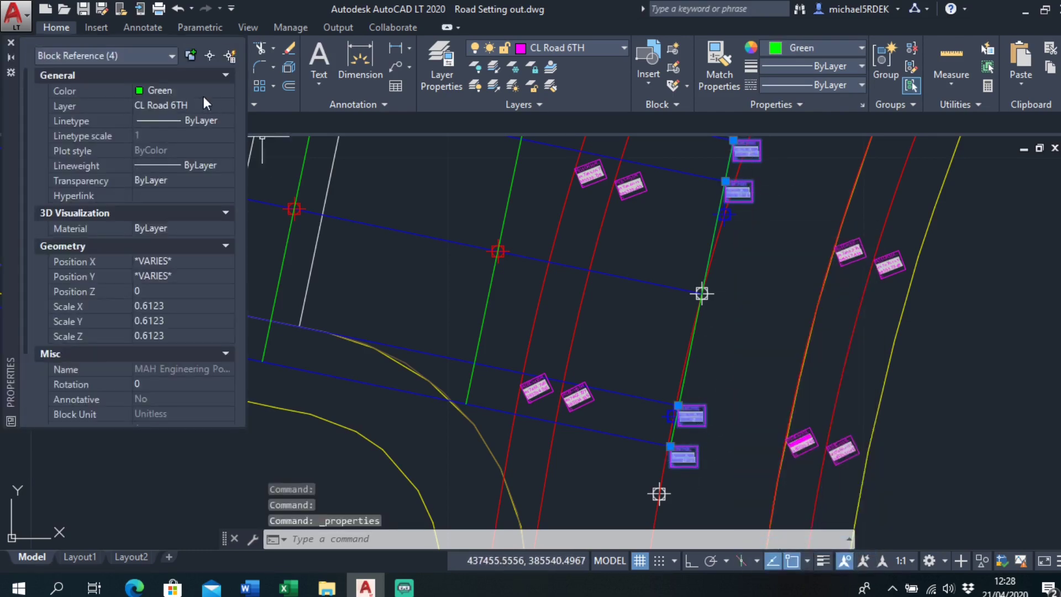
pyautogui.click(203, 89)
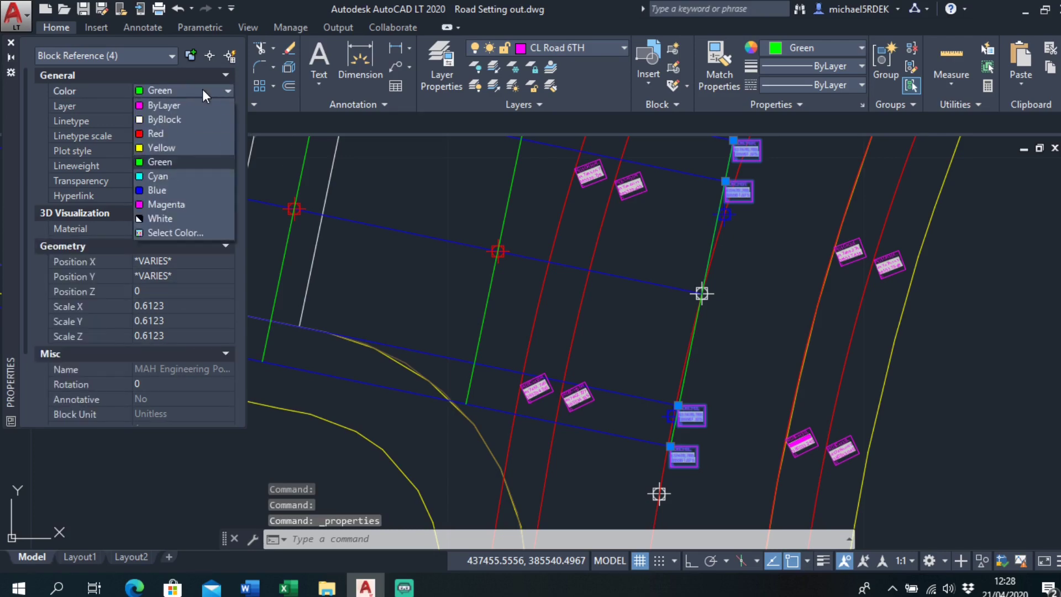
pyautogui.click(182, 162)
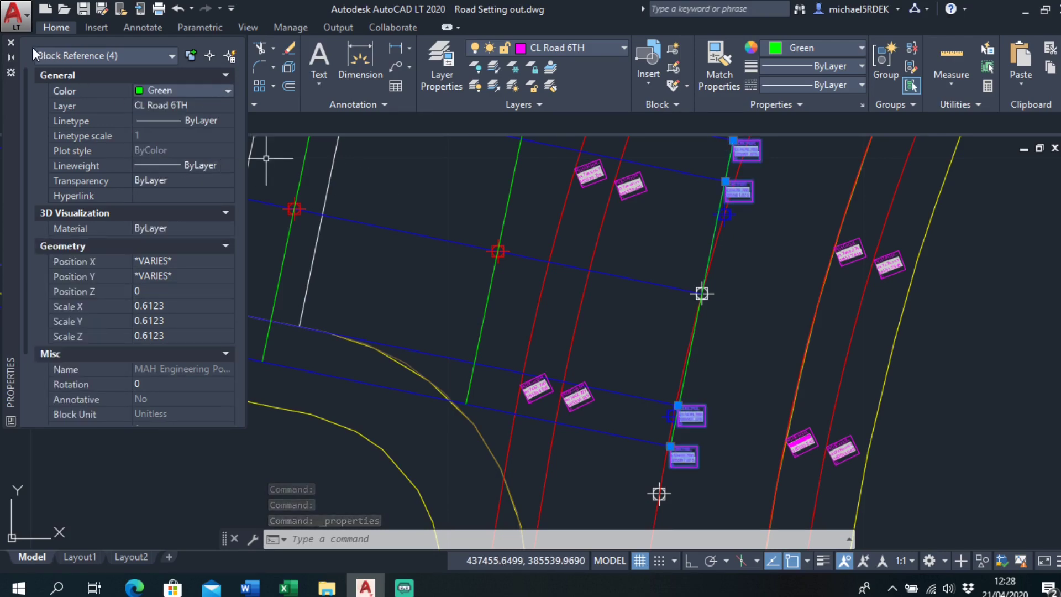
pyautogui.click(11, 43)
pyautogui.press('Escape')
# Step: Create a white layer named rd6 POINTS TO EXPORT and make it the current layer
pyautogui.scroll(-2, 725, 223)
pyautogui.moveTo(725, 222); pyautogui.dragTo(601, 233, button='middle')
pyautogui.scroll(2, 639, 185)
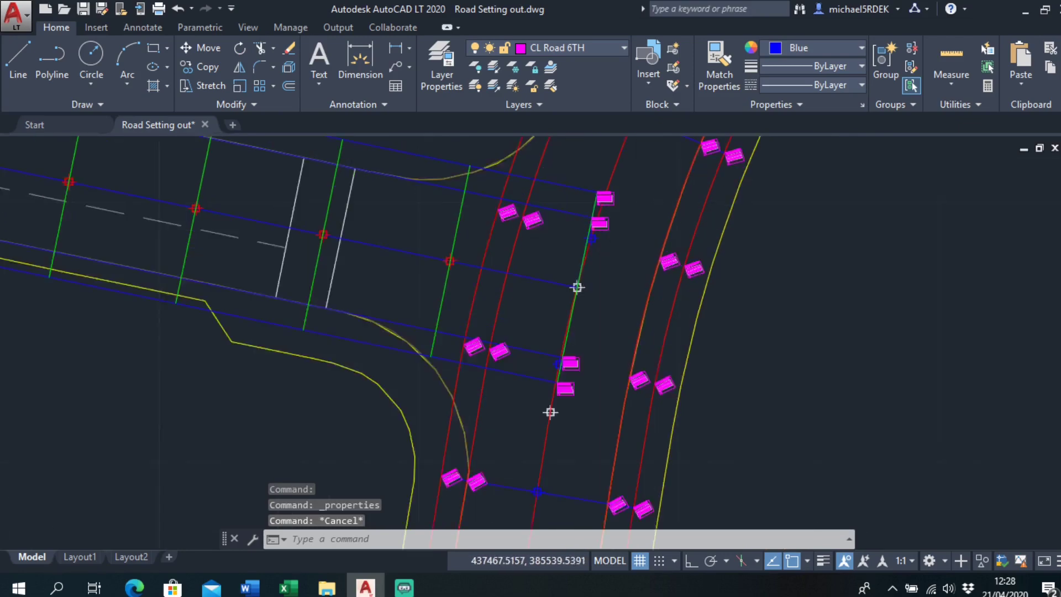
pyautogui.click(441, 77)
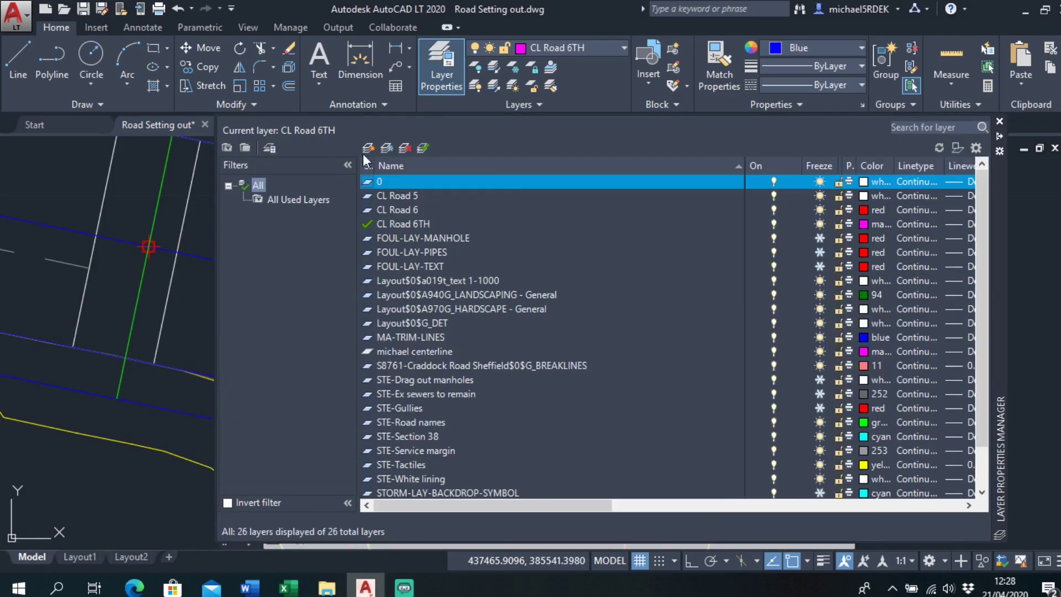
pyautogui.click(369, 148)
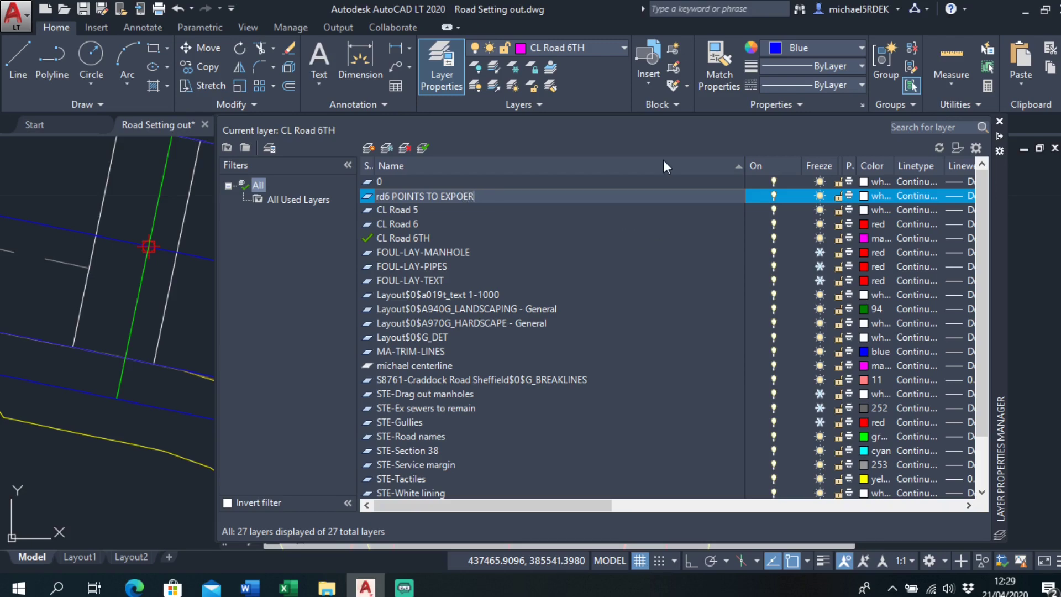
pyautogui.press('BackSpace')
pyautogui.press('BackSpace')
pyautogui.press('Return')
pyautogui.click(863, 197)
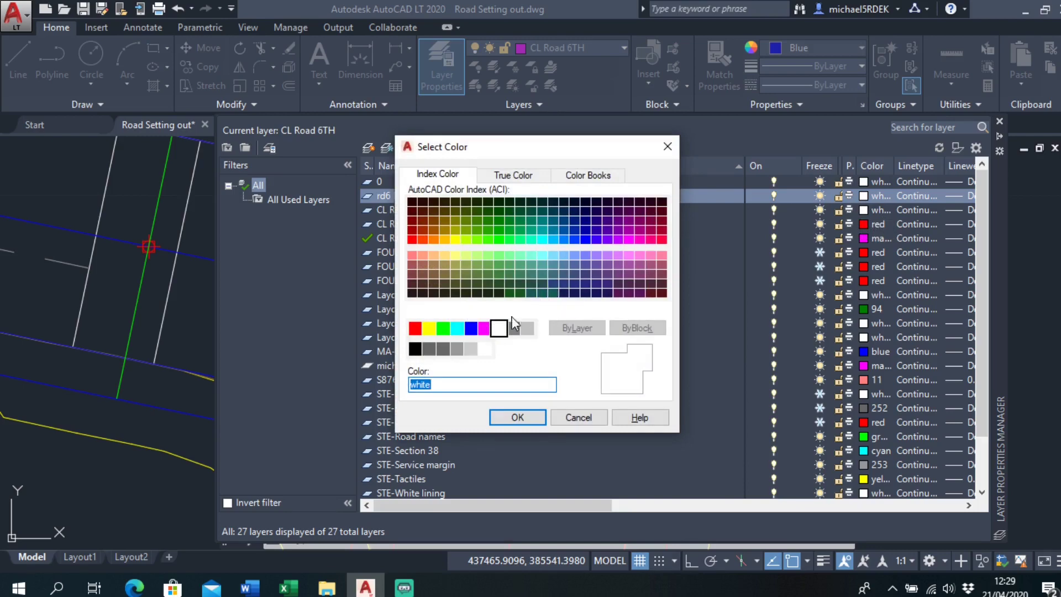
pyautogui.click(517, 419)
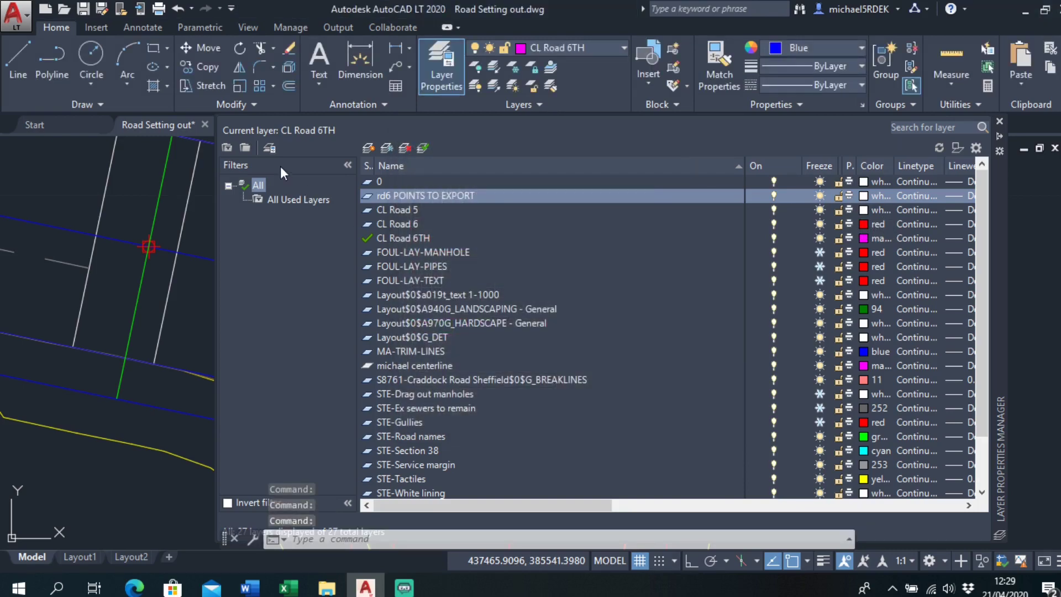
pyautogui.click(425, 147)
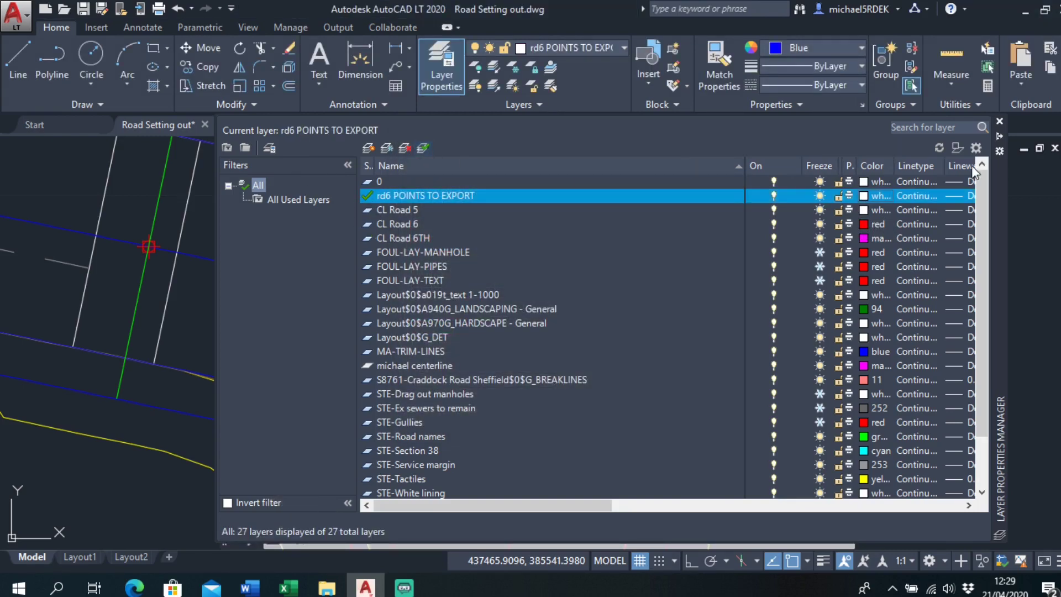
pyautogui.click(999, 121)
# Step: Move the four point blocks at the start of Road 6 onto the rd6 POINTS TO EXPORT layer through their object properties
pyautogui.click(602, 189)
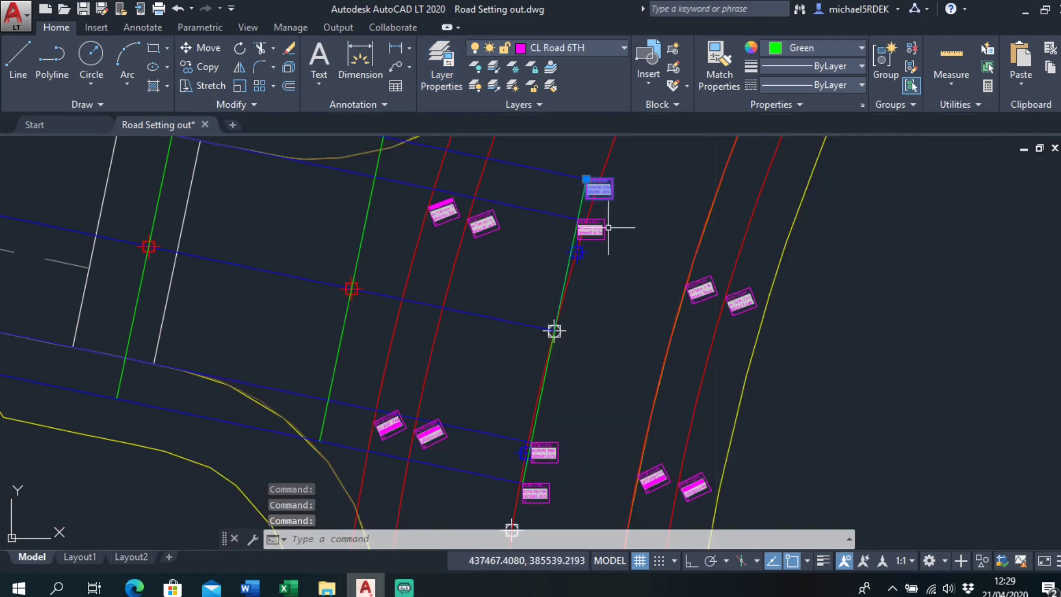
pyautogui.click(602, 232)
pyautogui.moveTo(633, 413); pyautogui.dragTo(679, 293, button='middle')
pyautogui.click(593, 330)
pyautogui.click(591, 372)
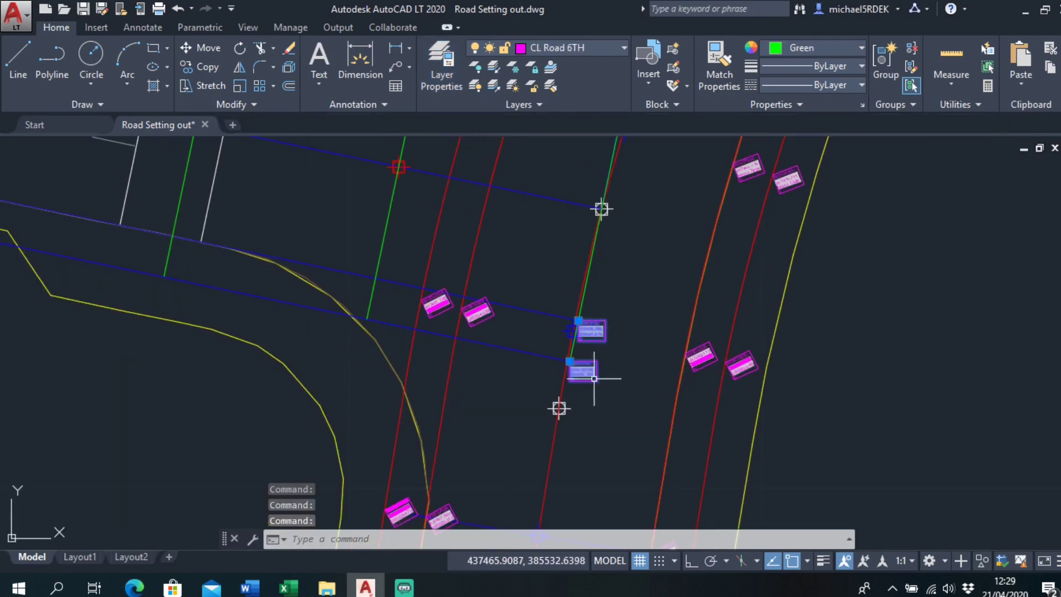
pyautogui.rightClick(658, 243)
pyautogui.click(713, 543)
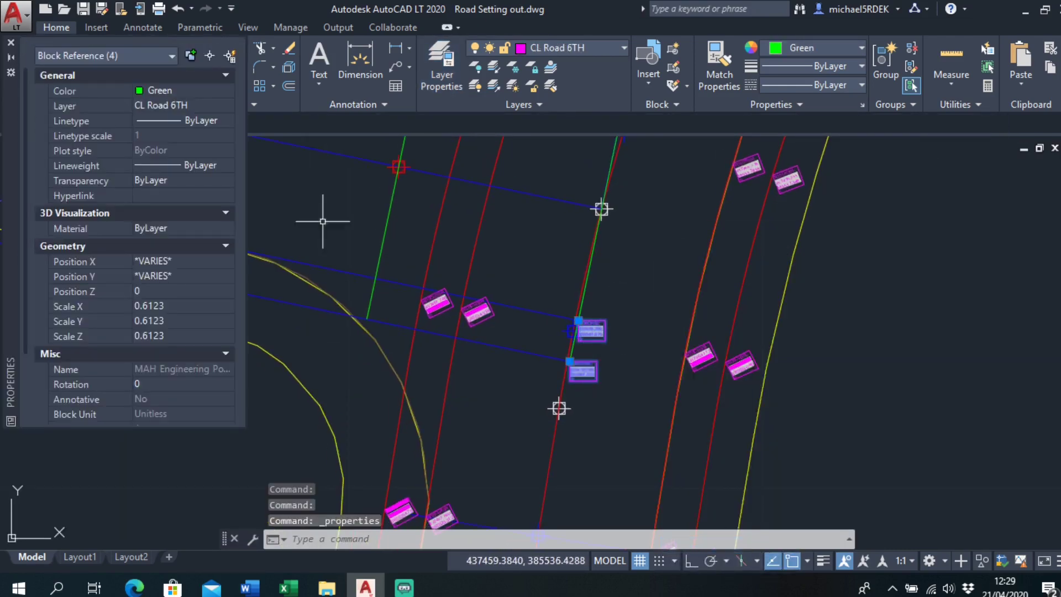
pyautogui.click(197, 105)
pyautogui.click(196, 105)
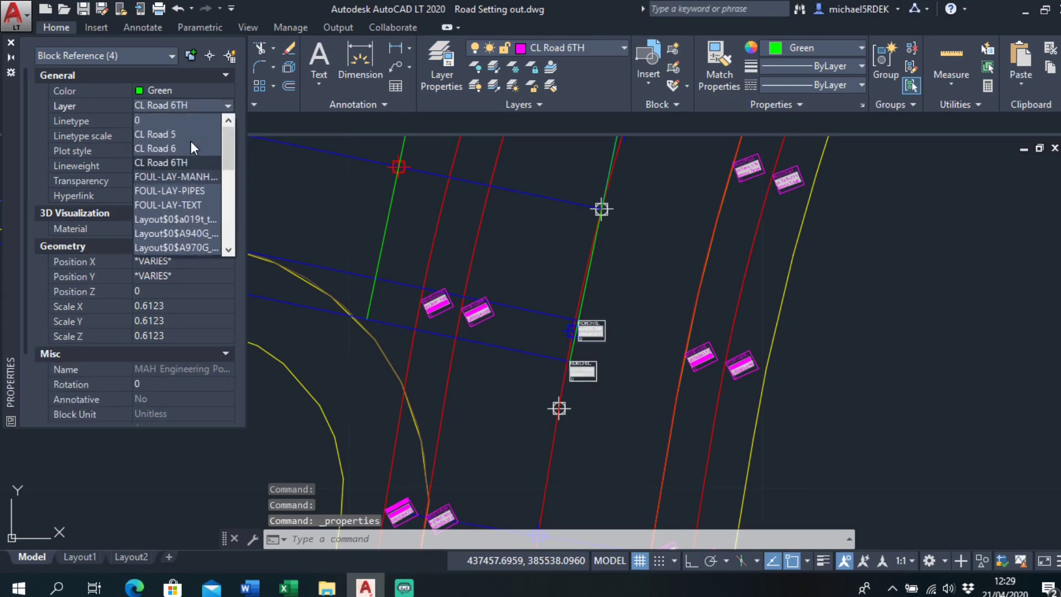
pyautogui.press('r')
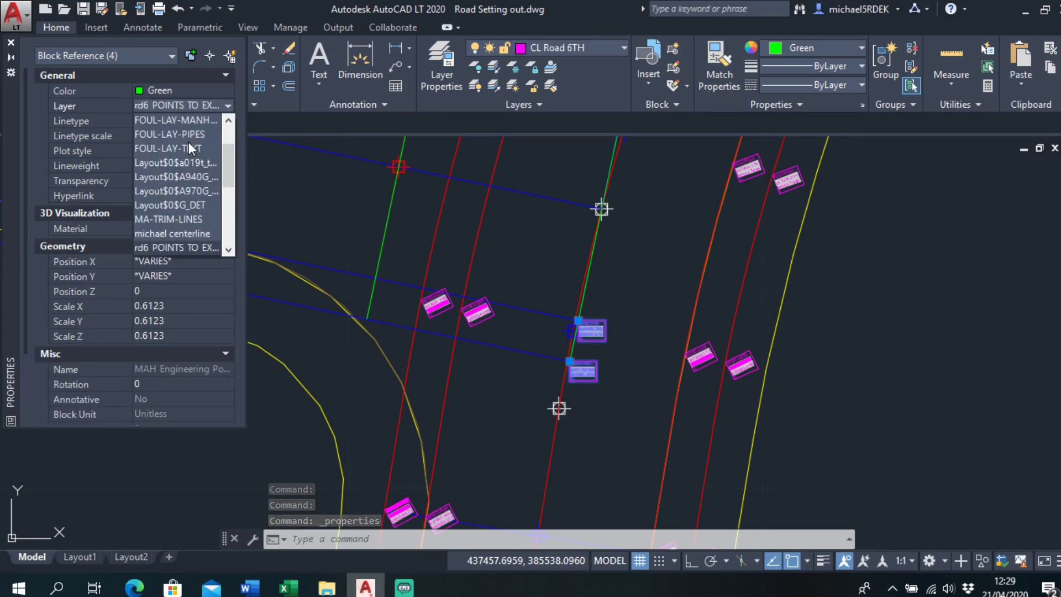
pyautogui.scroll(-2, 185, 151)
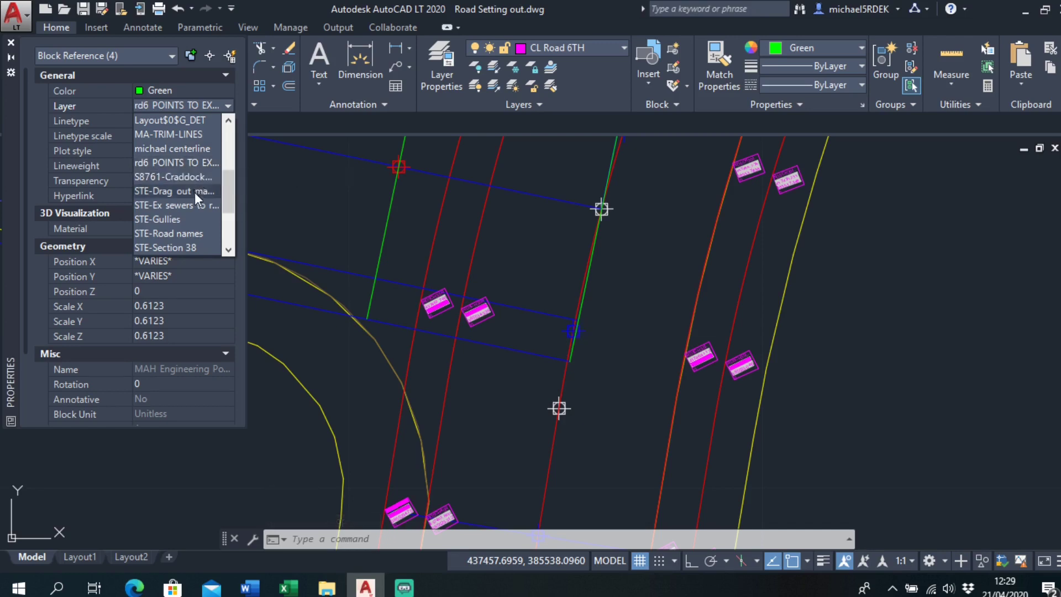
pyautogui.click(200, 104)
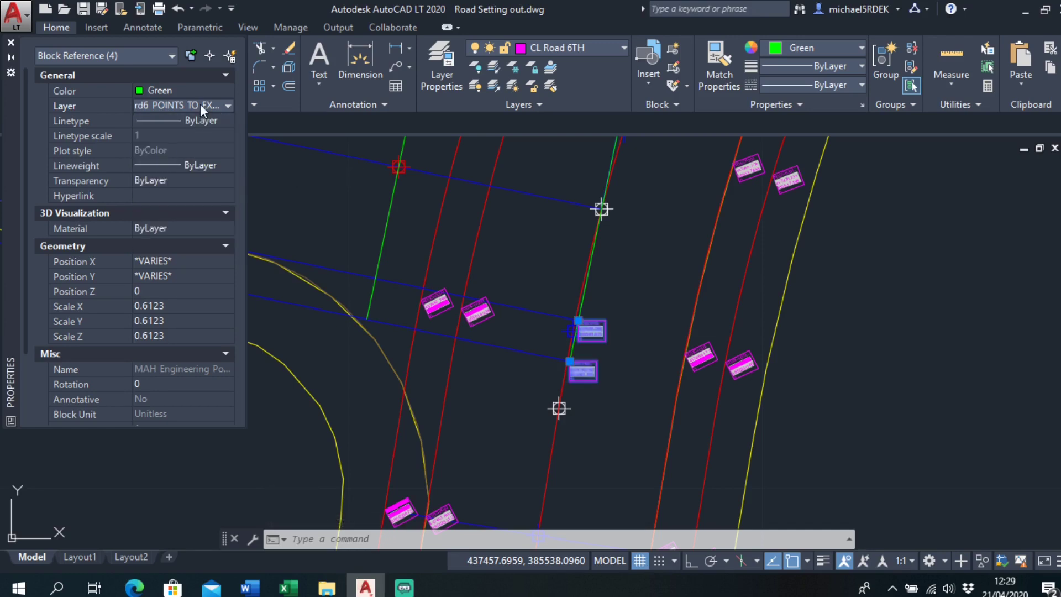
pyautogui.click(208, 106)
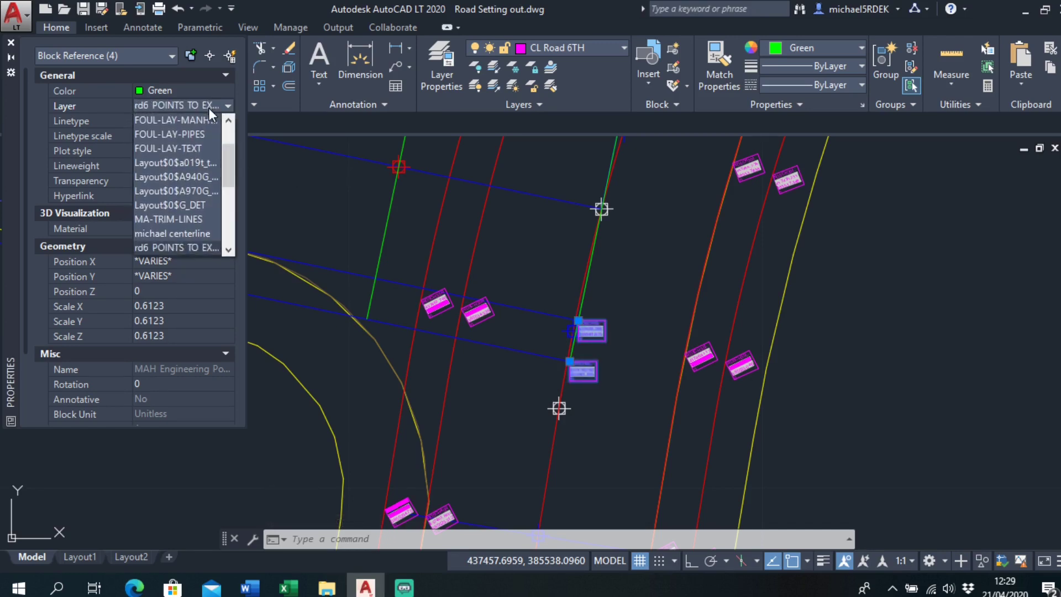
pyautogui.click(190, 244)
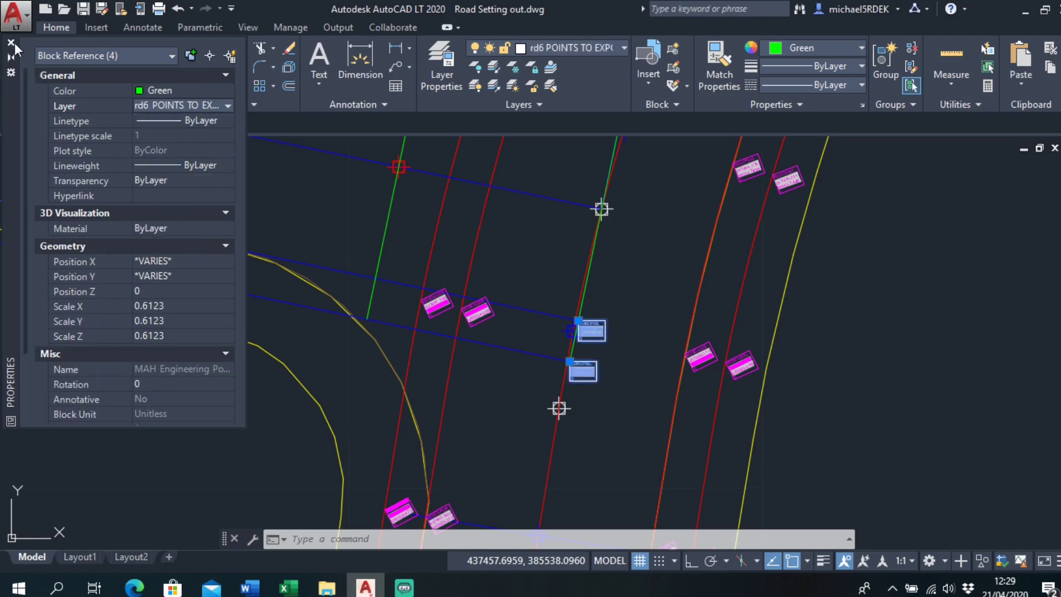
pyautogui.click(10, 42)
pyautogui.press('Escape')
pyautogui.scroll(-4, 607, 310)
pyautogui.scroll(3, 590, 215)
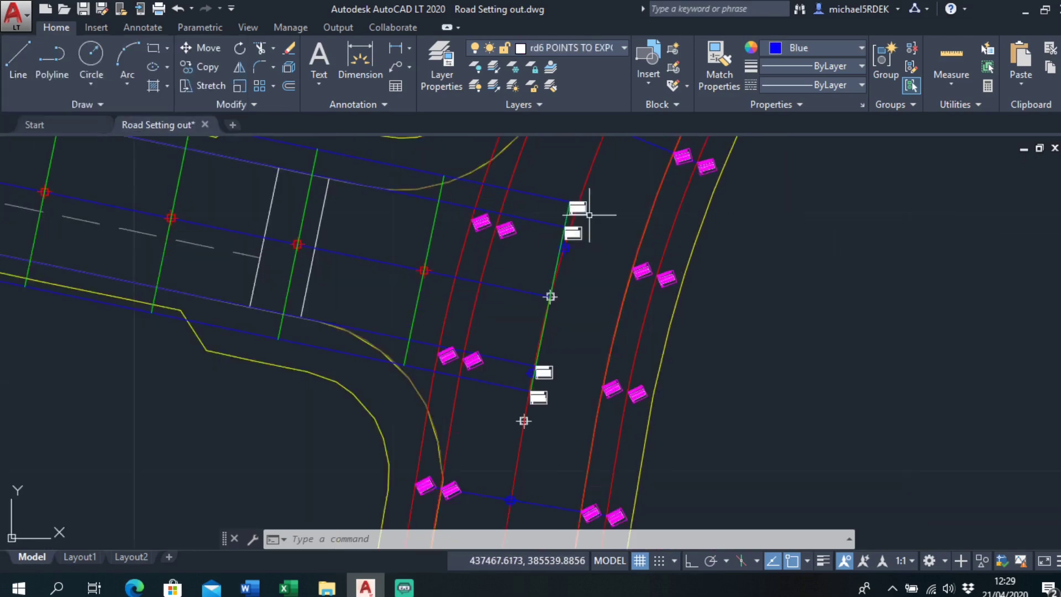
pyautogui.scroll(4, 589, 215)
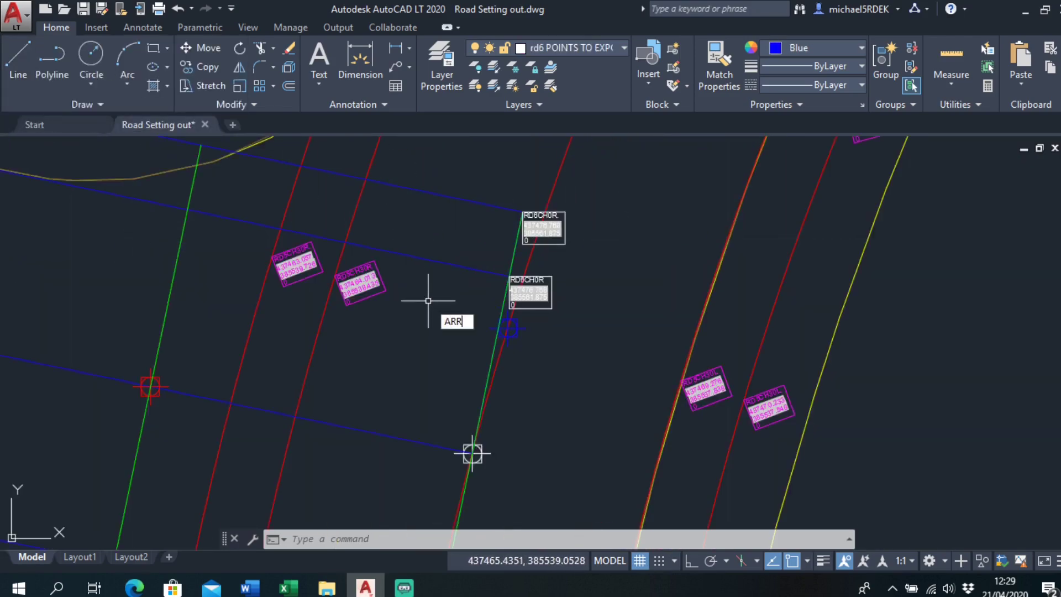
# Step: Array the Road 6 start blocks along the road centreline with a path array at 5 m item spacing
pyautogui.write('AYPATH')
pyautogui.press('Return')
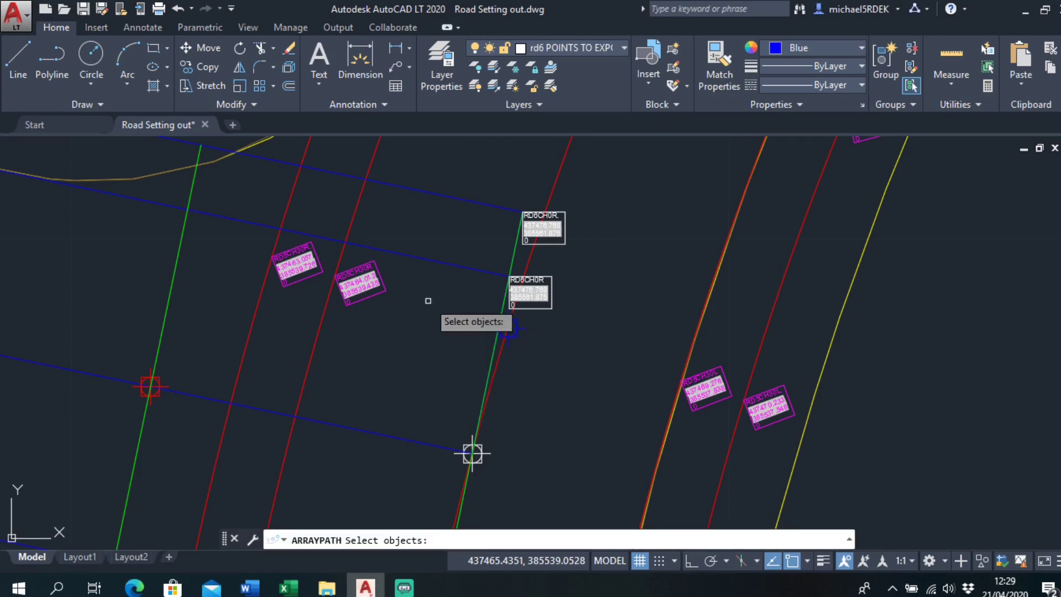
pyautogui.click(541, 309)
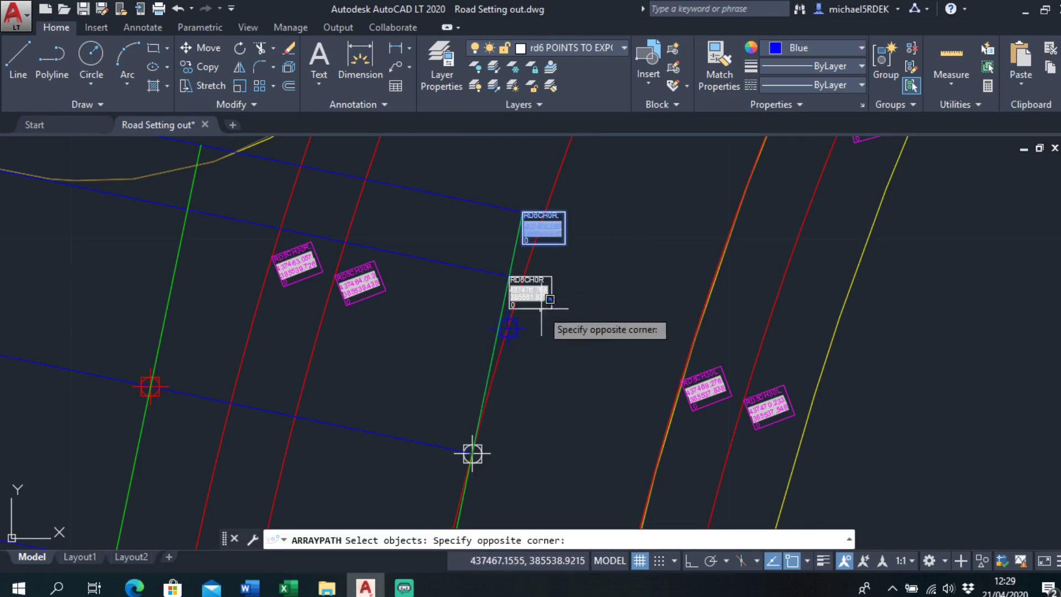
pyautogui.click(531, 289)
pyautogui.scroll(-4, 530, 288)
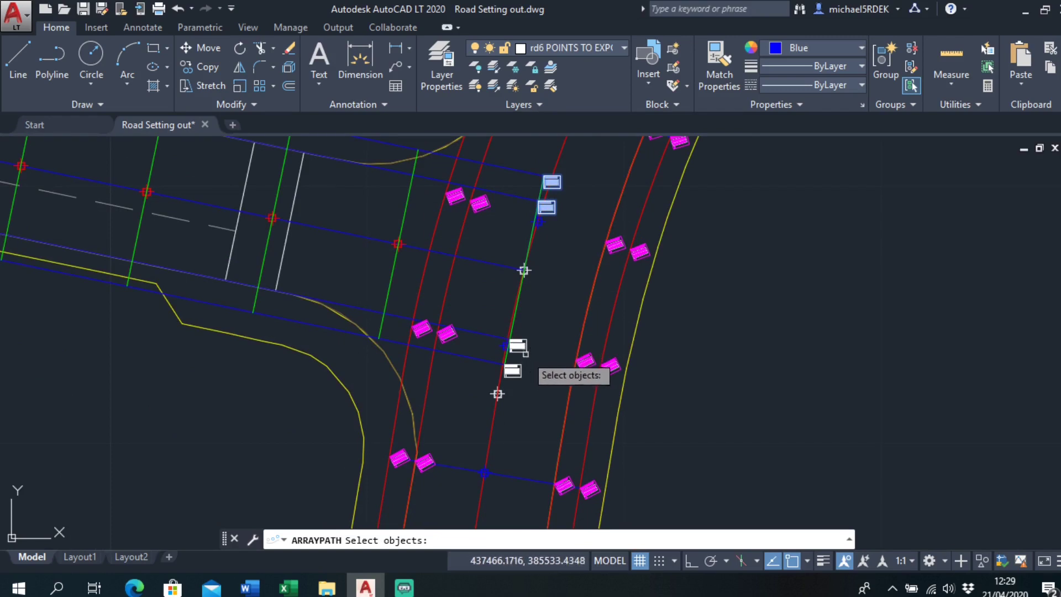
pyautogui.press('Return')
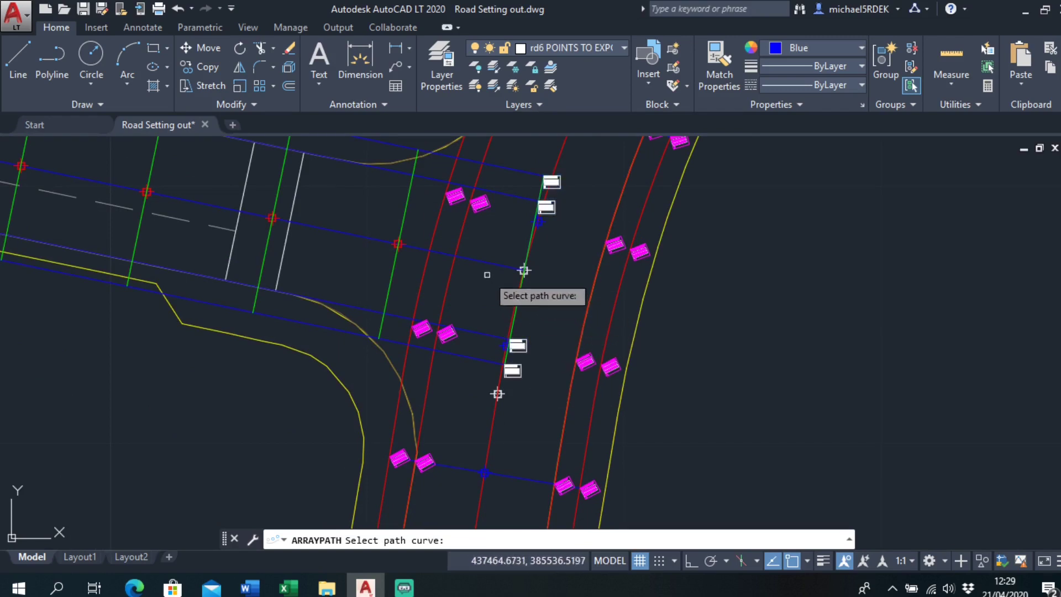
pyautogui.scroll(2, 530, 269)
pyautogui.click(537, 269)
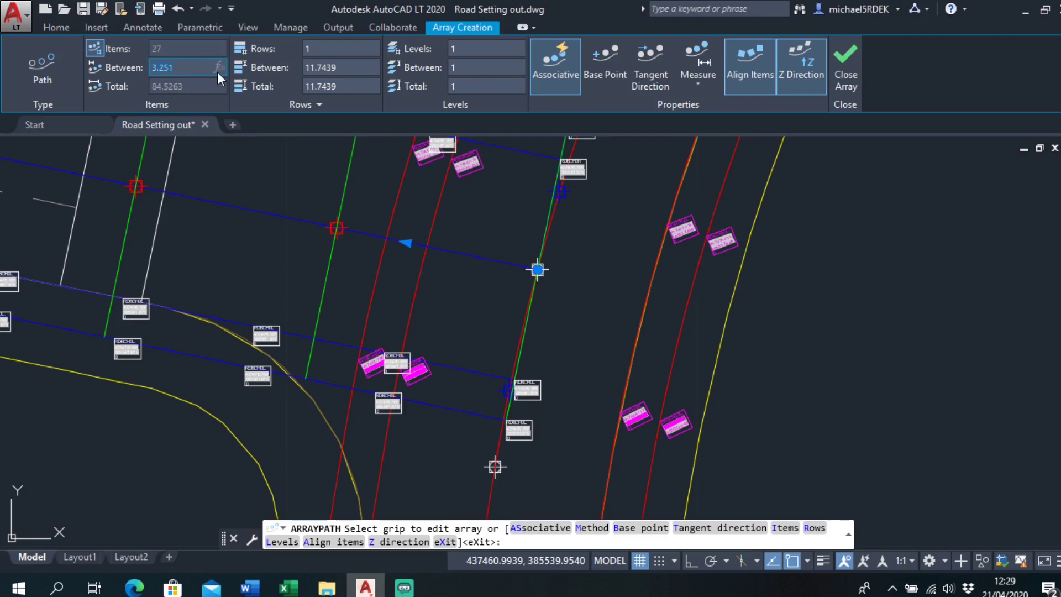
pyautogui.write('5')
pyautogui.click(844, 66)
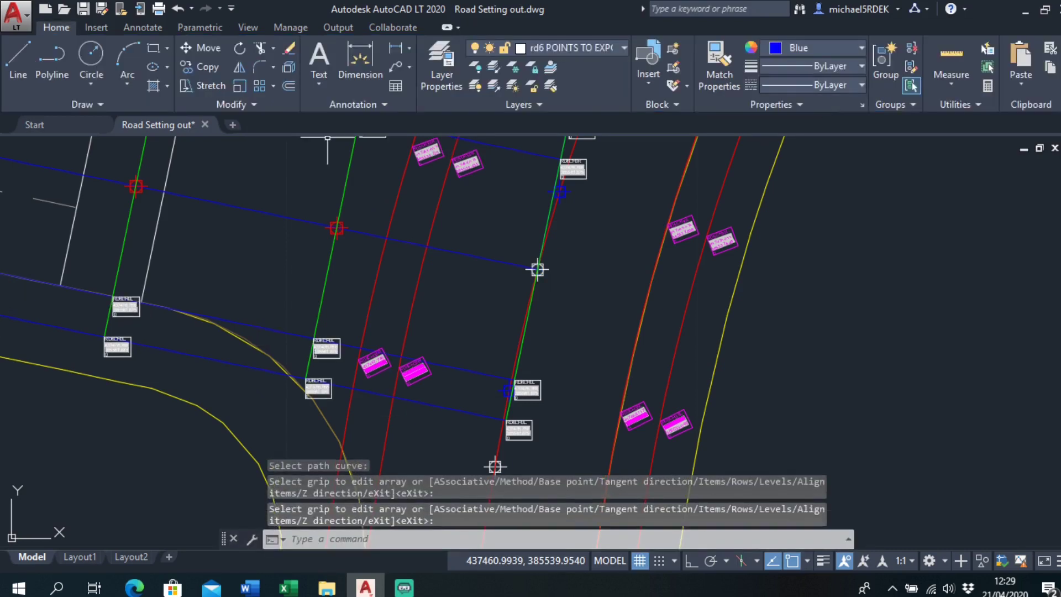
# Step: Explode the Road 6 path array into individual point blocks
pyautogui.click(315, 350)
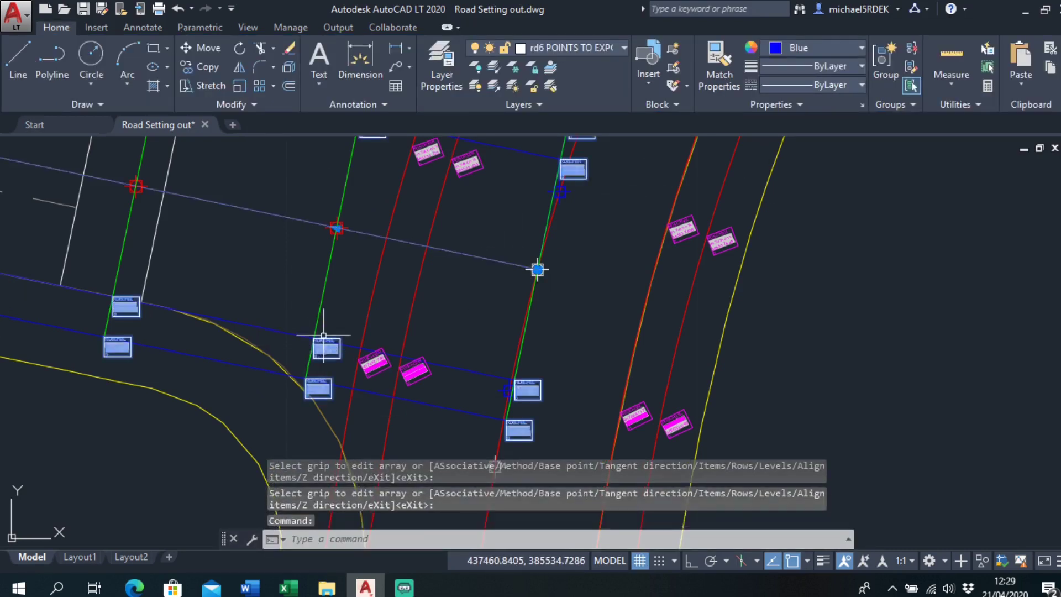
pyautogui.click(58, 29)
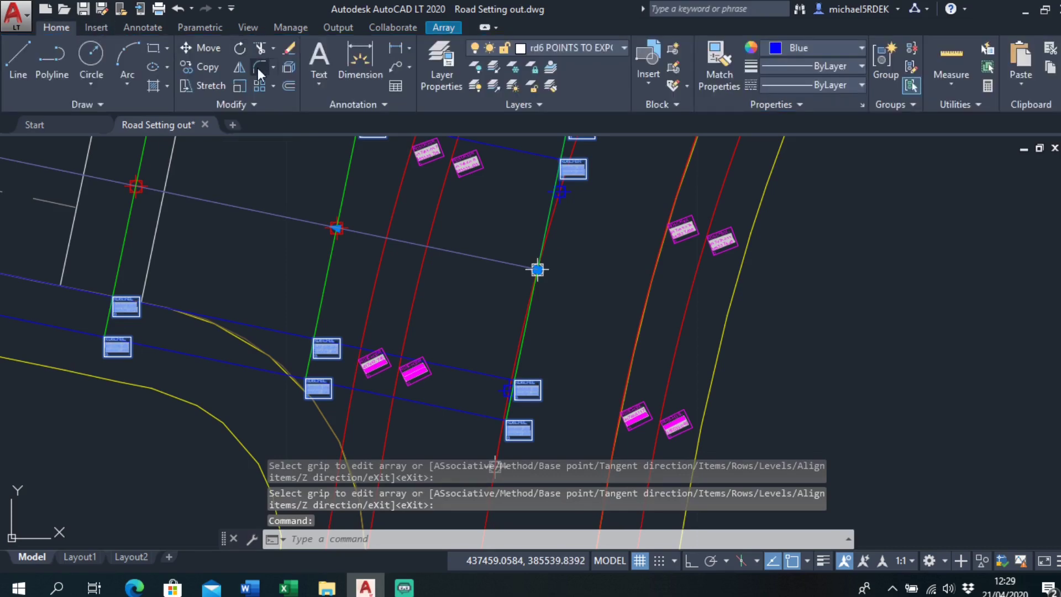
pyautogui.click(288, 69)
# Step: Examine how the arrayed blocks' insertion corners line up with the chainage cross lines and offset lines along Road 6
pyautogui.scroll(-3, 344, 270)
pyautogui.scroll(-4, 486, 359)
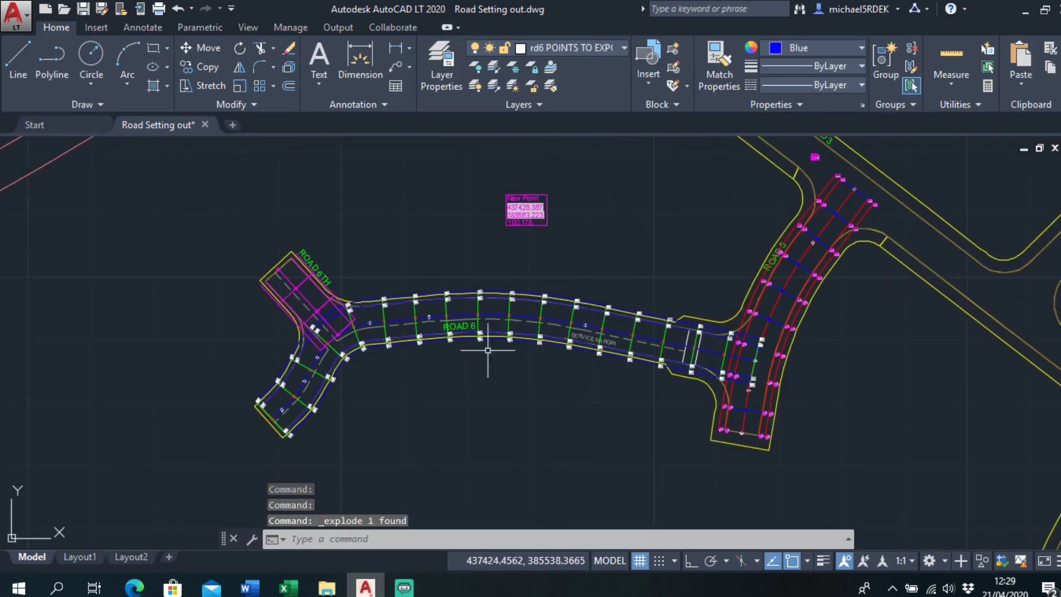
pyautogui.scroll(7, 356, 272)
pyautogui.scroll(10, 375, 328)
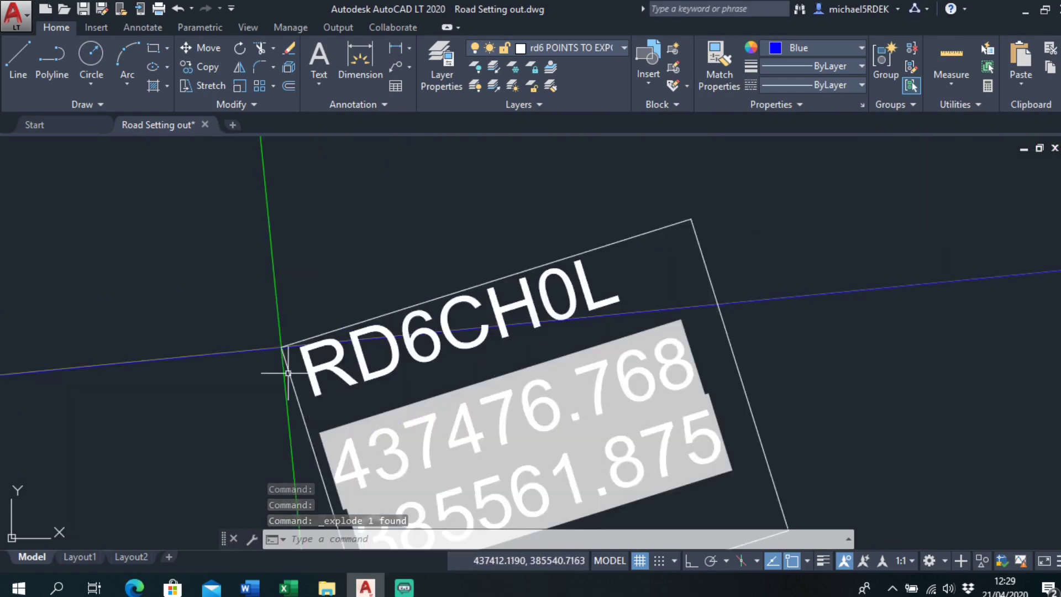
pyautogui.scroll(4, 474, 303)
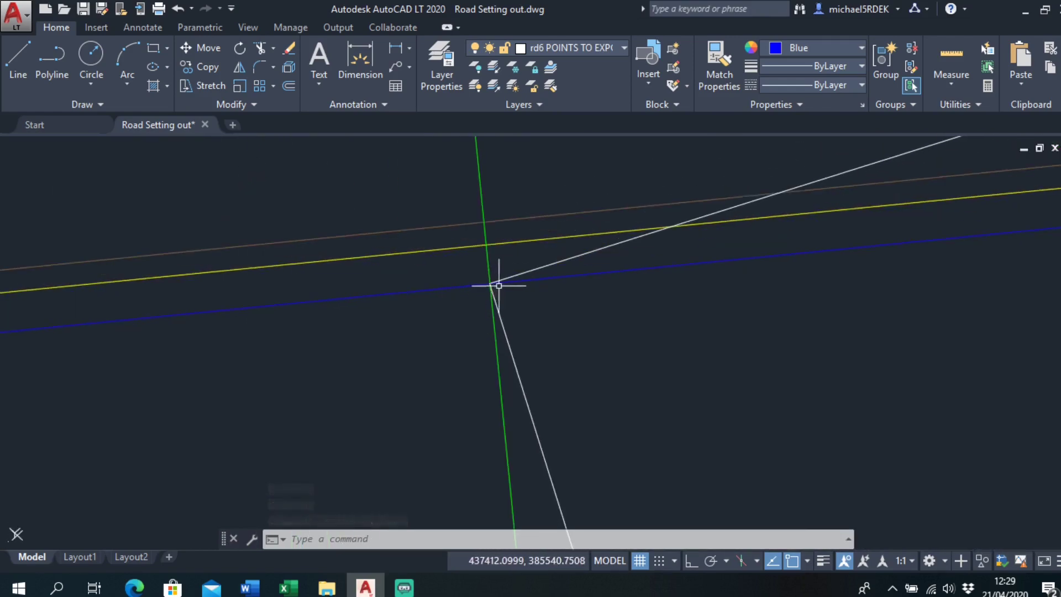
pyautogui.scroll(-12, 471, 301)
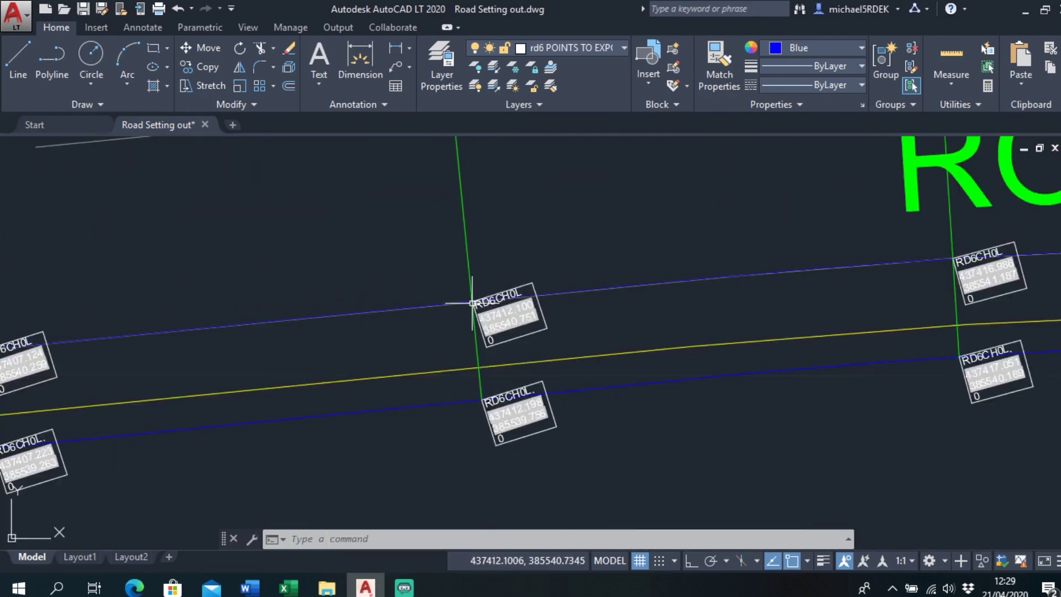
pyautogui.scroll(10, 479, 393)
pyautogui.scroll(-4, 381, 324)
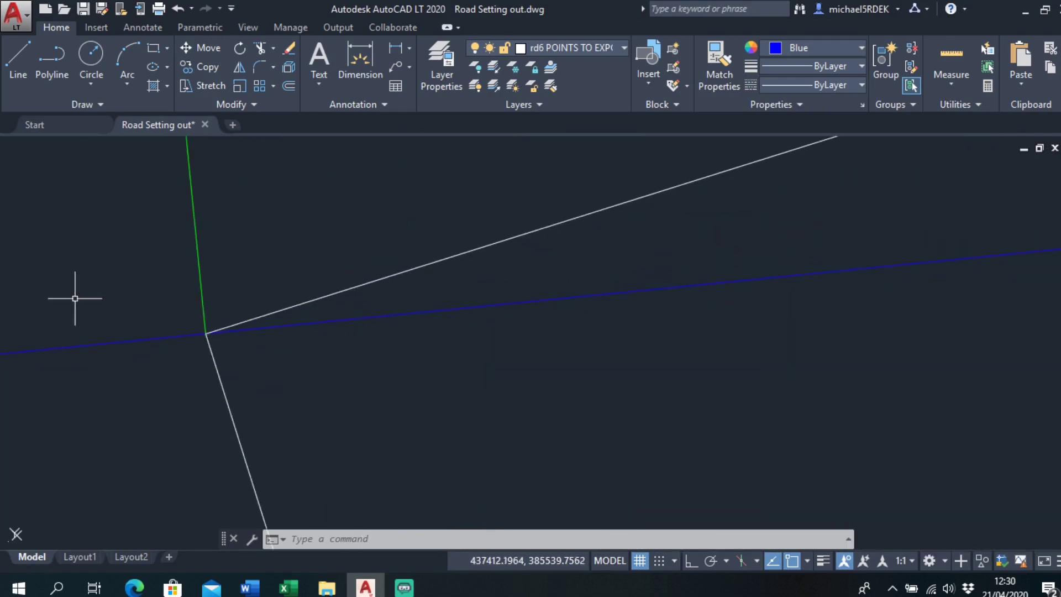
pyautogui.scroll(4, 166, 326)
pyautogui.scroll(-5, 166, 329)
pyautogui.scroll(-3, 152, 351)
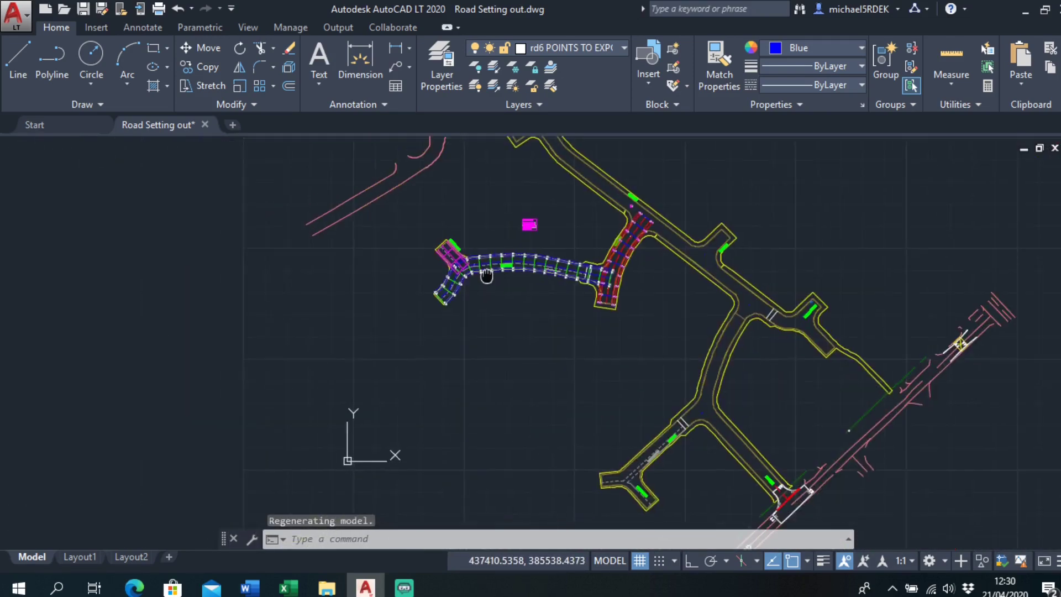
pyautogui.scroll(10, 464, 221)
pyautogui.scroll(8, 464, 204)
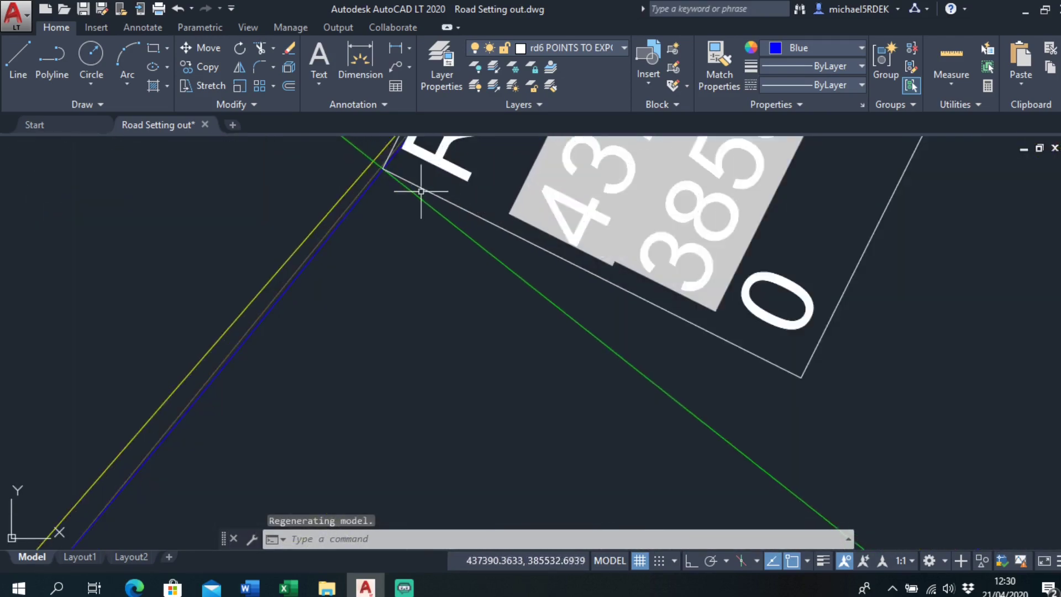
pyautogui.scroll(-8, 415, 279)
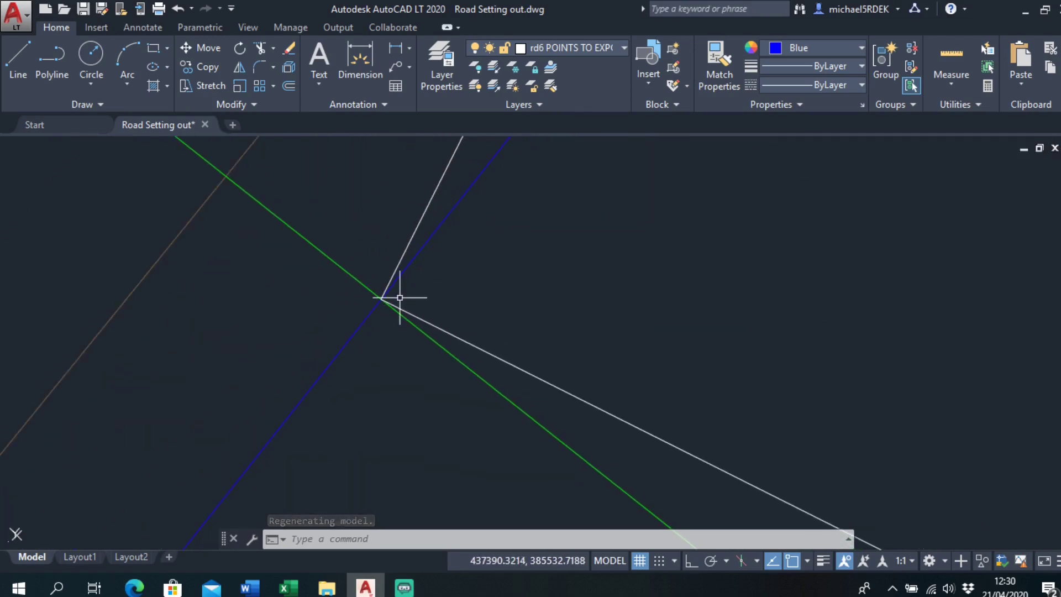
pyautogui.moveTo(365, 289); pyautogui.dragTo(324, 276, button='middle')
pyautogui.scroll(8, 326, 274)
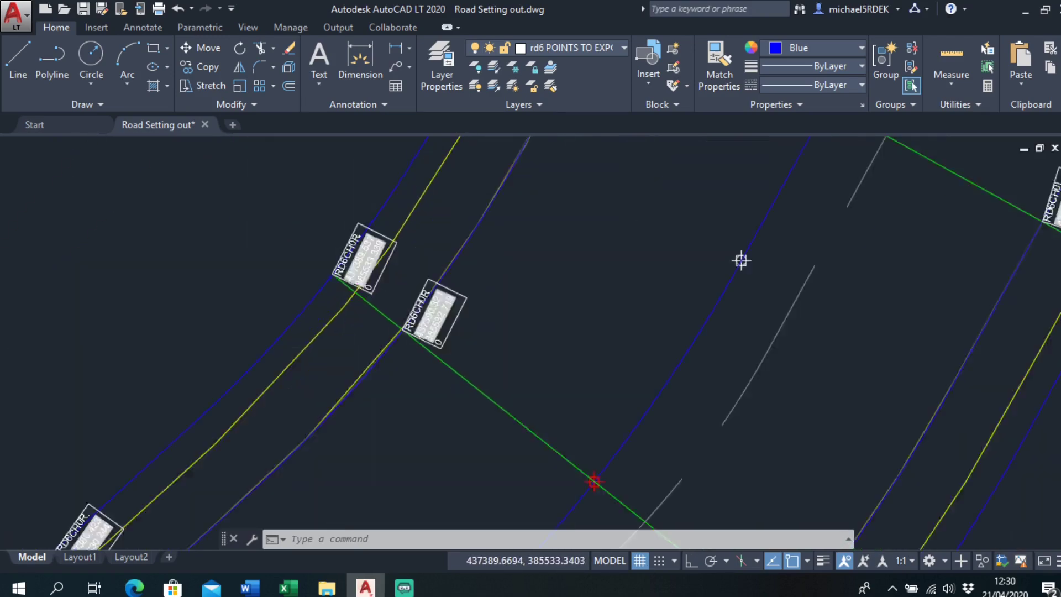
# Step: Examine the last blocks at the far end of Road 6 against the final cross line and the kerb line ends
pyautogui.scroll(-8, 343, 271)
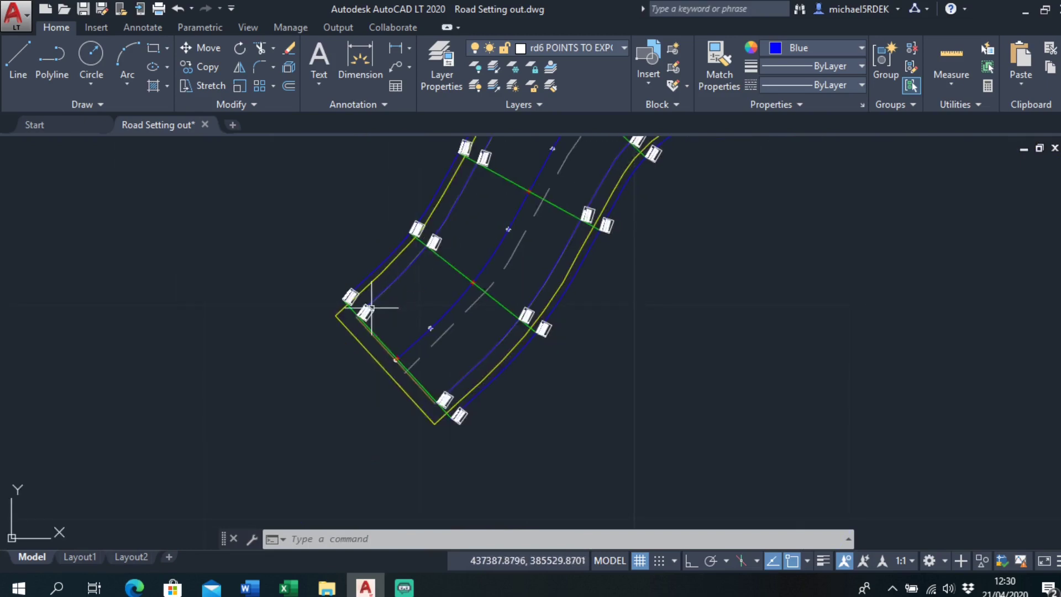
pyautogui.scroll(2, 351, 311)
pyautogui.scroll(2, 357, 351)
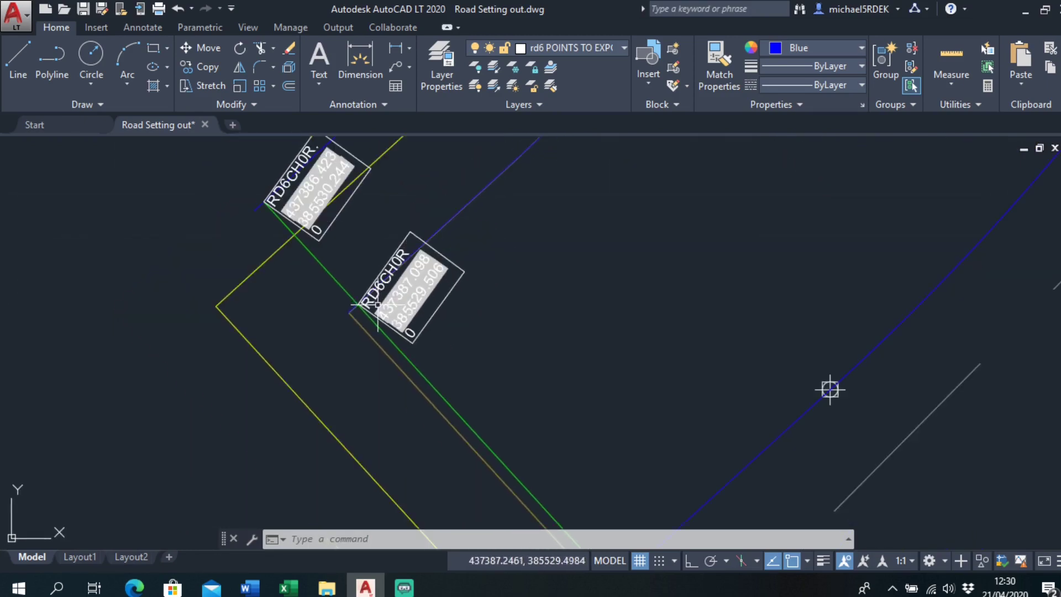
pyautogui.scroll(-2, 398, 260)
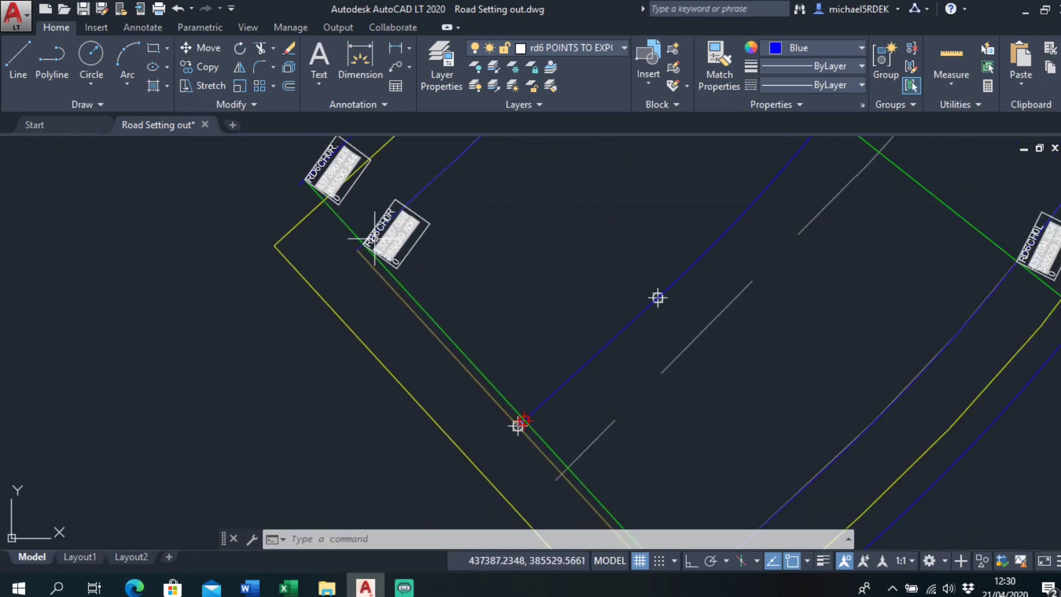
pyautogui.moveTo(407, 291); pyautogui.dragTo(367, 254, button='middle')
pyautogui.moveTo(455, 362); pyautogui.dragTo(484, 404, button='middle')
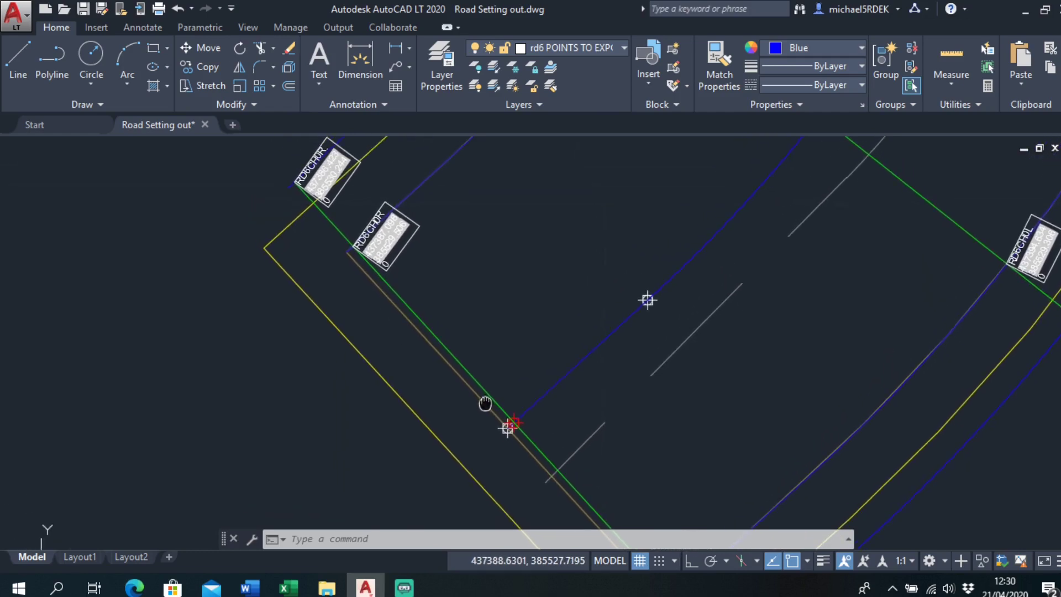
pyautogui.scroll(2, 363, 269)
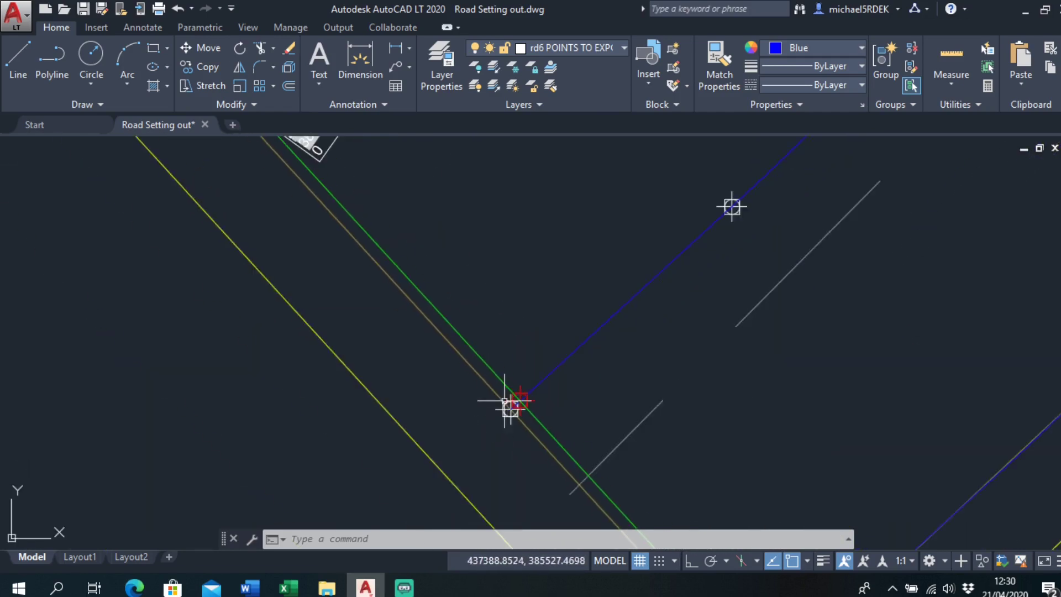
pyautogui.scroll(-4, 504, 402)
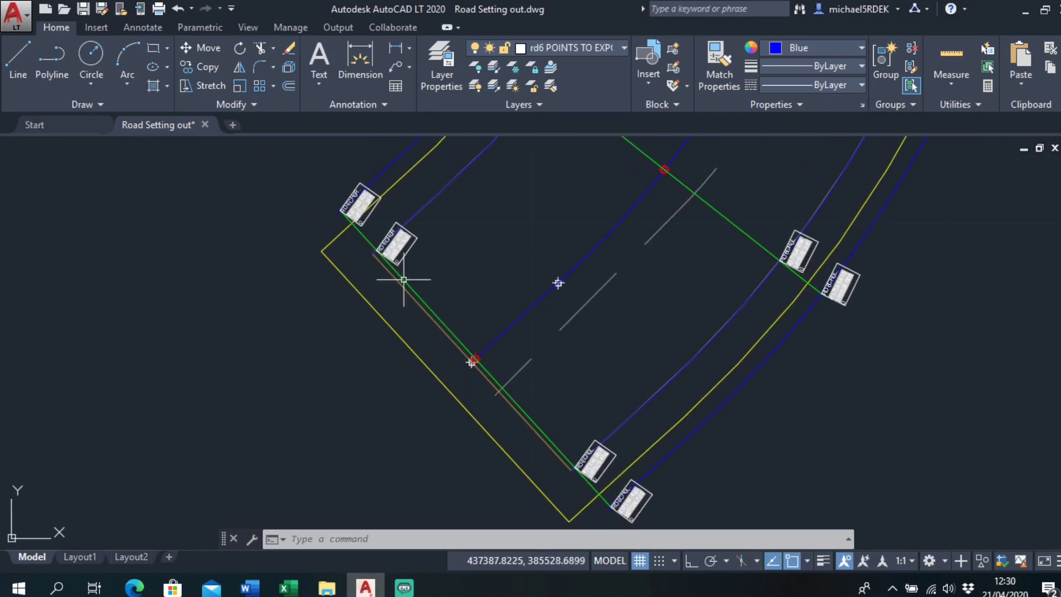
pyautogui.scroll(3, 343, 211)
pyautogui.scroll(5, 428, 340)
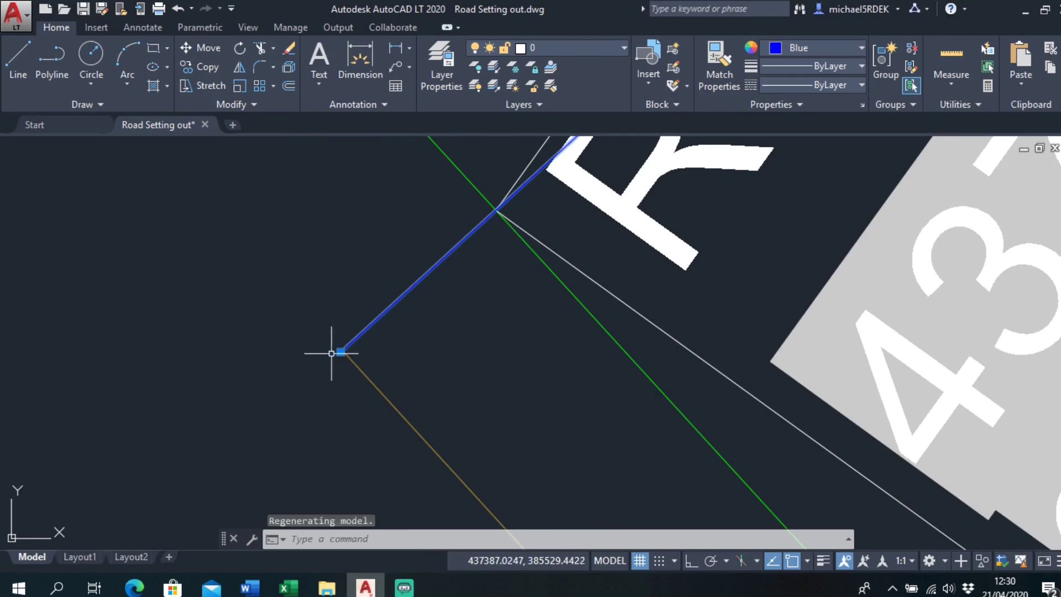
pyautogui.scroll(-3, 331, 353)
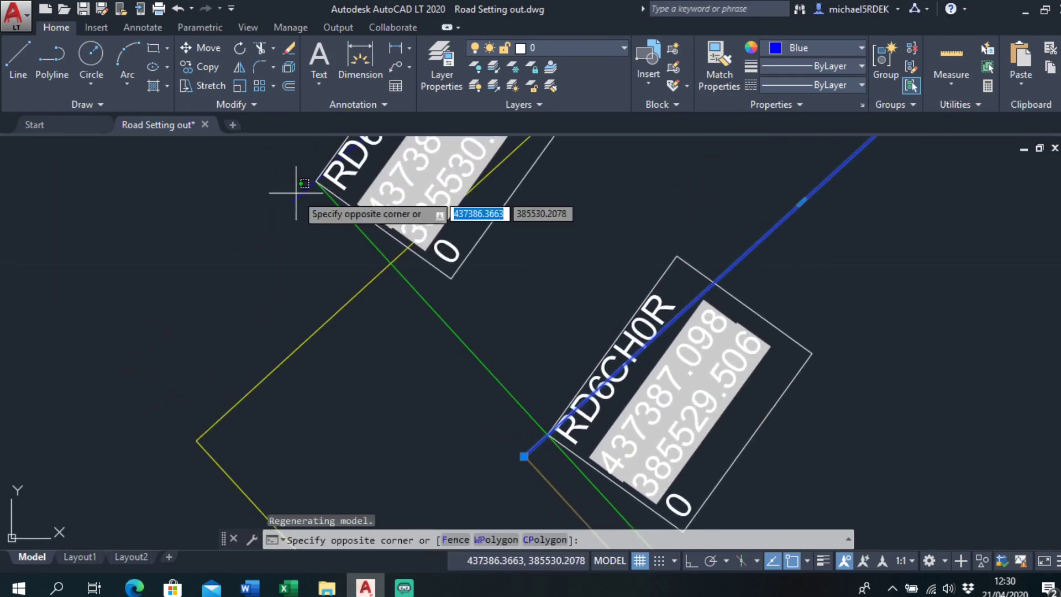
pyautogui.scroll(-3, 297, 200)
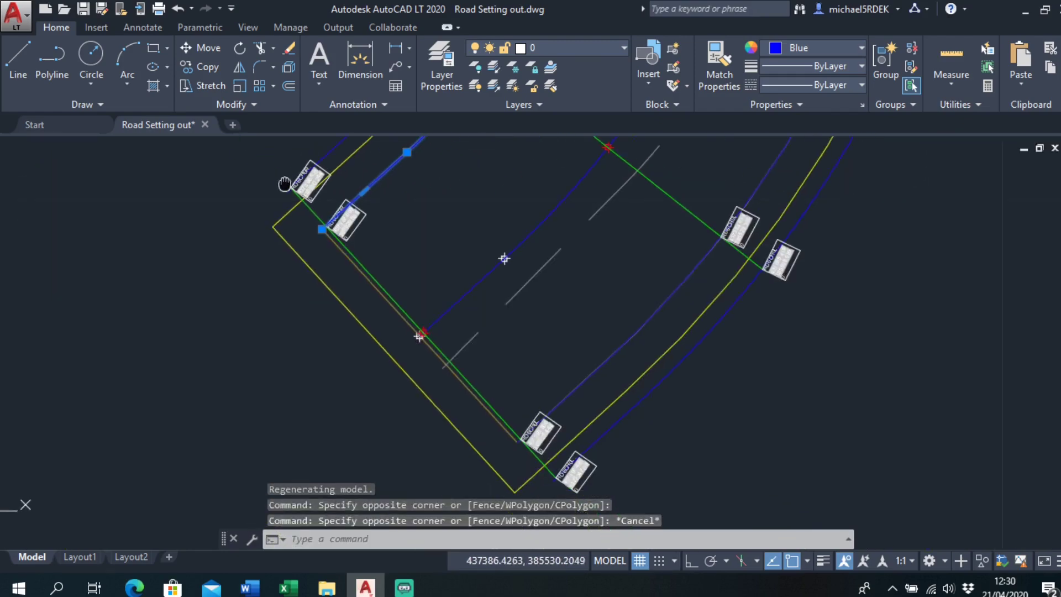
pyautogui.press('Escape')
pyautogui.scroll(-2, 386, 232)
pyautogui.moveTo(416, 260)
pyautogui.mouseDown(button='middle')
pyautogui.moveTo(530, 294)
pyautogui.moveTo(284, 410)
pyautogui.moveTo(491, 343)
pyautogui.mouseUp(button='middle')
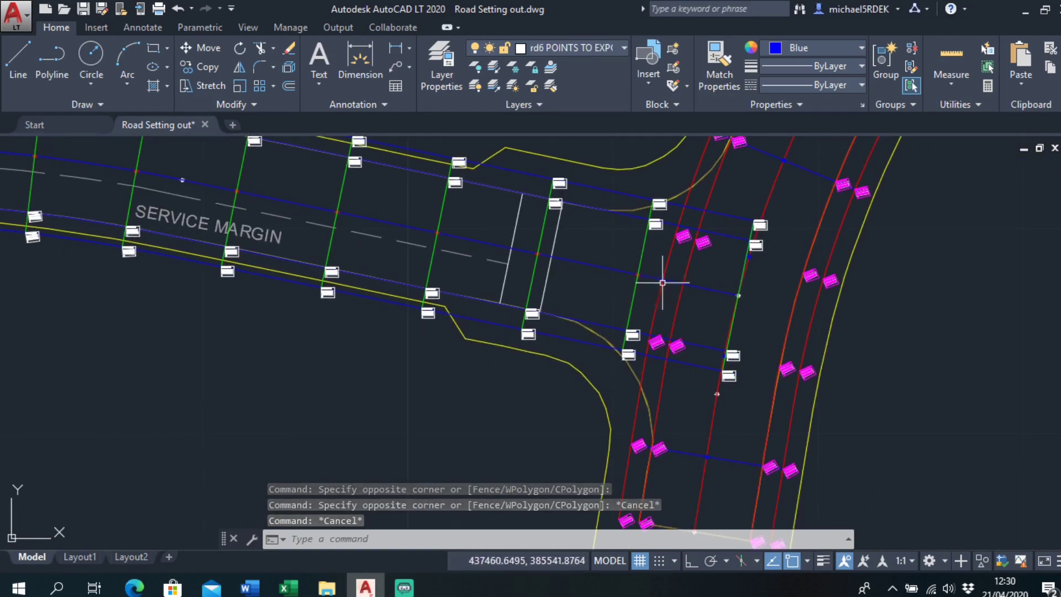
# Step: Change the chainage to 10 in the TEXT attributes of the outer and inner right-side blocks, giving RD6CH10R. and RD6CH10R labels
pyautogui.scroll(6, 765, 226)
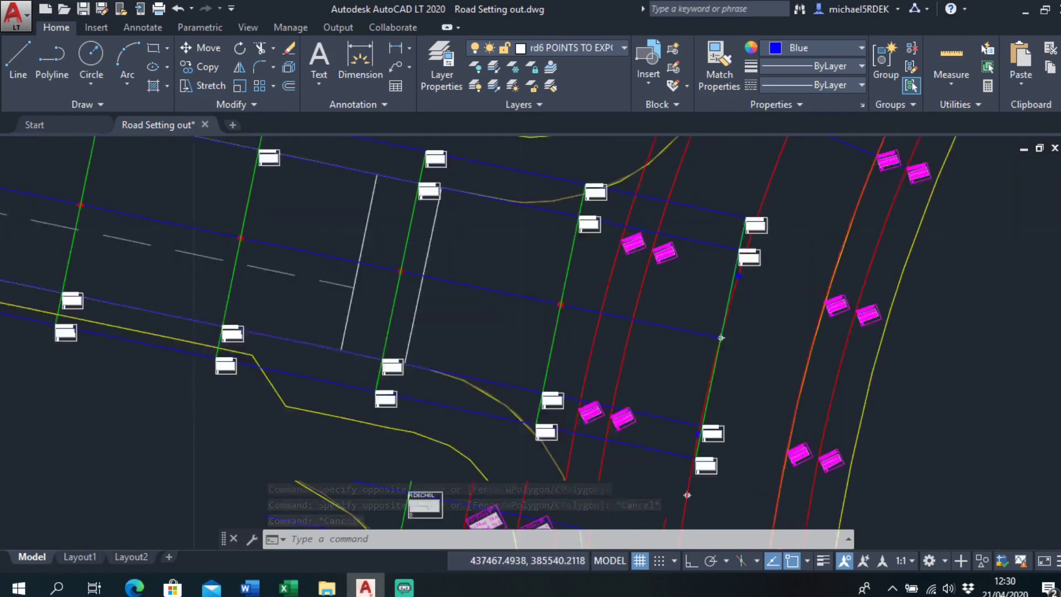
pyautogui.moveTo(502, 205); pyautogui.dragTo(680, 318, button='middle')
pyautogui.moveTo(103, 152); pyautogui.dragTo(478, 206, button='middle')
pyautogui.scroll(2, 478, 206)
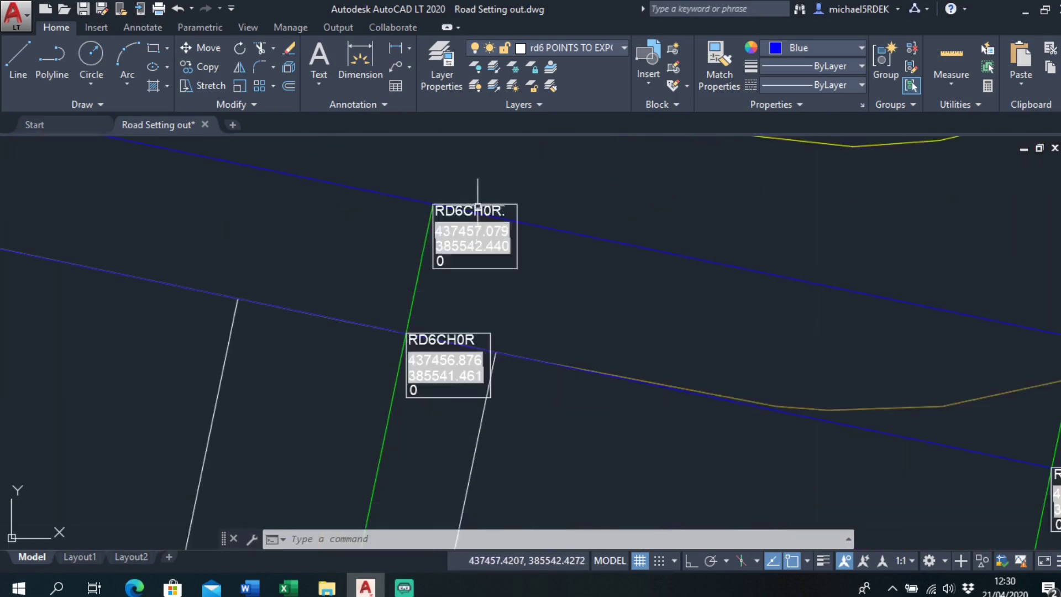
pyautogui.doubleClick(484, 211)
pyautogui.click(859, 443)
pyautogui.write('1')
pyautogui.doubleClick(459, 346)
pyautogui.write('1')
# Step: Relabel the inner and outer left-side blocks on the chainage 10 cross line with chainage 10 in place of 0
pyautogui.moveTo(476, 439); pyautogui.dragTo(544, 182, button='middle')
pyautogui.scroll(5, 548, 376)
pyautogui.doubleClick(574, 359)
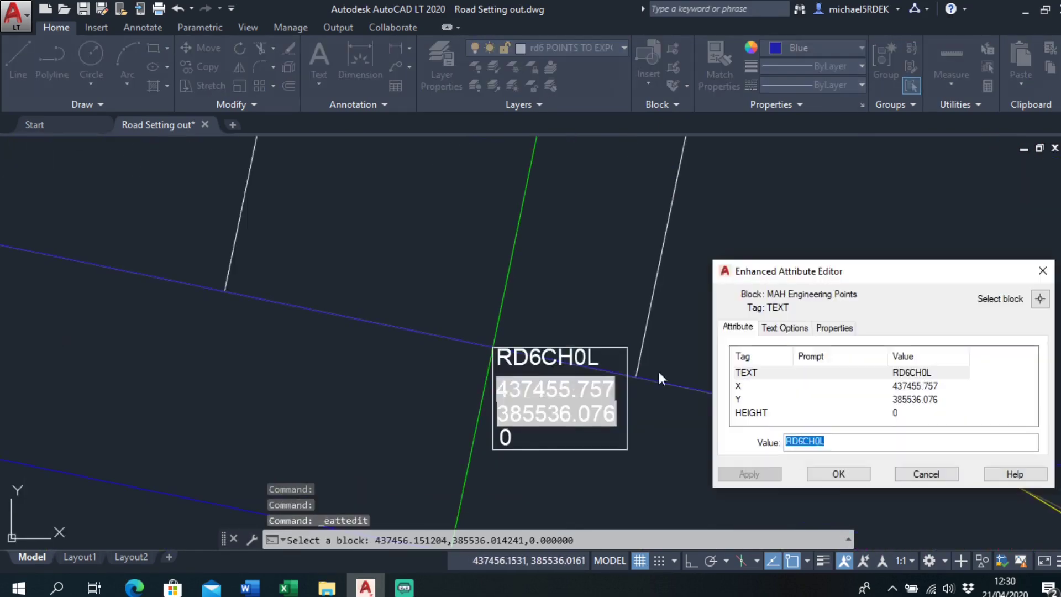
pyautogui.click(807, 443)
pyautogui.write('1')
pyautogui.doubleClick(605, 322)
pyautogui.click(809, 442)
pyautogui.write('1')
# Step: Set the chainage to 15 in the TEXT attributes of the outer and inner left-side blocks on the next Road 6 cross line
pyautogui.doubleClick(427, 338)
pyautogui.click(817, 443)
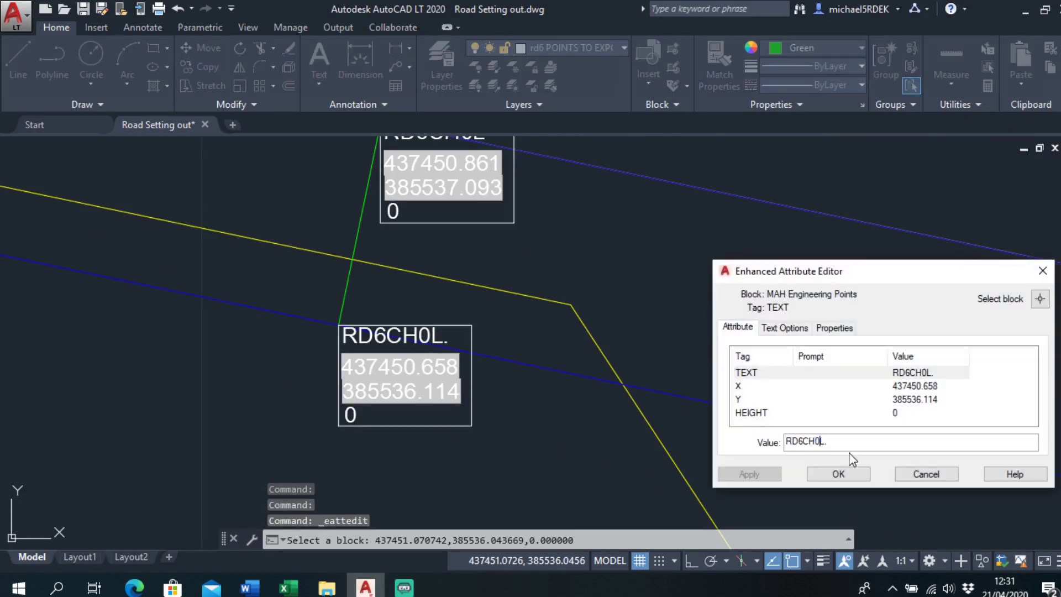
pyautogui.write('15')
pyautogui.click(839, 474)
pyautogui.moveTo(481, 166); pyautogui.dragTo(551, 291, button='middle')
pyautogui.doubleClick(544, 260)
pyautogui.write('15')
pyautogui.click(838, 473)
# Step: Relabel the inner and outer right-side blocks on the same cross line with chainage 15
pyautogui.doubleClick(580, 266)
pyautogui.click(819, 442)
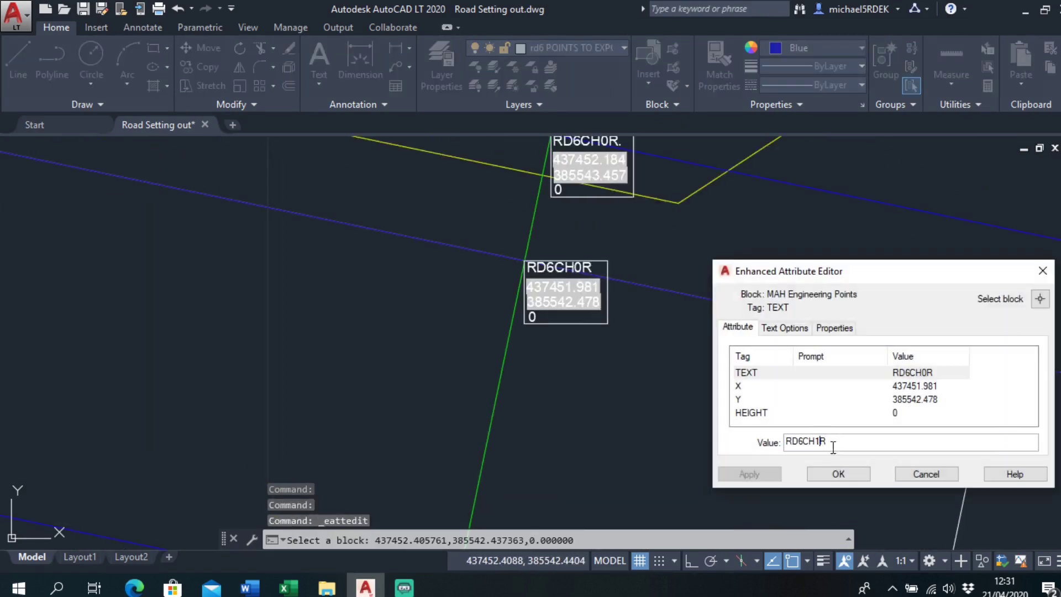
pyautogui.write('15')
pyautogui.click(838, 474)
pyautogui.moveTo(603, 149); pyautogui.dragTo(579, 272, button='middle')
pyautogui.doubleClick(582, 265)
pyautogui.write('15')
# Step: Set chainage 20 in the labels of the two right-side blocks on the following cross line, the outer one reading RD6CH20R
pyautogui.doubleClick(574, 302)
pyautogui.click(818, 441)
pyautogui.write('2')
pyautogui.click(839, 475)
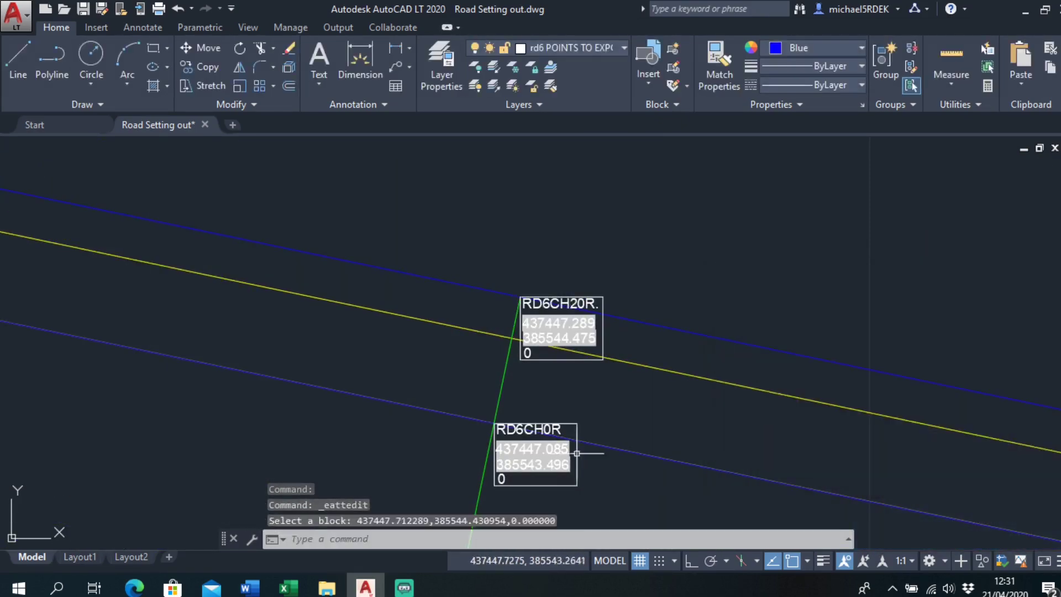
pyautogui.doubleClick(542, 429)
pyautogui.write('20L.')
pyautogui.click(840, 475)
# Step: Relabel the two left-side blocks on the chainage 20 cross line RD6CH20L (inner) and RD6CH20L. (outer)
pyautogui.doubleClick(667, 370)
pyautogui.moveTo(678, 455); pyautogui.dragTo(743, 291, button='middle')
pyautogui.doubleClick(694, 366)
pyautogui.write('2')
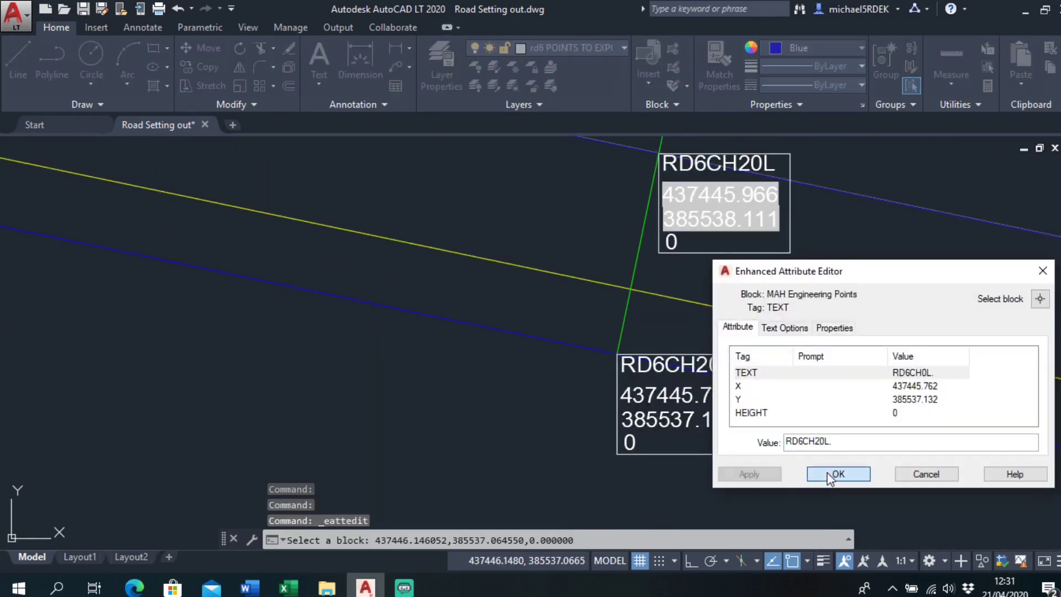
pyautogui.click(832, 476)
# Step: Set the chainage to 25 in the TEXT attributes of the two left-side blocks on the next Road 6 cross line
pyautogui.doubleClick(346, 273)
pyautogui.write('25')
pyautogui.click(838, 474)
pyautogui.doubleClick(541, 334)
pyautogui.press('BackSpace')
pyautogui.write('25')
pyautogui.click(838, 474)
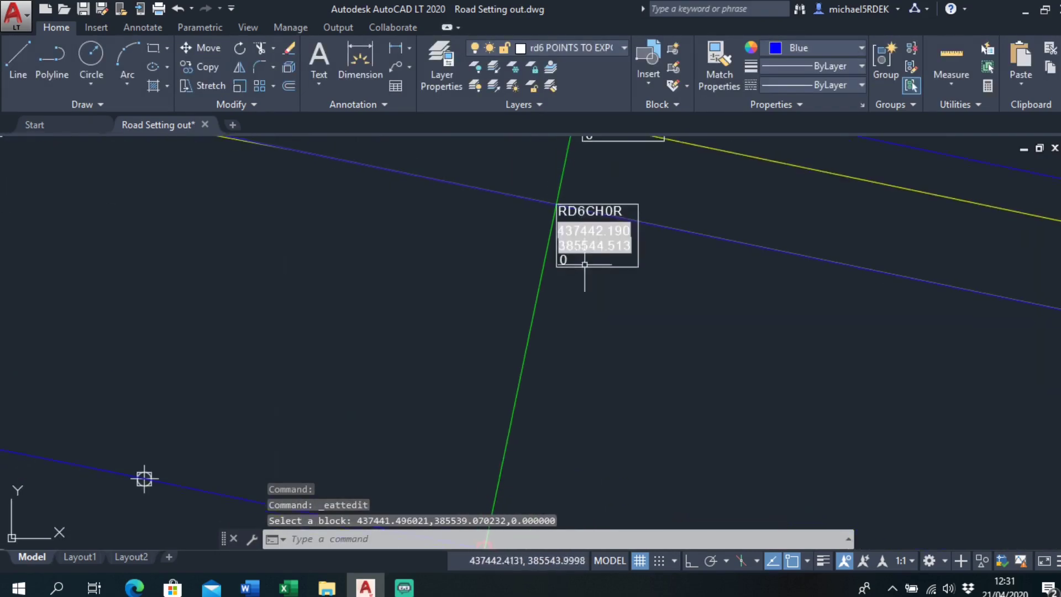
# Step: Relabel the two right-side blocks on the chainage 25 cross line RD6CH25R (inner) and RD6CH25R. (outer)
pyautogui.doubleClick(613, 211)
pyautogui.click(820, 442)
pyautogui.write('25')
pyautogui.click(838, 474)
pyautogui.doubleClick(645, 297)
pyautogui.click(821, 442)
pyautogui.press('BackSpace')
pyautogui.write('25')
pyautogui.click(840, 474)
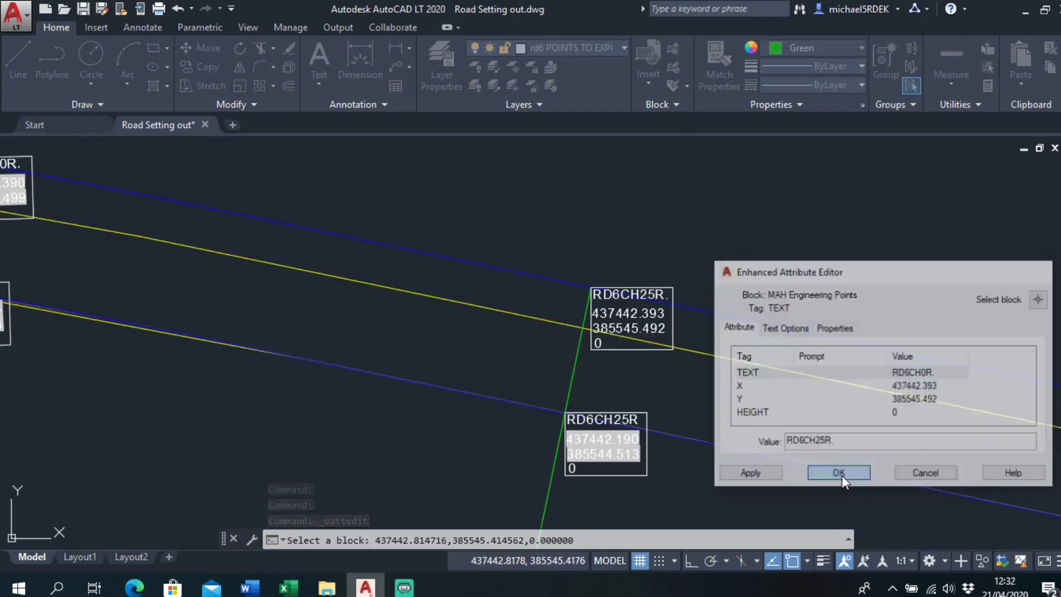
# Step: Set chainage 30 in the TEXT attributes of the two right-side blocks on the following Road 6 cross line
pyautogui.doubleClick(546, 280)
pyautogui.click(816, 441)
pyautogui.write('3')
pyautogui.click(839, 474)
pyautogui.doubleClick(526, 409)
pyautogui.click(845, 473)
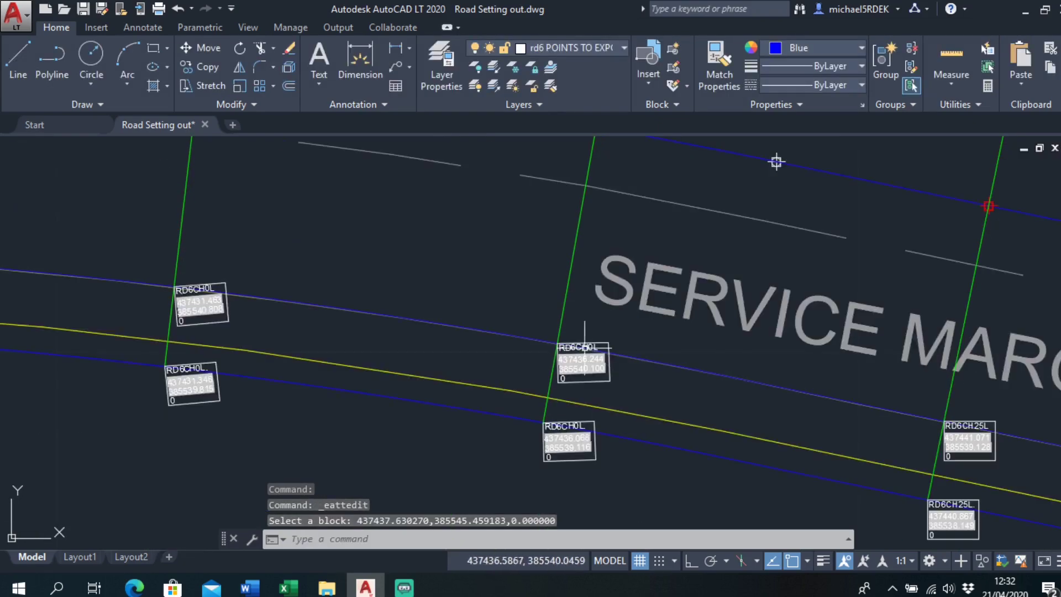
# Step: Relabel the inner and outer left-side blocks on the same cross line with chainage 30
pyautogui.doubleClick(584, 343)
pyautogui.click(819, 442)
pyautogui.write('3')
pyautogui.click(838, 474)
pyautogui.doubleClick(567, 427)
pyautogui.write('3')
pyautogui.click(838, 474)
# Step: Set the chainage to 35 in the labels of the outer and inner left-side blocks on the next cross line
pyautogui.moveTo(133, 305); pyautogui.dragTo(645, 358, button='middle')
pyautogui.doubleClick(477, 390)
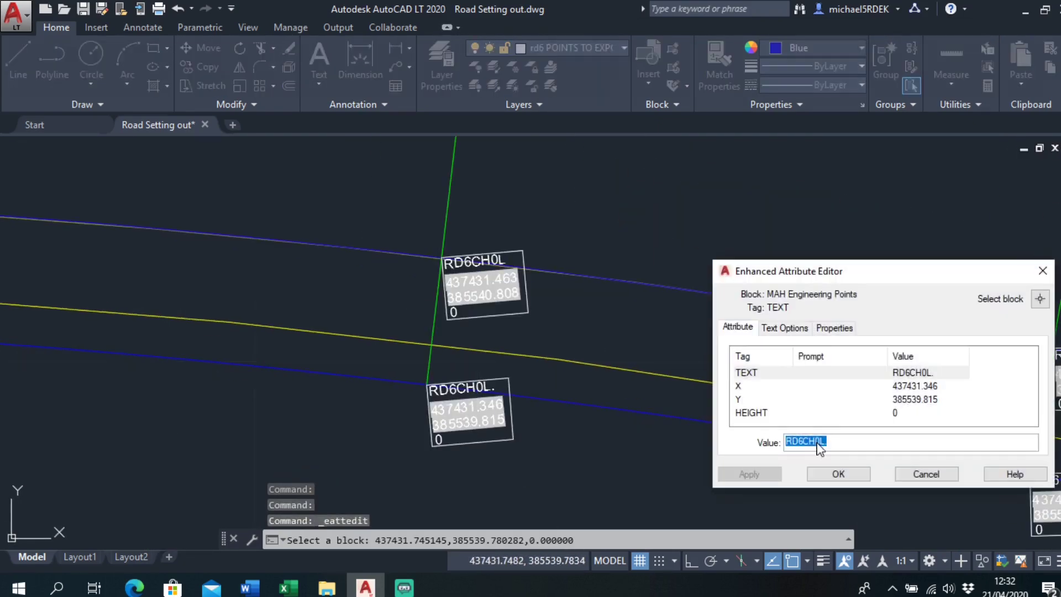
pyautogui.click(817, 443)
pyautogui.press('BackSpace')
pyautogui.write('35')
pyautogui.click(838, 474)
pyautogui.doubleClick(497, 265)
pyautogui.click(818, 443)
# Step: Relabel the inner and outer right-side blocks on the chainage 35 cross line with that chainage
pyautogui.moveTo(565, 237); pyautogui.dragTo(590, 474, button='middle')
pyautogui.doubleClick(593, 282)
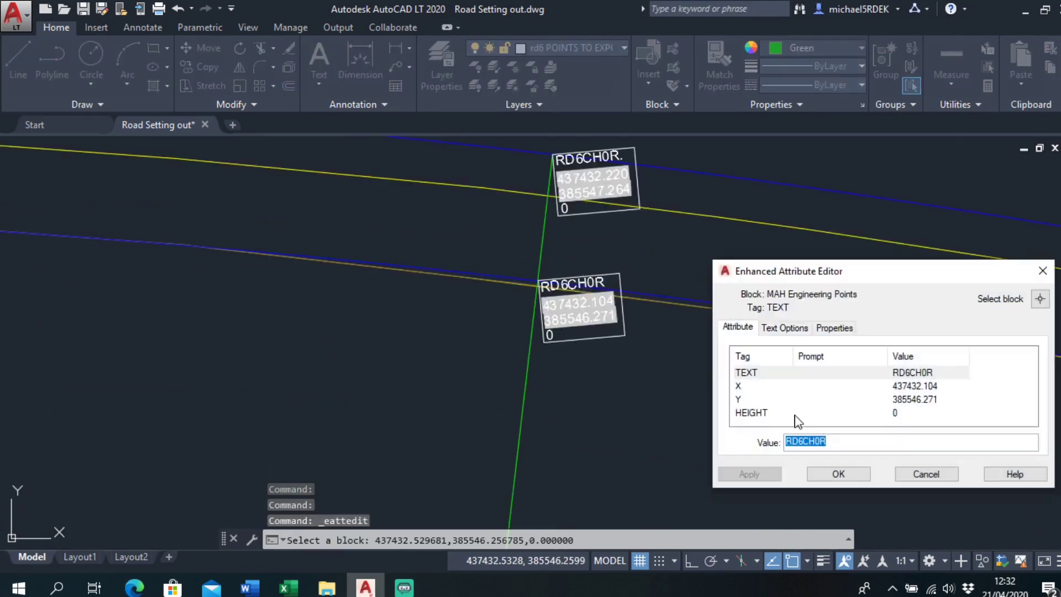
pyautogui.click(833, 472)
pyautogui.doubleClick(610, 157)
pyautogui.click(820, 443)
pyautogui.click(839, 474)
# Step: Set chainage 40 in the labels of the outer and inner right-side blocks on the following cross line
pyautogui.doubleClick(406, 239)
pyautogui.click(817, 442)
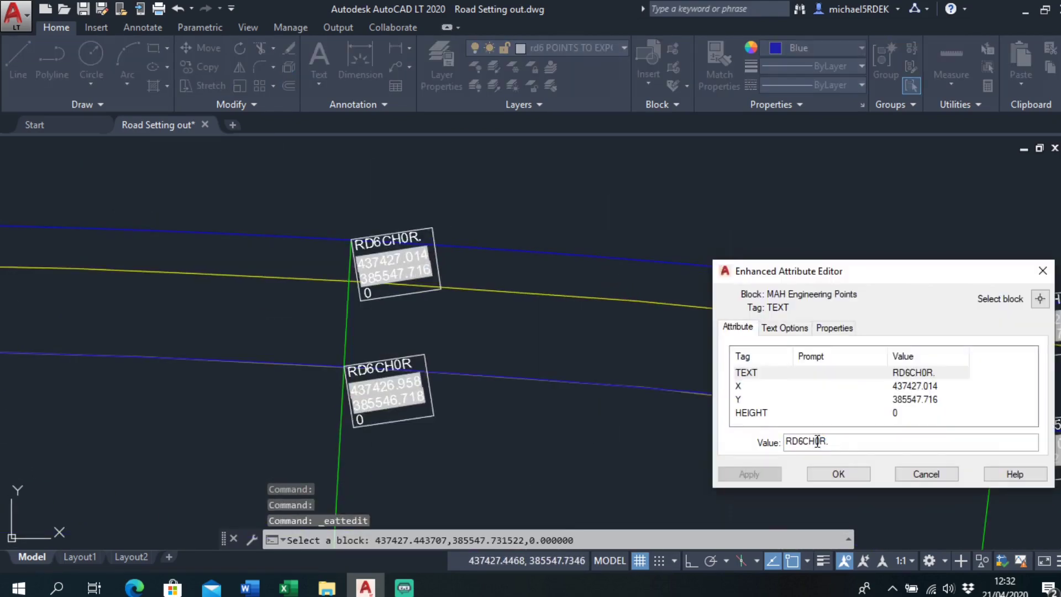
pyautogui.write('4')
pyautogui.doubleClick(397, 364)
pyautogui.click(817, 441)
pyautogui.write('4')
pyautogui.click(838, 473)
# Step: Relabel the left-side blocks on the same cross line with chainage 40, the inner one reading RD6CH40L
pyautogui.doubleClick(564, 375)
pyautogui.click(817, 443)
pyautogui.write('4')
pyautogui.click(839, 473)
pyautogui.doubleClick(606, 344)
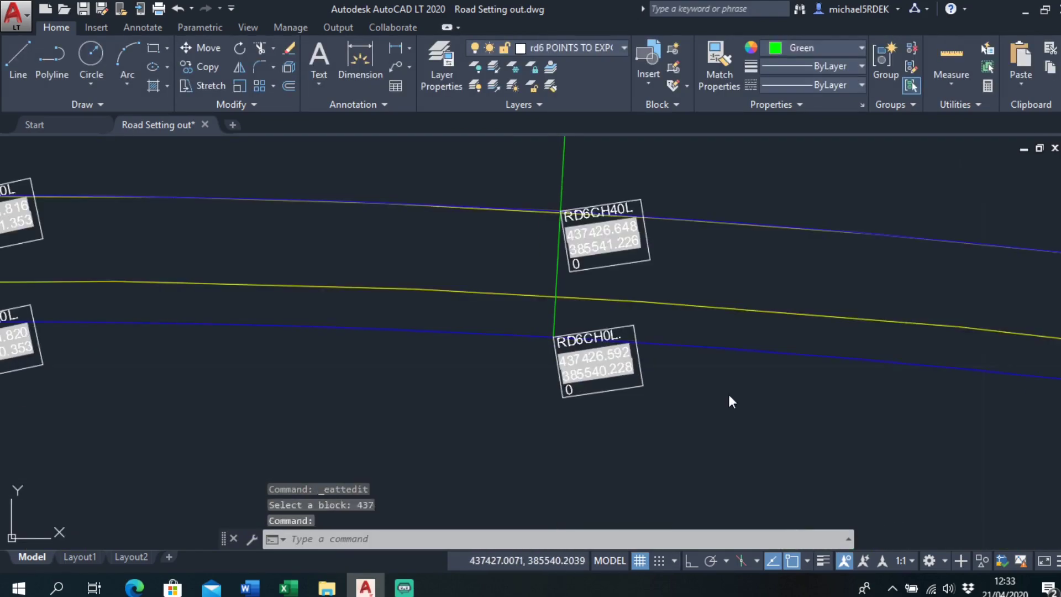
# Step: Relabel the two left-side blocks on the next cross line RD6CH45L. (outer) and RD6CH45L (inner)
pyautogui.doubleClick(460, 313)
pyautogui.click(821, 443)
pyautogui.press('BackSpace')
pyautogui.write('45')
pyautogui.click(838, 473)
pyautogui.doubleClick(466, 188)
pyautogui.click(820, 442)
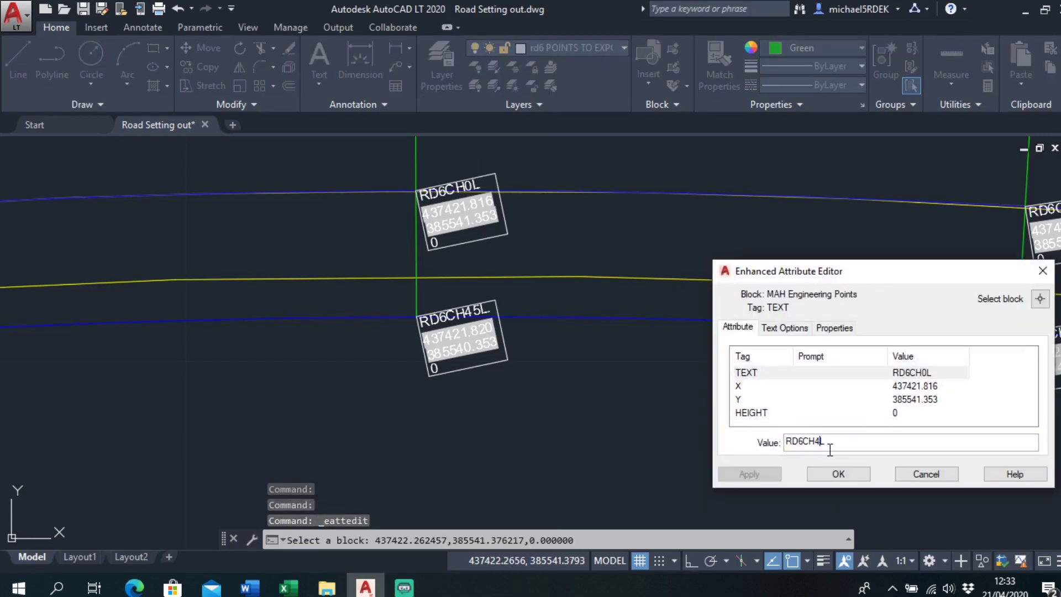
pyautogui.click(839, 473)
# Step: Relabel the two right-side blocks on the chainage 45 cross line RD6CH45R (inner) and RD6CH45R. (outer)
pyautogui.doubleClick(589, 305)
pyautogui.click(819, 442)
pyautogui.press('BackSpace')
pyautogui.write('45')
pyautogui.click(839, 474)
pyautogui.doubleClick(587, 237)
pyautogui.click(838, 474)
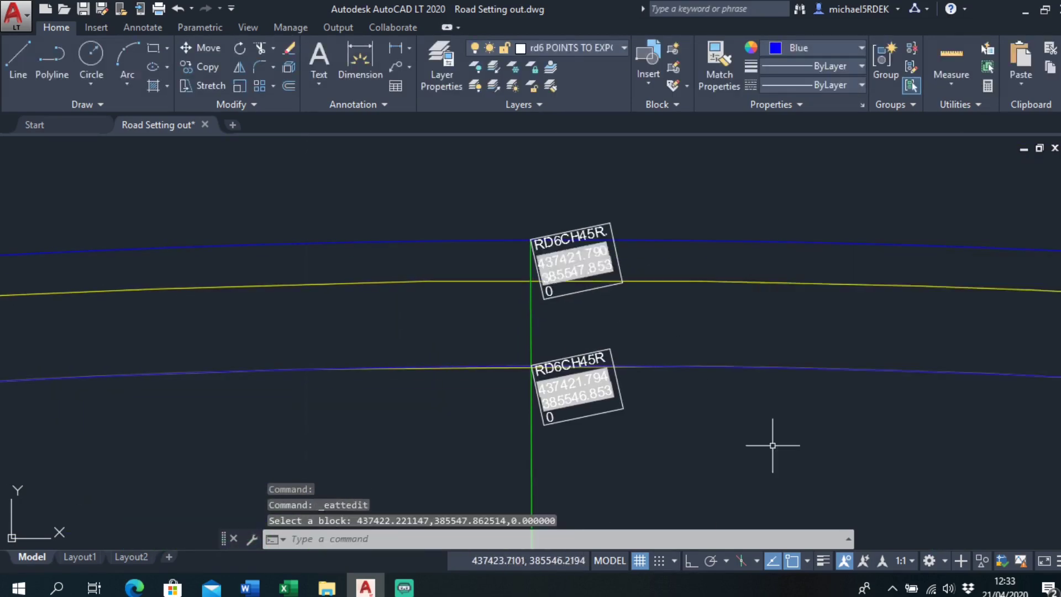
# Step: Set chainage 50 in the TEXT attributes of the two right-side blocks on the following cross line
pyautogui.doubleClick(503, 256)
pyautogui.click(817, 442)
pyautogui.write('5')
pyautogui.click(838, 474)
pyautogui.doubleClick(512, 381)
pyautogui.click(815, 442)
pyautogui.write('5')
pyautogui.click(838, 474)
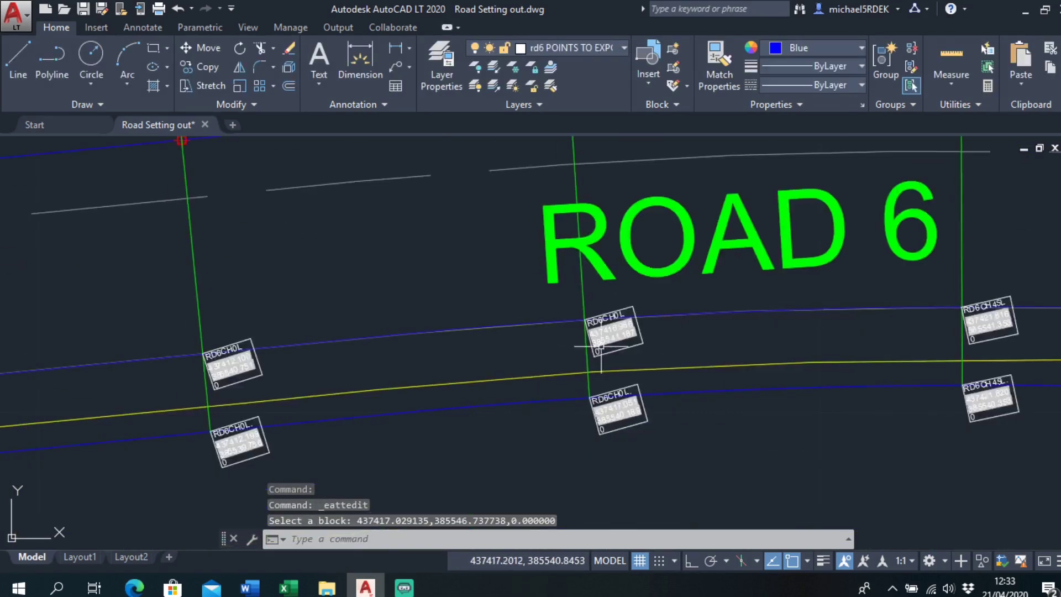
# Step: Set chainage 50 in the left-side block labels near the ROAD 6 text and chainage 55 in those on the following cross line
pyautogui.doubleClick(620, 300)
pyautogui.write('5')
pyautogui.click(838, 473)
pyautogui.moveTo(25, 484); pyautogui.dragTo(468, 378, button='middle')
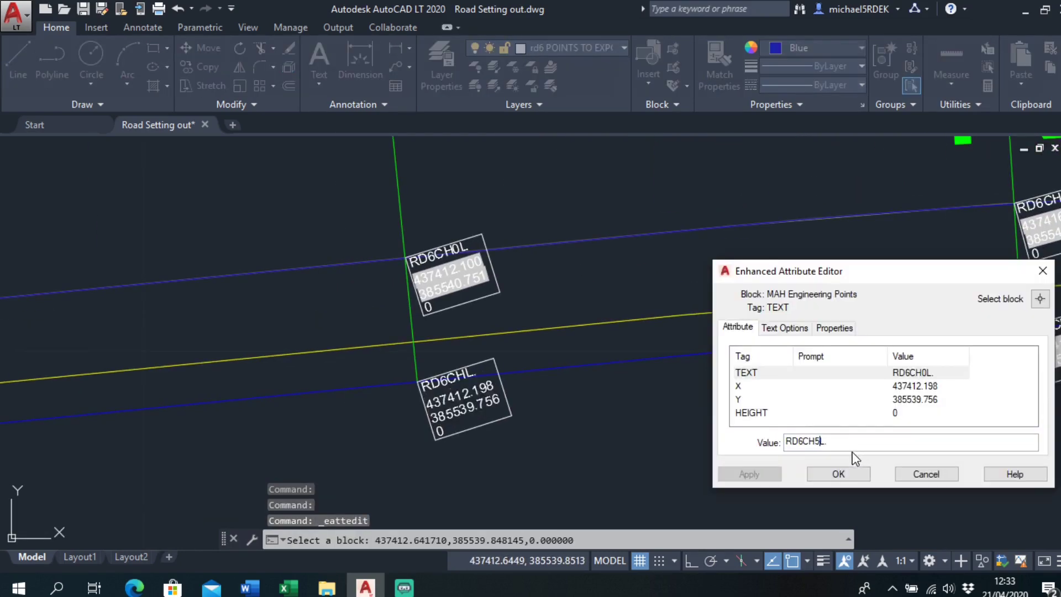
pyautogui.click(833, 479)
# Step: Relabel the inner and outer right-side blocks on the chainage 55 cross line, the inner one reading RD6CH55R
pyautogui.moveTo(398, 161); pyautogui.dragTo(472, 514, button='middle')
pyautogui.moveTo(420, 160); pyautogui.dragTo(495, 514, button='middle')
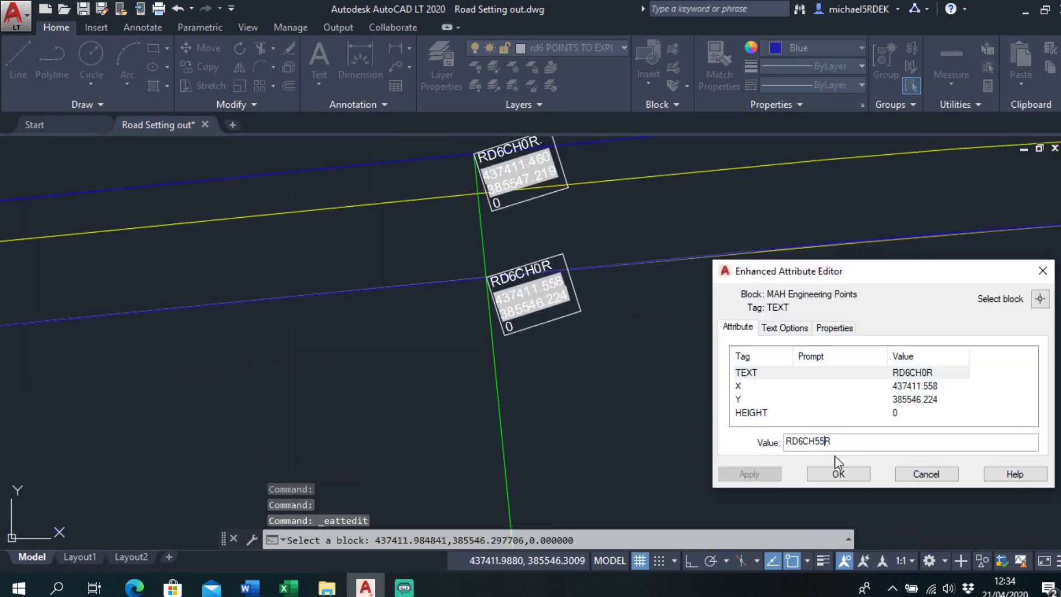
pyautogui.click(838, 473)
pyautogui.doubleClick(532, 244)
pyautogui.click(818, 441)
pyautogui.write('55')
pyautogui.click(839, 473)
# Step: Set chainage 60 in the labels of the outer and inner right-side blocks on the next cross line
pyautogui.scroll(-2, 431, 368)
pyautogui.moveTo(98, 365); pyautogui.dragTo(431, 293, button='middle')
pyautogui.doubleClick(441, 246)
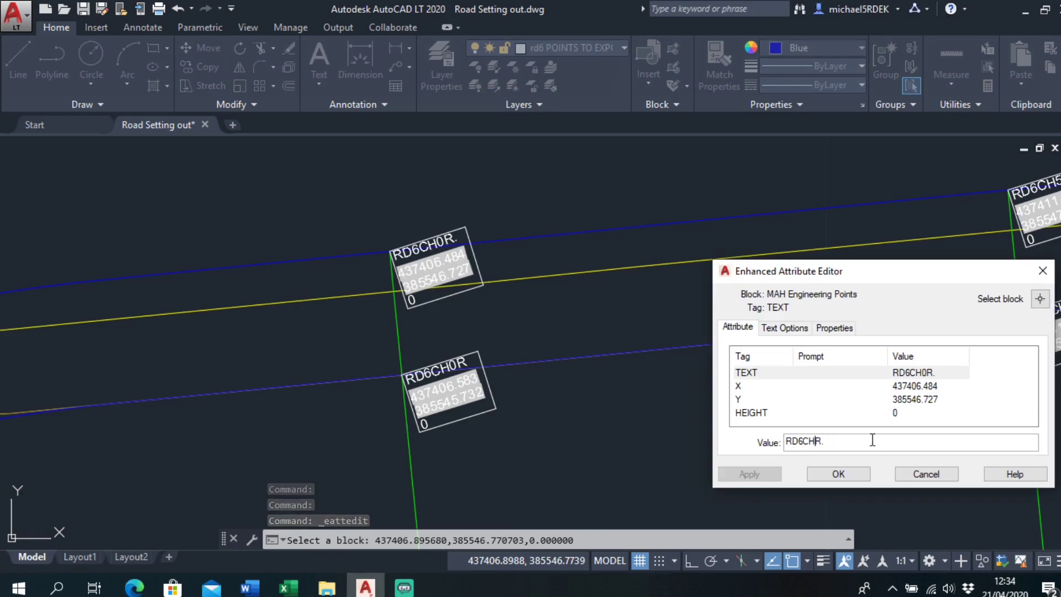
pyautogui.doubleClick(454, 367)
pyautogui.click(820, 442)
pyautogui.write('6')
pyautogui.click(839, 474)
# Step: Relabel the two left-side blocks on the chainage 60 cross line RD6CH60L (inner) and RD6CH60L. (outer)
pyautogui.doubleClick(625, 368)
pyautogui.click(820, 442)
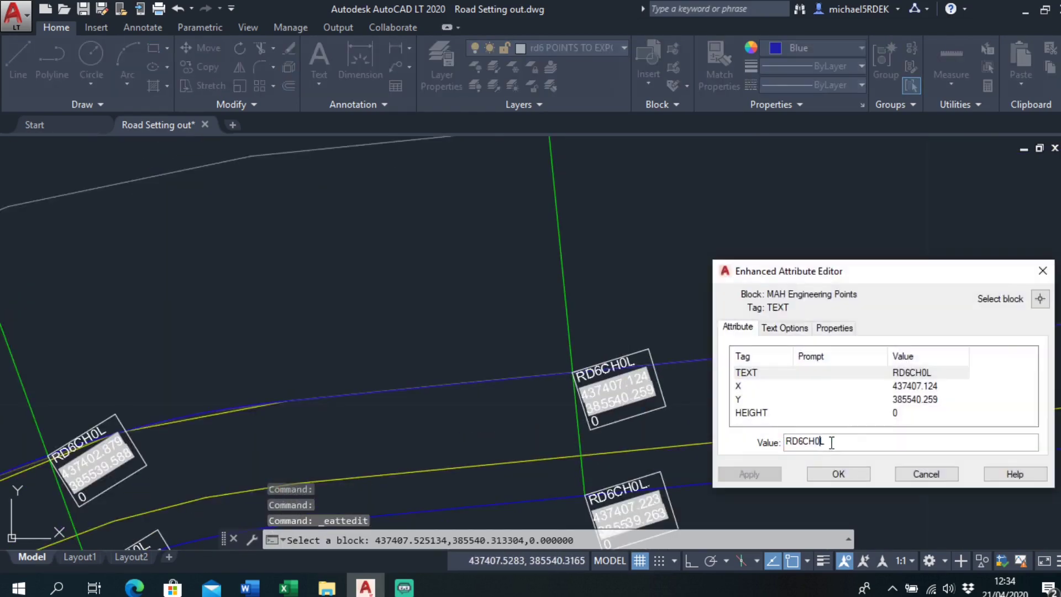
pyautogui.write('6')
pyautogui.click(833, 470)
pyautogui.doubleClick(639, 334)
pyautogui.click(838, 474)
# Step: Set chainage 65 in the labels of the outer and inner left-side blocks on the following cross line
pyautogui.moveTo(133, 390); pyautogui.dragTo(495, 384, button='middle')
pyautogui.doubleClick(503, 390)
pyautogui.write('65')
pyautogui.click(837, 474)
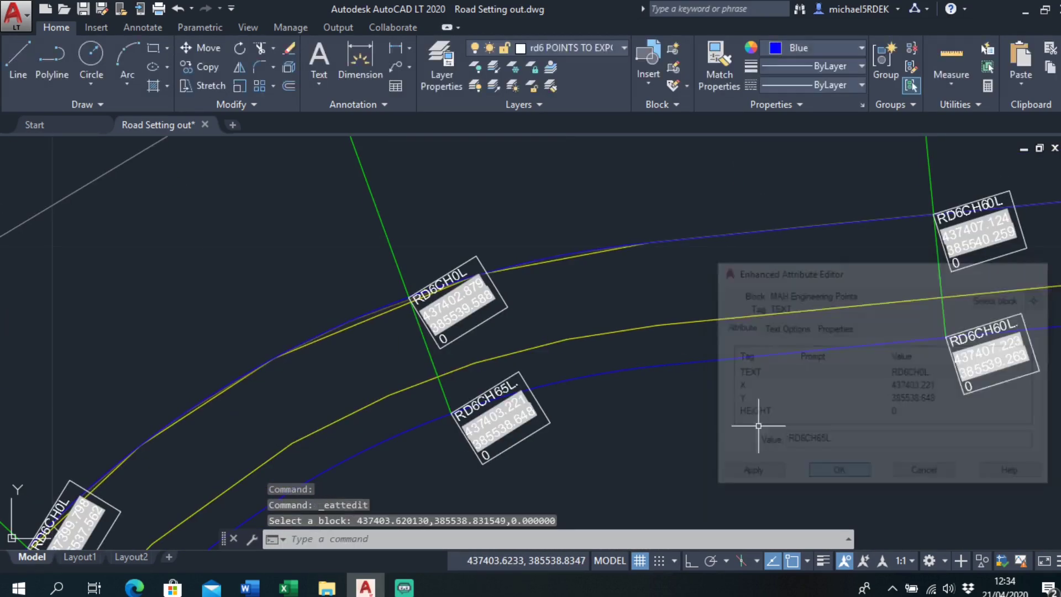
pyautogui.doubleClick(457, 278)
pyautogui.moveTo(815, 441); pyautogui.dragTo(819, 441)
pyautogui.write('65')
pyautogui.click(838, 473)
# Step: Delete the two right-side point blocks on the chainage 65 cross line
pyautogui.scroll(-5, 546, 275)
pyautogui.moveTo(587, 350); pyautogui.dragTo(699, 516, button='middle')
pyautogui.click(563, 227)
pyautogui.click(580, 274)
pyautogui.press('Delete')
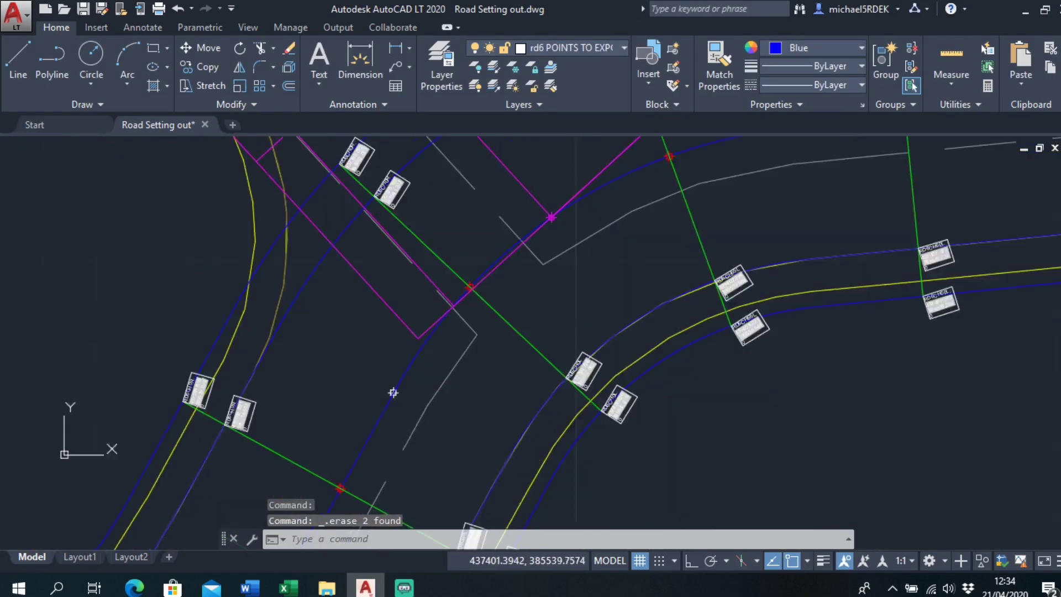
# Step: Relabel the two left-side blocks on the next cross line with chainage 70 and delete that line's two right-side blocks
pyautogui.doubleClick(550, 367)
pyautogui.click(816, 442)
pyautogui.write('7')
pyautogui.click(827, 474)
pyautogui.doubleClick(643, 448)
pyautogui.write('7')
pyautogui.click(834, 473)
pyautogui.scroll(-5, 664, 439)
pyautogui.moveTo(664, 439); pyautogui.dragTo(768, 413, button='middle')
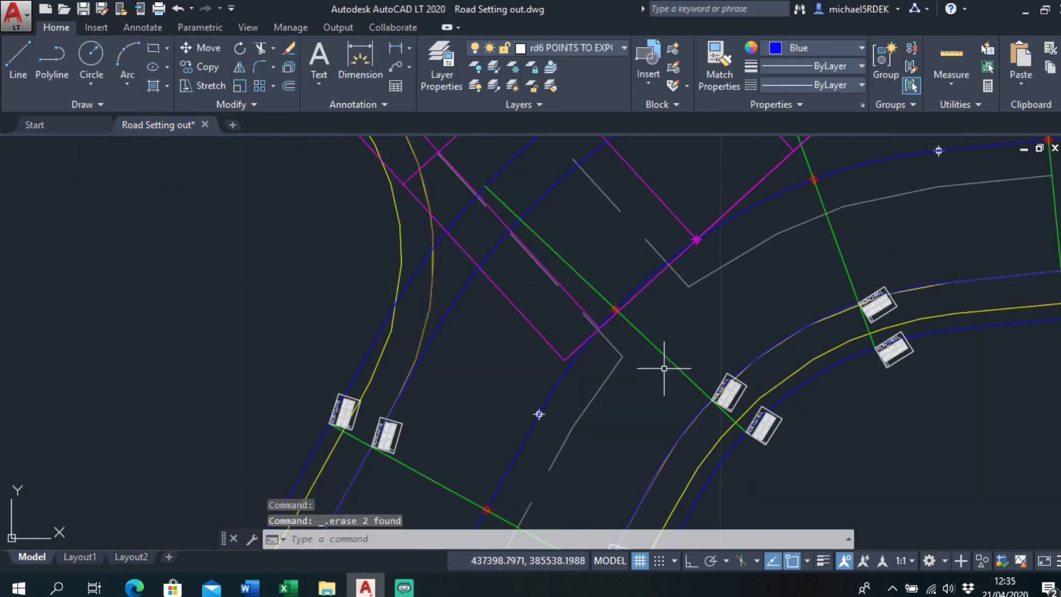
# Step: Relabel the two left-side blocks on the following cross line RD6CH75L. (outer) and RD6CH75L (inner)
pyautogui.moveTo(669, 519); pyautogui.dragTo(599, 271, button='middle')
pyautogui.scroll(4, 599, 271)
pyautogui.doubleClick(548, 407)
pyautogui.moveTo(815, 441); pyautogui.dragTo(820, 441)
pyautogui.write('75L')
pyautogui.click(834, 476)
pyautogui.doubleClick(445, 355)
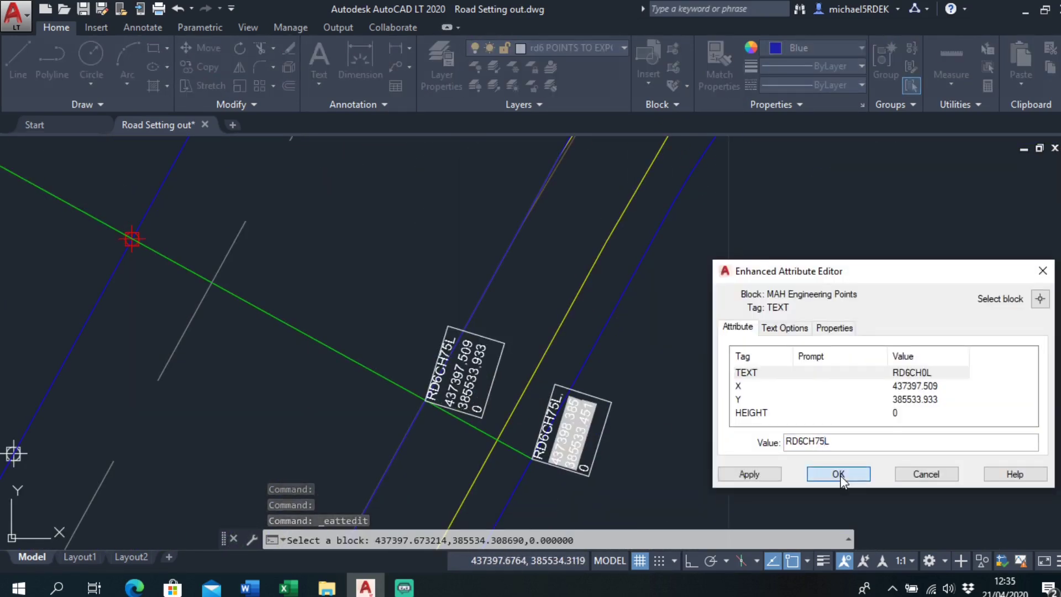
pyautogui.click(840, 475)
# Step: Relabel the two right-side blocks on the chainage 75 cross line RD6CH75R (inner) and RD6CH75R. (outer)
pyautogui.moveTo(166, 221); pyautogui.dragTo(772, 480, button='middle')
pyautogui.doubleClick(467, 290)
pyautogui.write('75')
pyautogui.click(838, 474)
pyautogui.doubleClick(364, 237)
pyautogui.write('75')
pyautogui.click(838, 474)
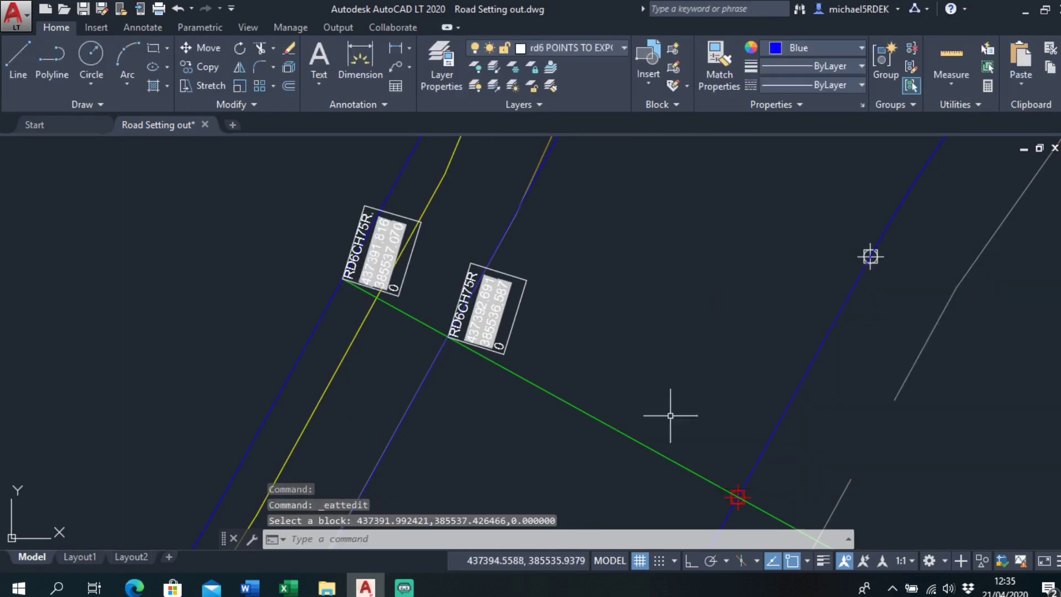
# Step: Set chainage 80 in the labels of the inner and outer left-side blocks on the next cross line
pyautogui.moveTo(674, 520); pyautogui.dragTo(575, 177, button='middle')
pyautogui.doubleClick(577, 328)
pyautogui.write('8')
pyautogui.click(840, 476)
pyautogui.doubleClick(670, 401)
pyautogui.write('8')
pyautogui.click(839, 474)
pyautogui.scroll(-4, 773, 342)
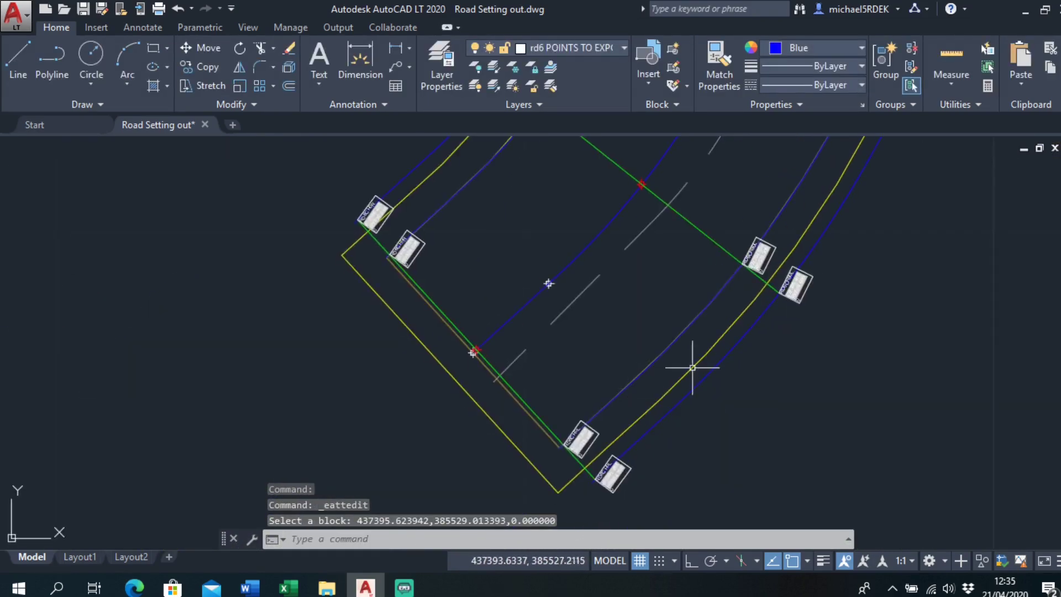
# Step: Set chainage 85 in the labels of the two left-side blocks on the last cross line at the road's end
pyautogui.scroll(4, 577, 441)
pyautogui.doubleClick(561, 422)
pyautogui.write('85')
pyautogui.click(839, 475)
pyautogui.moveTo(712, 508); pyautogui.dragTo(701, 370, button='middle')
pyautogui.doubleClick(694, 429)
pyautogui.write('85')
pyautogui.click(838, 475)
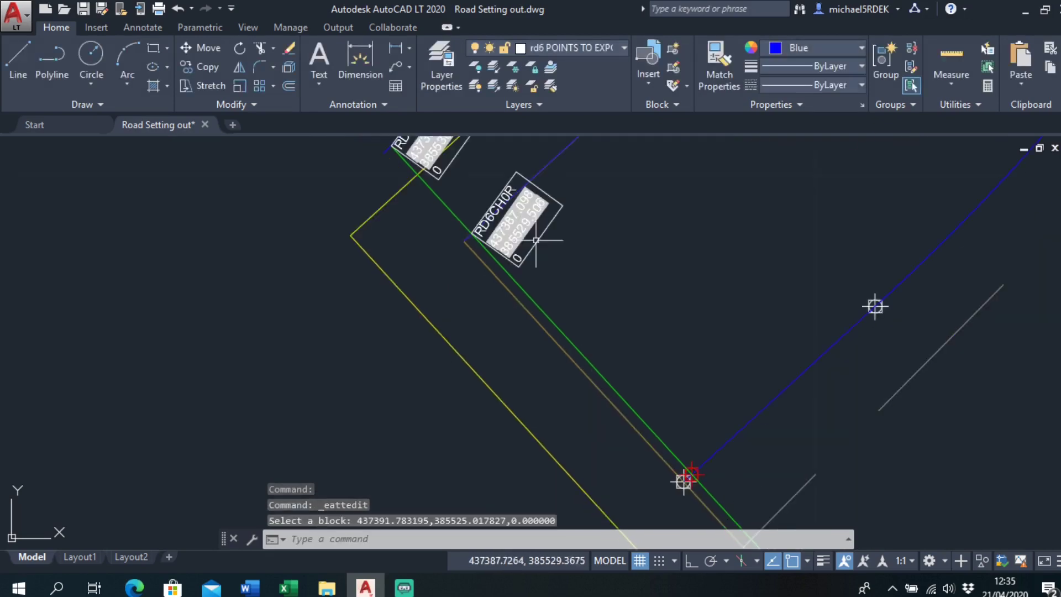
# Step: Relabel the two right-side blocks on the last cross line RD6CH85R (inner) and RD6CH85R. (outer)
pyautogui.doubleClick(500, 209)
pyautogui.write('85')
pyautogui.click(838, 474)
pyautogui.moveTo(469, 222); pyautogui.dragTo(553, 300, button='middle')
pyautogui.doubleClick(503, 198)
pyautogui.write('85')
pyautogui.click(841, 470)
# Step: Relabel the two right-side blocks on the last cross line RD6EPR. (outer) and RD6EPR (inner)
pyautogui.scroll(2, 505, 216)
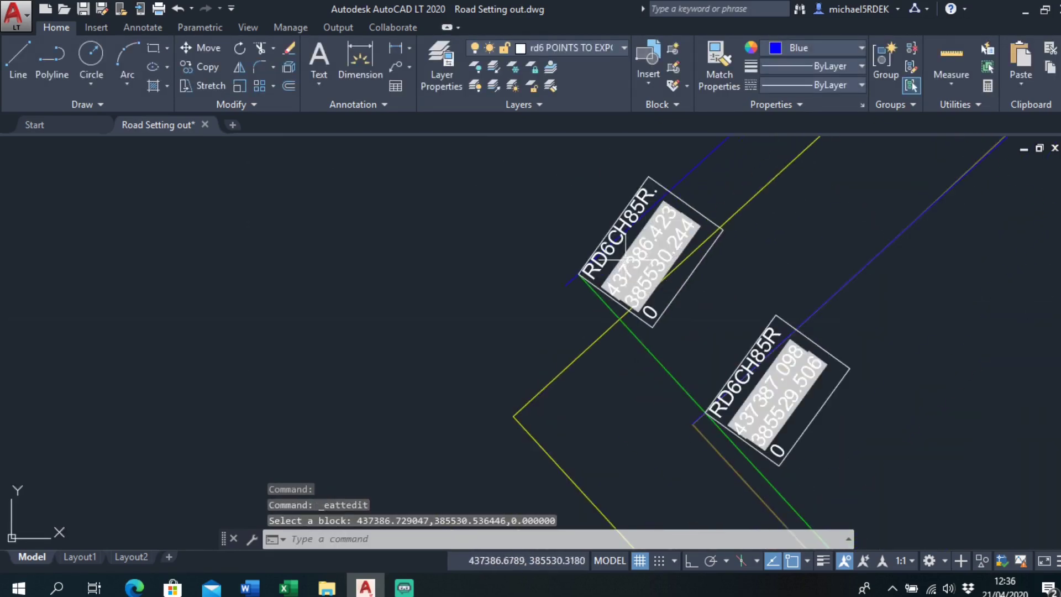
pyautogui.doubleClick(633, 203)
pyautogui.click(838, 474)
pyautogui.doubleClick(755, 375)
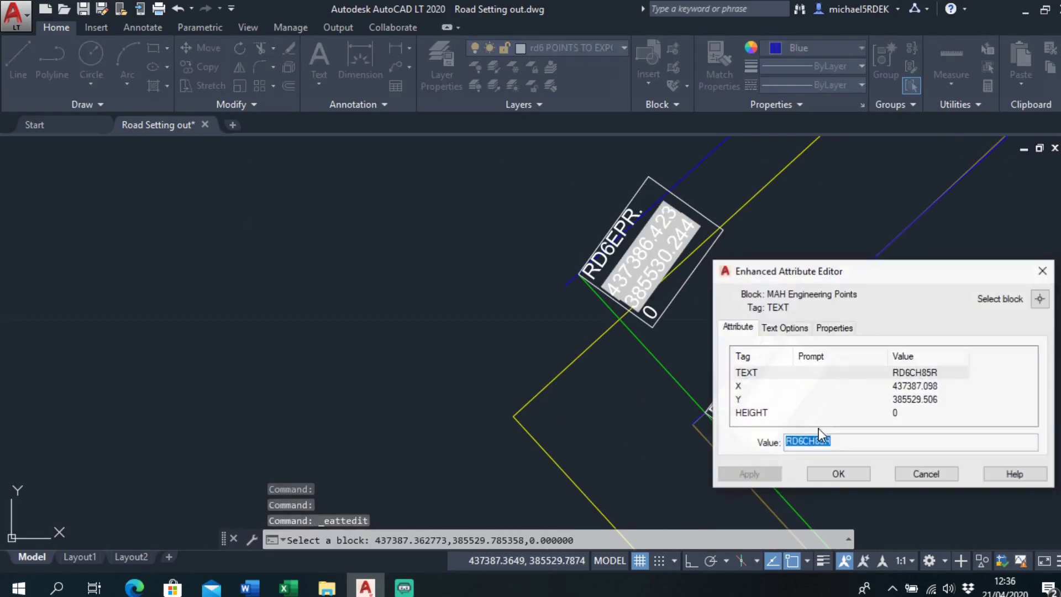
pyautogui.moveTo(824, 444); pyautogui.dragTo(798, 444)
pyautogui.write('EP')
pyautogui.click(838, 474)
# Step: Relabel the two left-side blocks on the last cross line RDEPL (inner) and RD6EPL. (outer)
pyautogui.scroll(3, 829, 479)
pyautogui.doubleClick(772, 394)
pyautogui.write('EP')
pyautogui.click(838, 473)
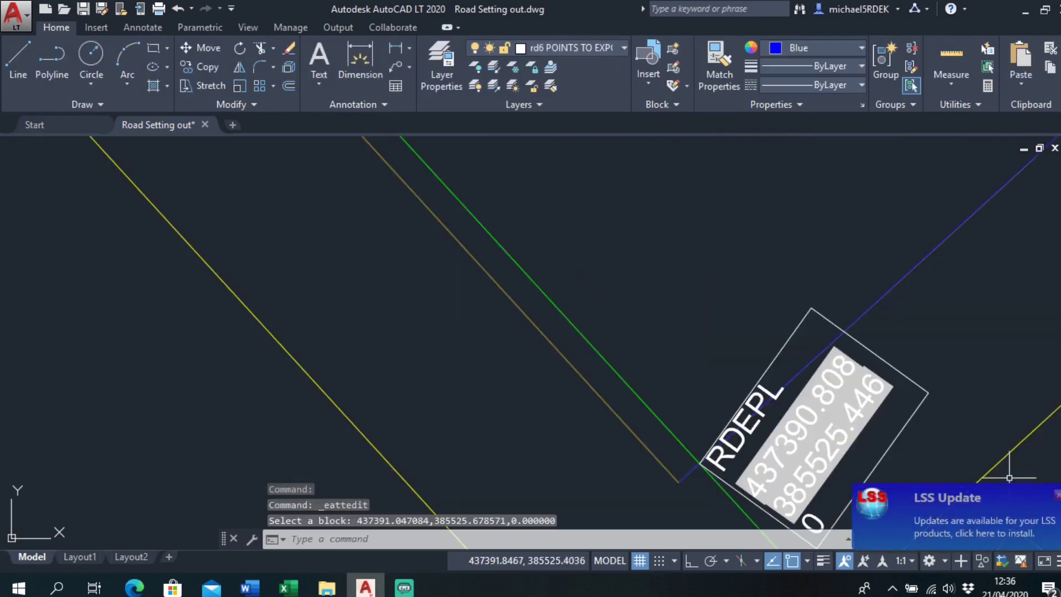
pyautogui.click(1056, 495)
pyautogui.scroll(-4, 851, 382)
pyautogui.moveTo(890, 461); pyautogui.dragTo(756, 357, button='middle')
pyautogui.doubleClick(766, 364)
pyautogui.click(860, 475)
pyautogui.scroll(-4, 851, 470)
pyautogui.scroll(5, 680, 227)
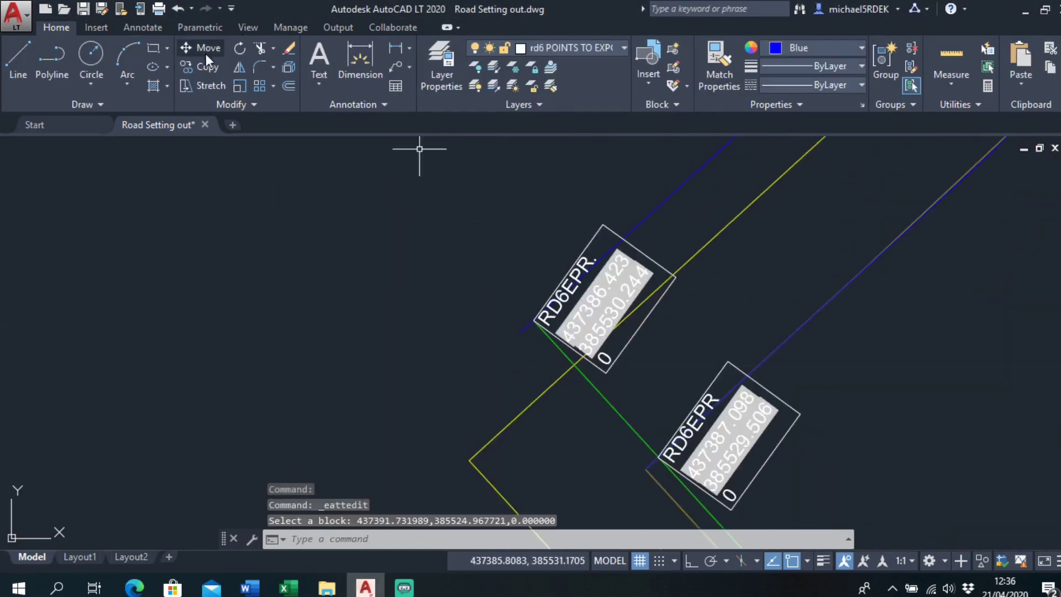
# Step: Try to move the inner right-side end block RD6EPR from the cross line onto the corner of the road edge line
pyautogui.click(205, 52)
pyautogui.click(548, 334)
pyautogui.press('Return')
pyautogui.scroll(4, 511, 370)
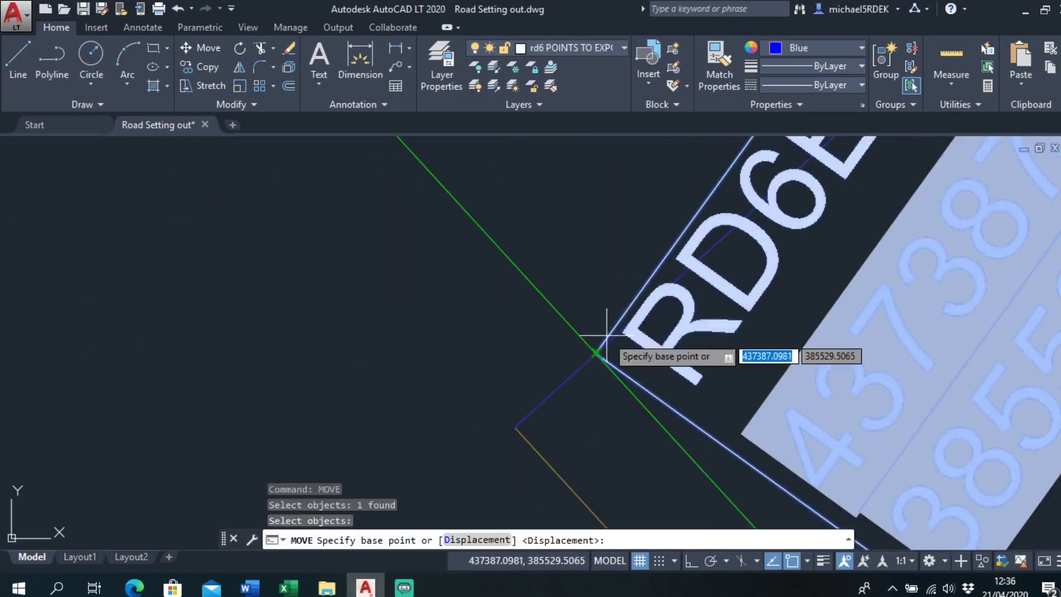
pyautogui.click(606, 341)
pyautogui.scroll(-2, 553, 315)
pyautogui.click(620, 297)
pyautogui.scroll(-5, 553, 359)
pyautogui.click(608, 272)
pyautogui.press('Escape')
# Step: Move the RD6EPR block by its own corner exactly onto the corner of the road edge line
pyautogui.click(205, 50)
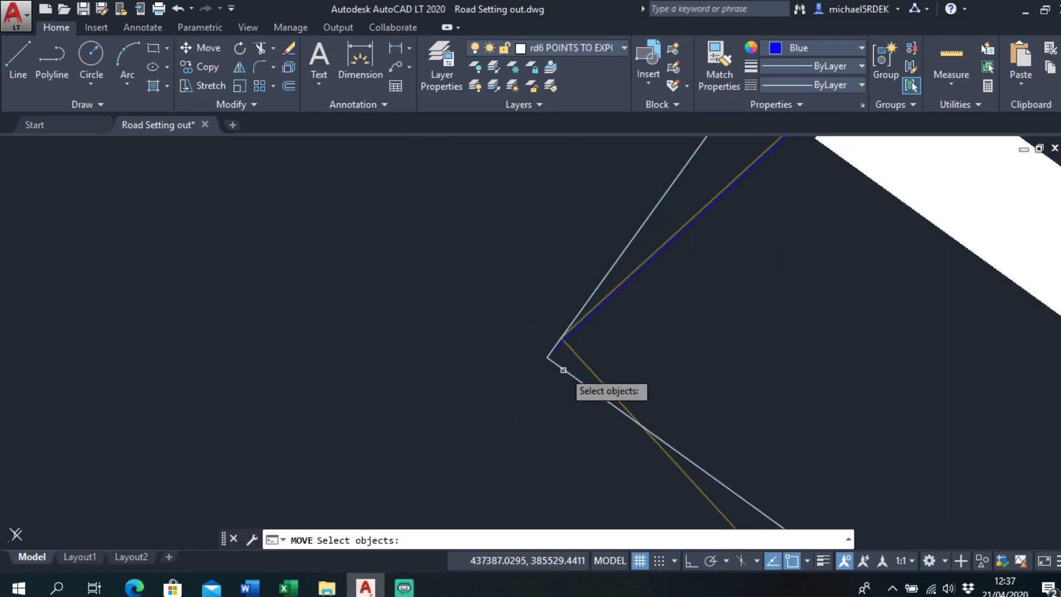
pyautogui.click(561, 367)
pyautogui.press('Return')
pyautogui.click(547, 358)
pyautogui.click(563, 339)
pyautogui.scroll(-5, 594, 358)
pyautogui.scroll(3, 647, 399)
# Step: Move the inner left-side end block RDEPL by its corner from the cross line to the end corner of the road edge line
pyautogui.press('Return')
pyautogui.click(570, 369)
pyautogui.press('Return')
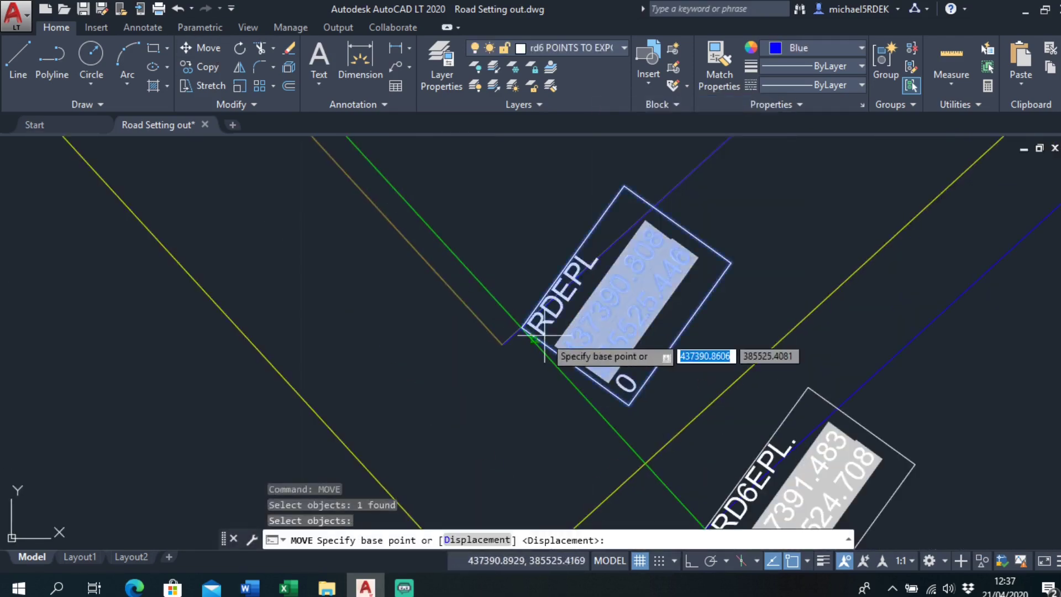
pyautogui.scroll(8, 536, 342)
pyautogui.click(470, 377)
pyautogui.click(487, 320)
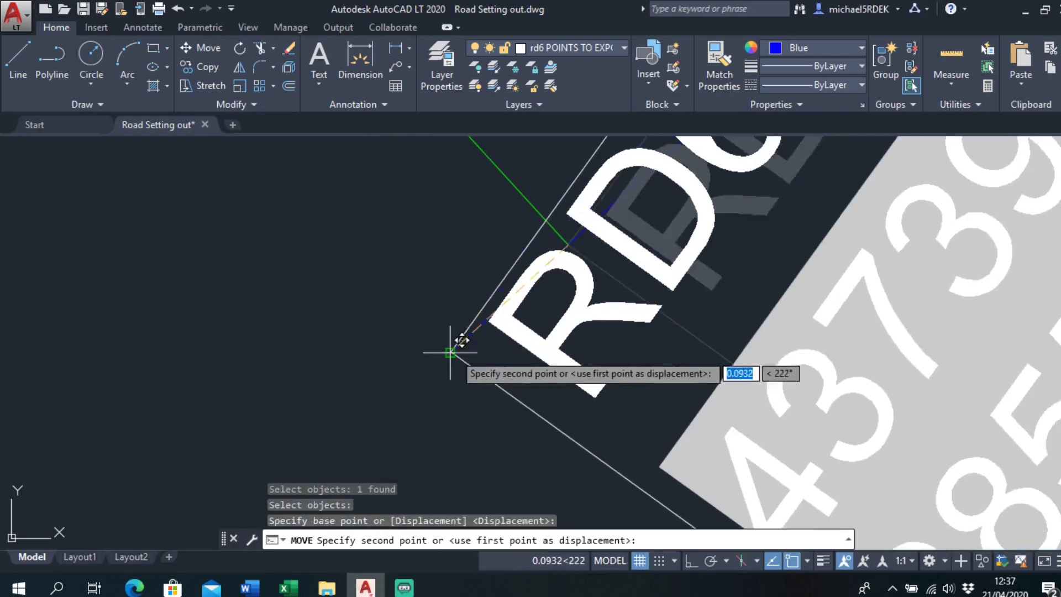
pyautogui.click(450, 351)
# Step: Check the labelled point blocks along Road 6, from its start to the Road 6TH turning head
pyautogui.scroll(-3, 485, 363)
pyautogui.moveTo(485, 362)
pyautogui.mouseDown(button='middle')
pyautogui.moveTo(580, 330)
pyautogui.moveTo(678, 333)
pyautogui.moveTo(445, 308)
pyautogui.mouseUp(button='middle')
pyautogui.scroll(2, 630, 313)
pyautogui.scroll(2, 810, 368)
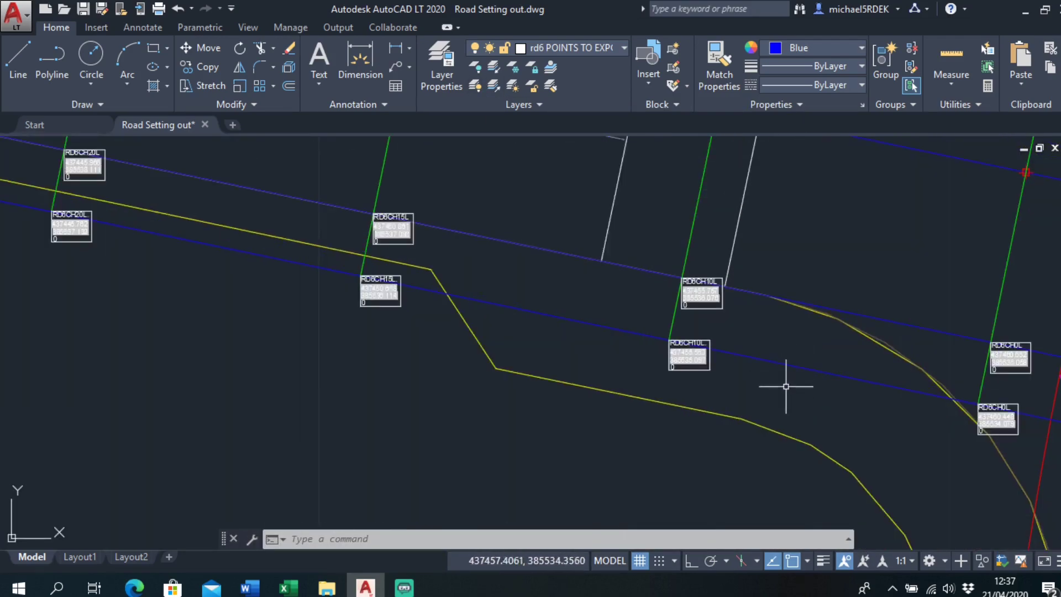
pyautogui.scroll(-3, 674, 351)
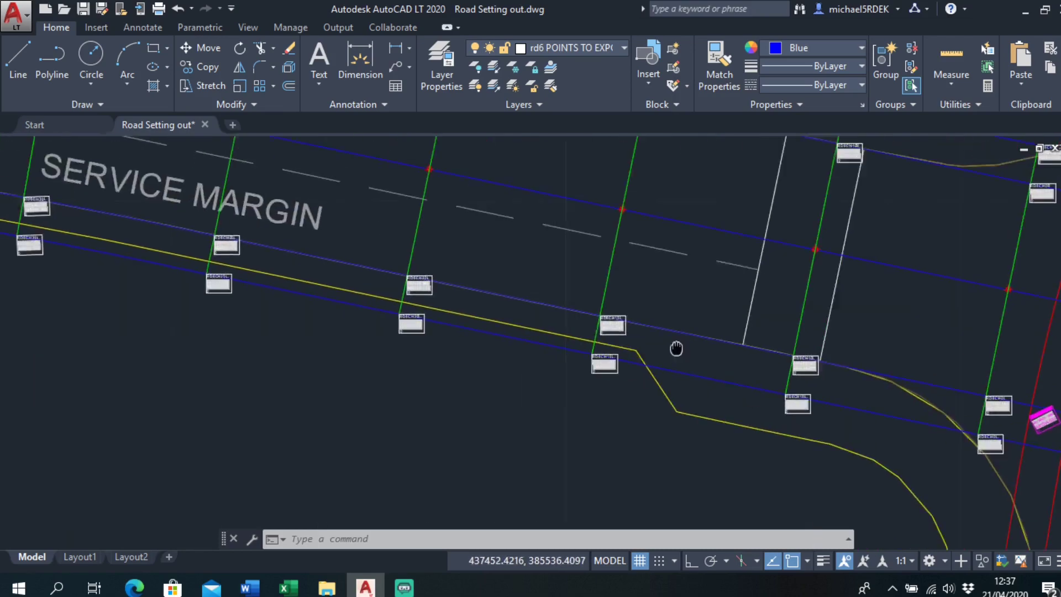
pyautogui.scroll(5, 509, 350)
pyautogui.scroll(-6, 881, 356)
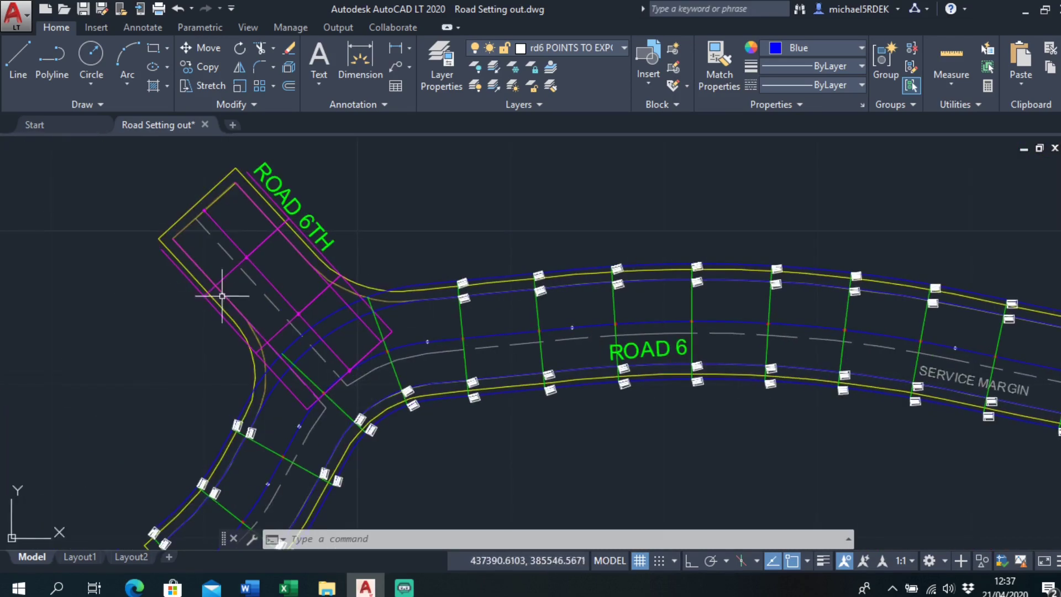
pyautogui.moveTo(673, 392)
pyautogui.mouseDown(button='middle')
pyautogui.moveTo(135, 290)
pyautogui.moveTo(421, 343)
pyautogui.moveTo(674, 356)
pyautogui.moveTo(690, 365)
pyautogui.mouseUp(button='middle')
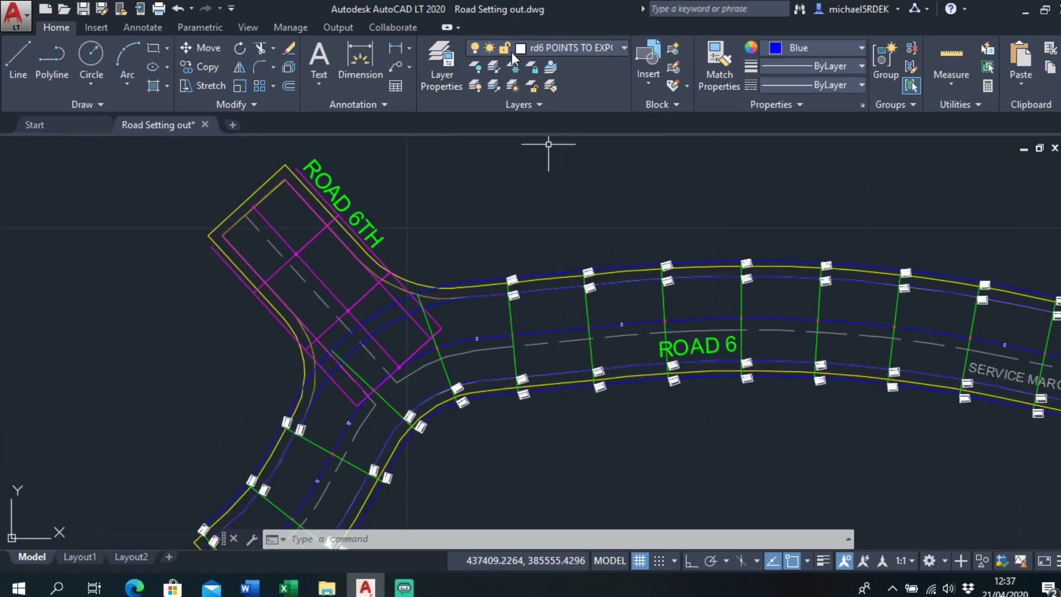
# Step: Create a cyan layer named rD6TH POINTS TO EXPOERT and make it the current layer
pyautogui.click(435, 64)
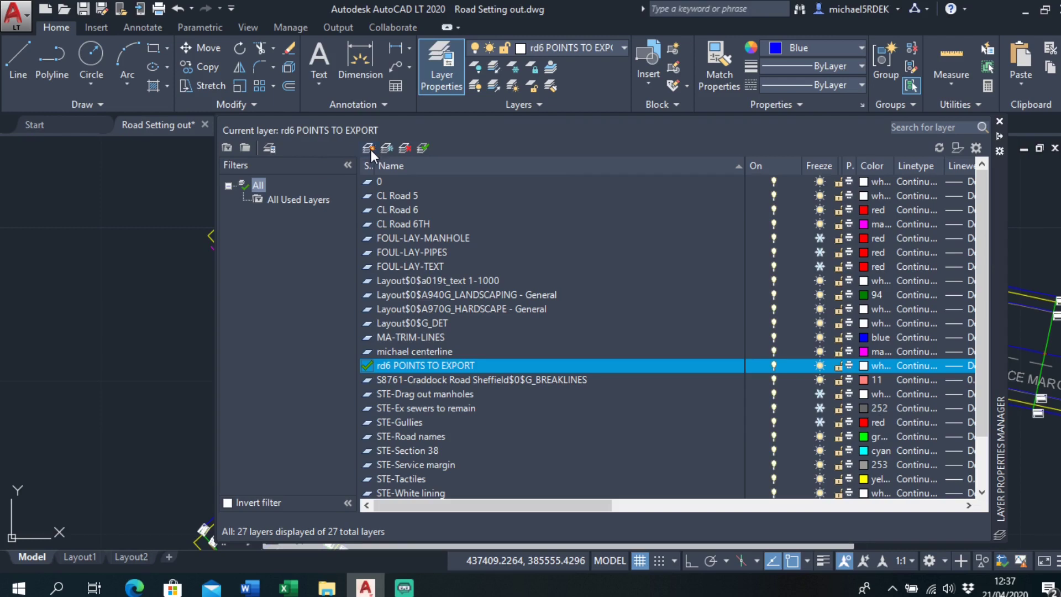
pyautogui.click(368, 148)
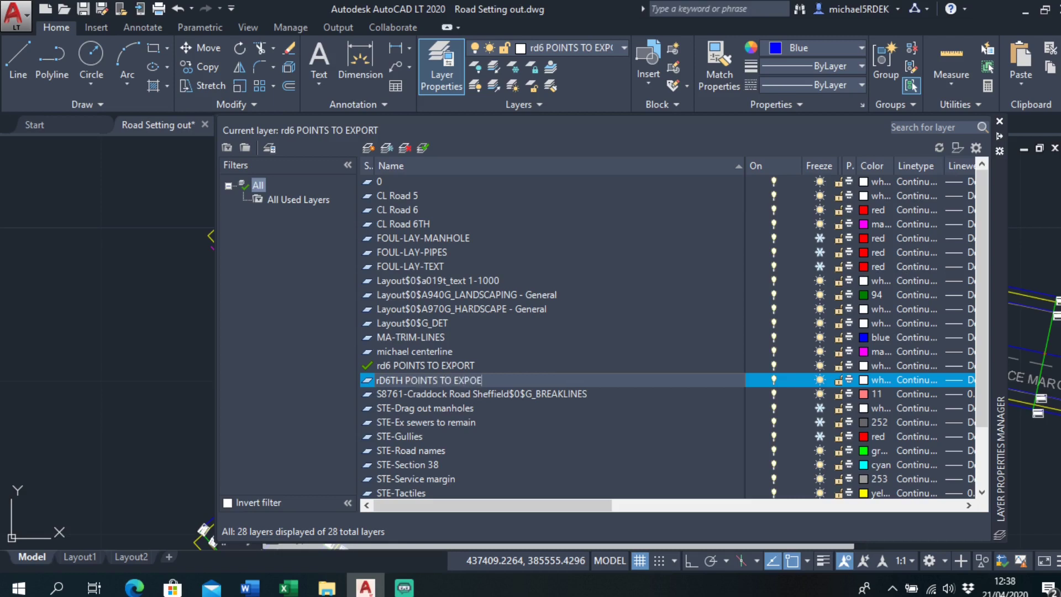
pyautogui.click(863, 381)
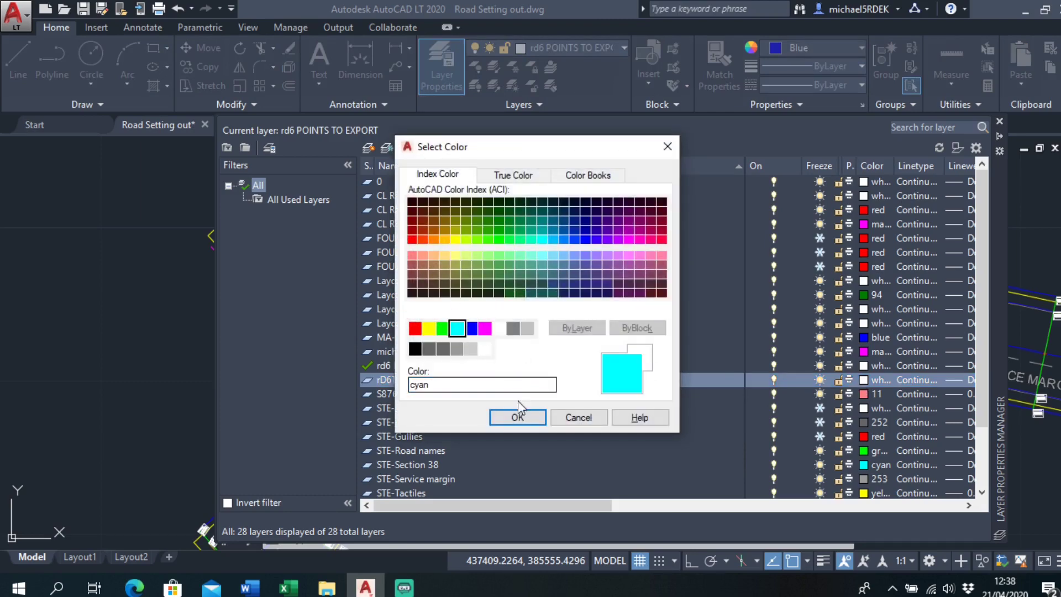
pyautogui.click(517, 417)
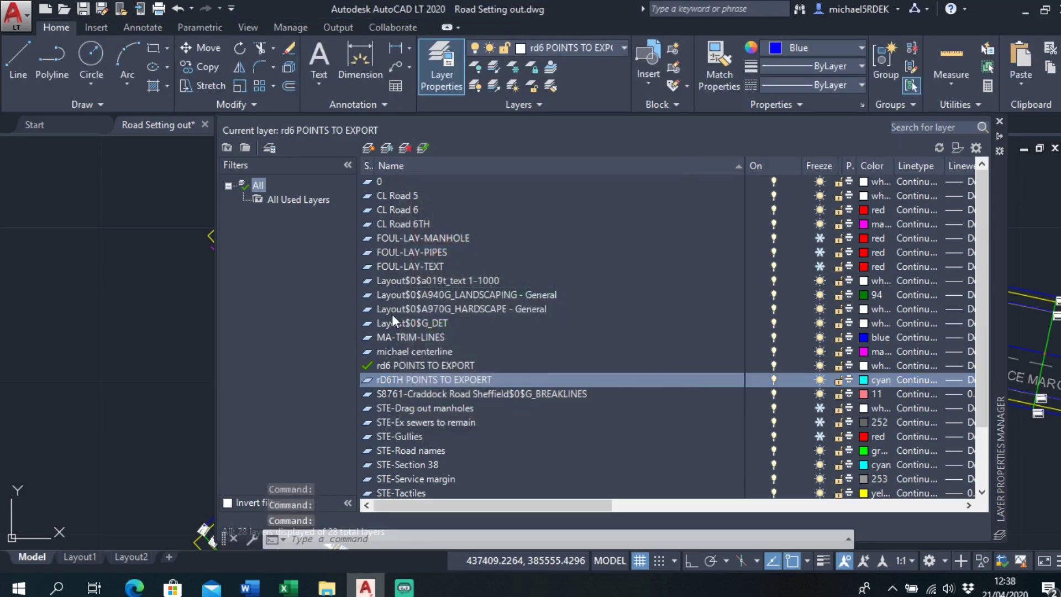
pyautogui.click(422, 149)
pyautogui.click(998, 122)
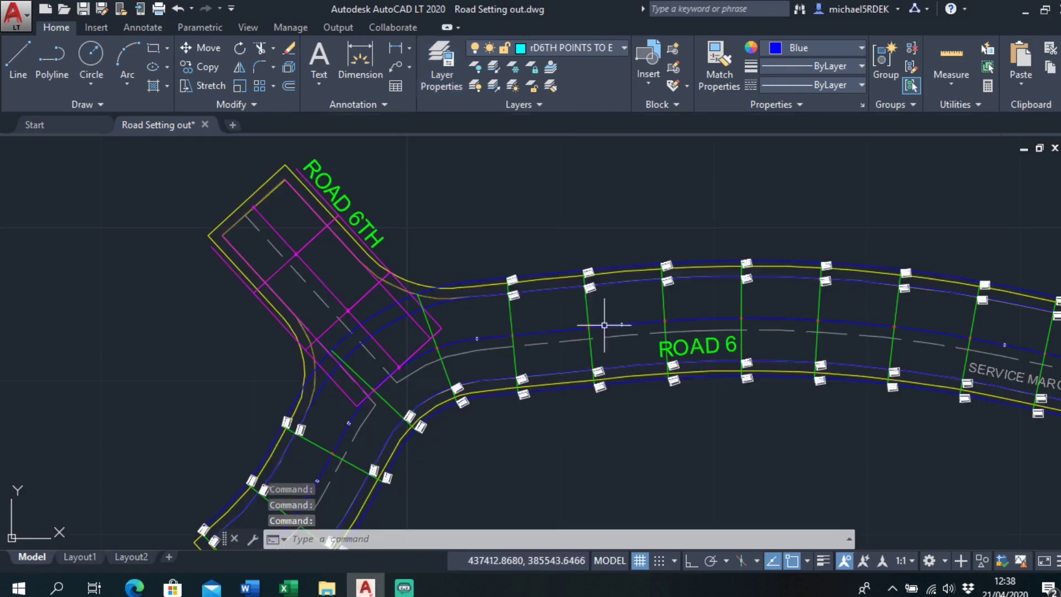